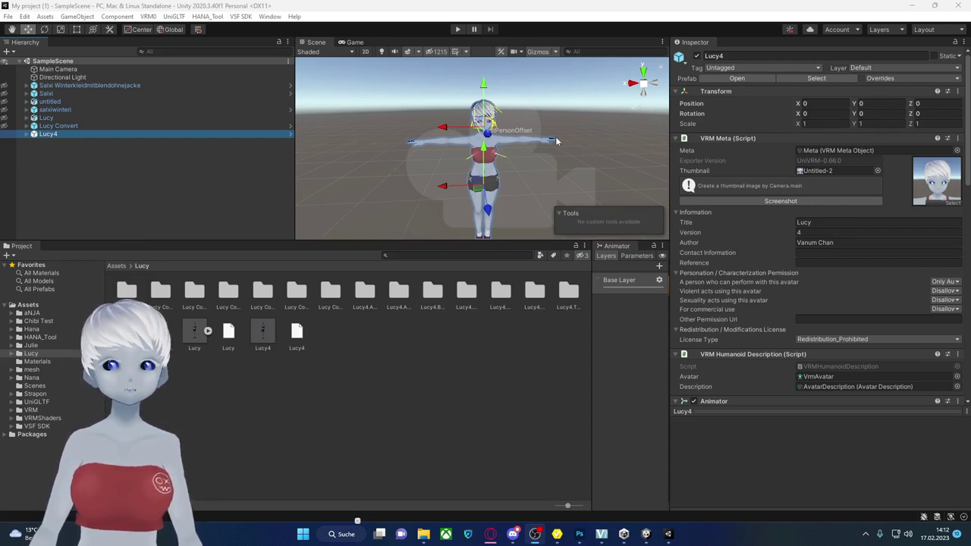
- Open the Lucy4.Textures folder and select the lucy painter Face SKIN BaseColor texture
left_click(62, 135)
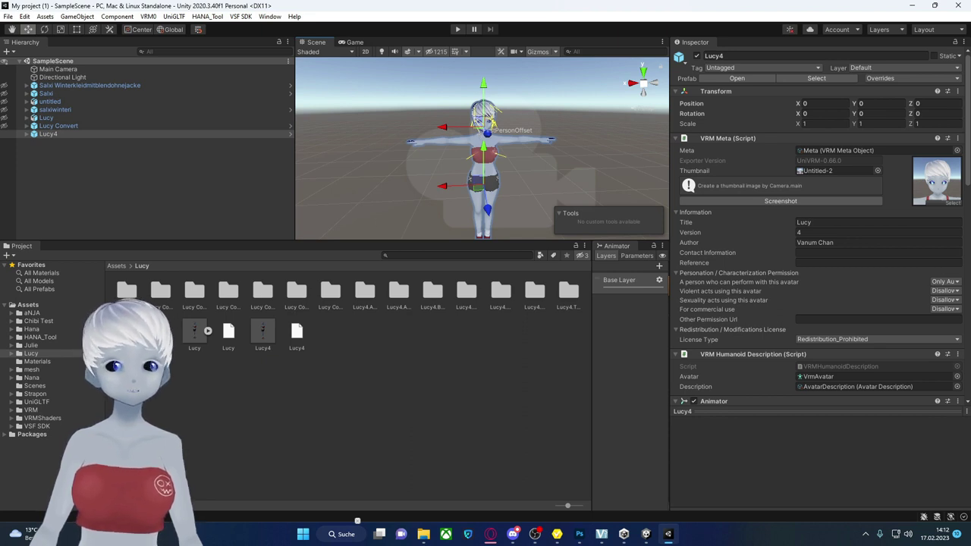
left_click(19, 353)
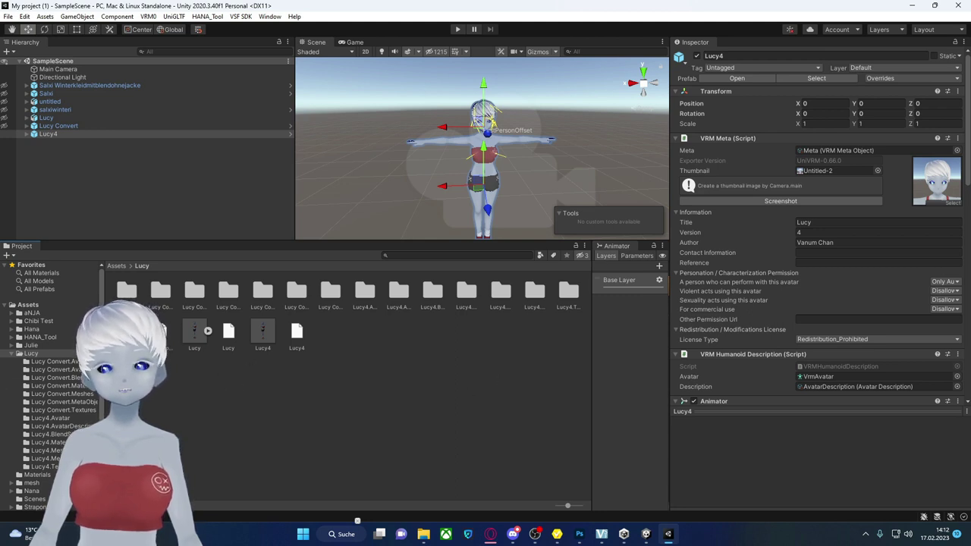
left_click_drag(357, 521, 664, 521)
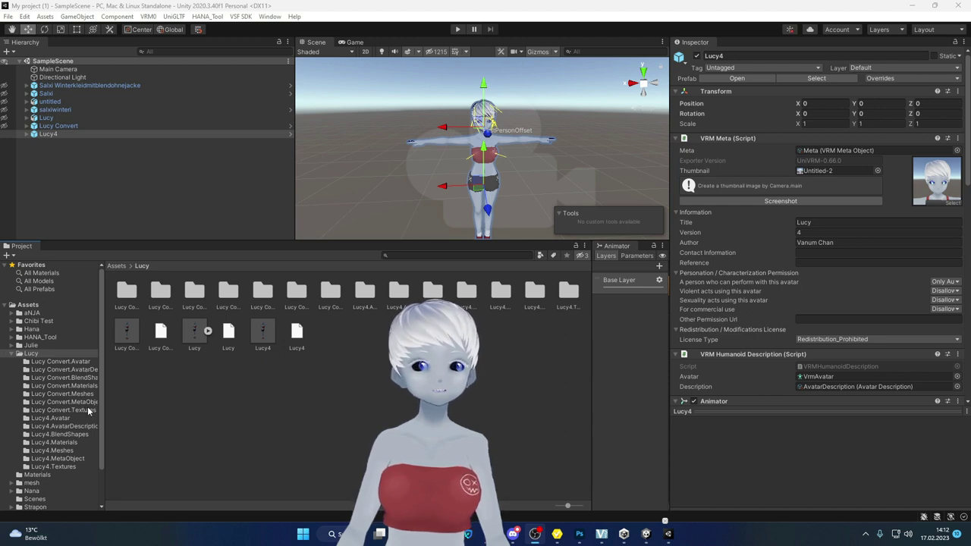
left_click(67, 468)
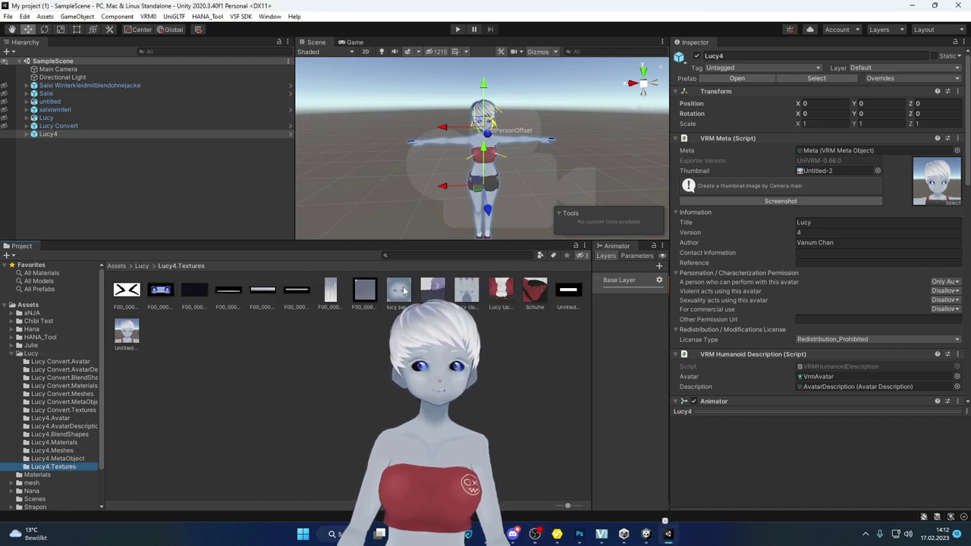
left_click(400, 290)
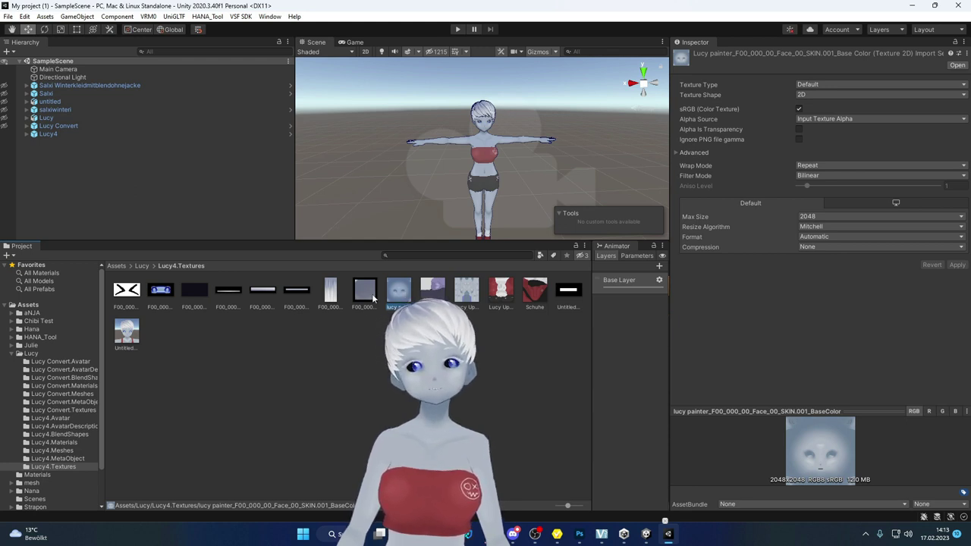
- Reveal the Face SKIN BaseColor texture in File Explorer and bring up its Open-with choices
right_click(407, 301)
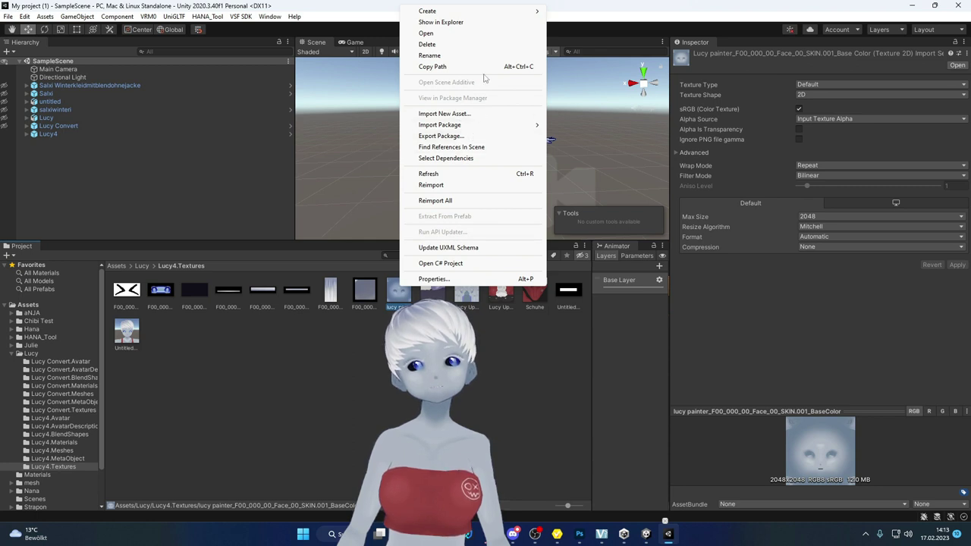
left_click(463, 22)
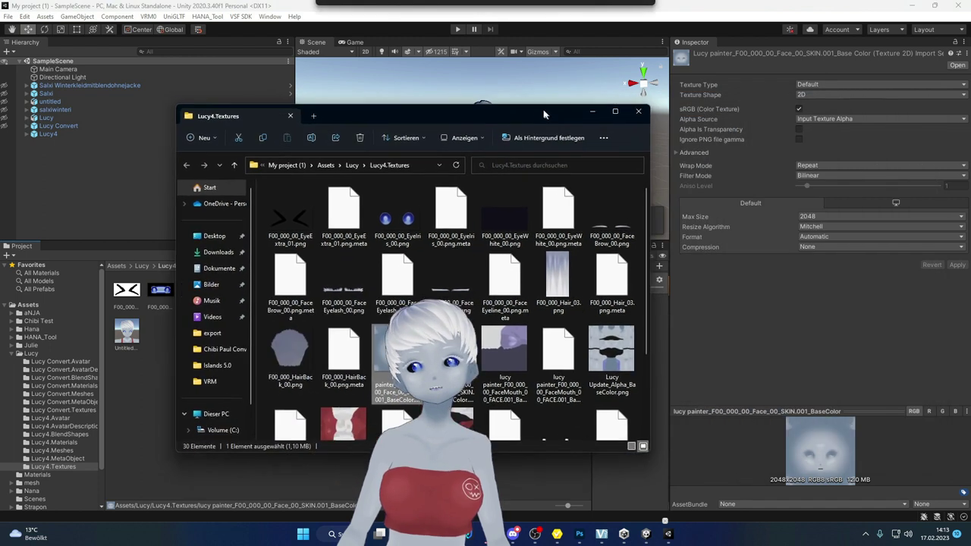
left_click_drag(827, 101, 504, 80)
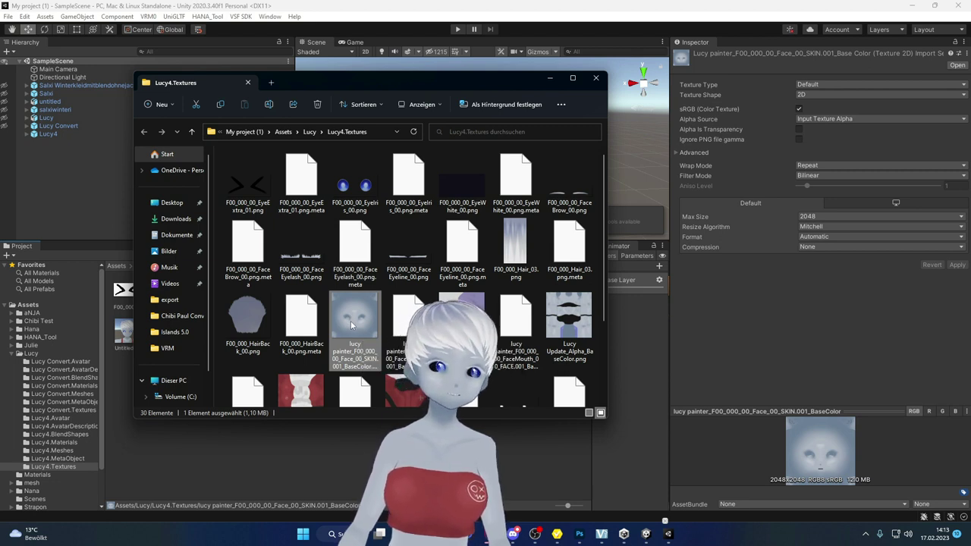
right_click(351, 325)
- Open the face skin texture in Adobe Photoshop 2022
mouse_move(434, 156)
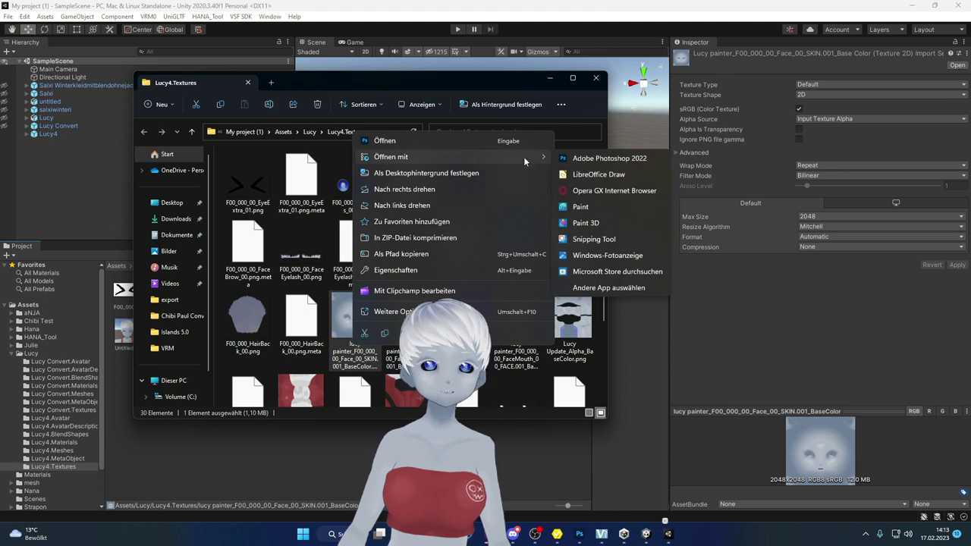
left_click(613, 161)
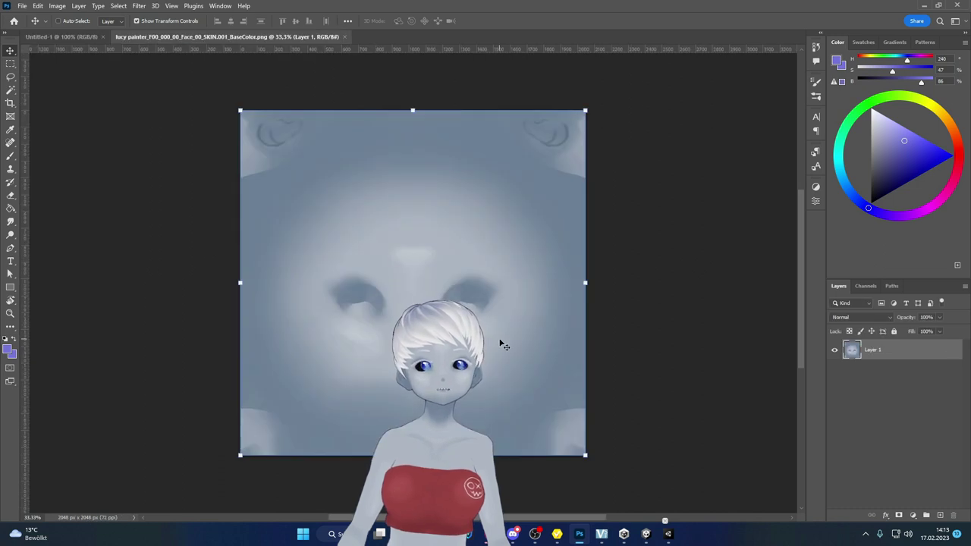
scroll(559, 288, "down", 3, "alt")
scroll(559, 288, "down", 1, "alt")
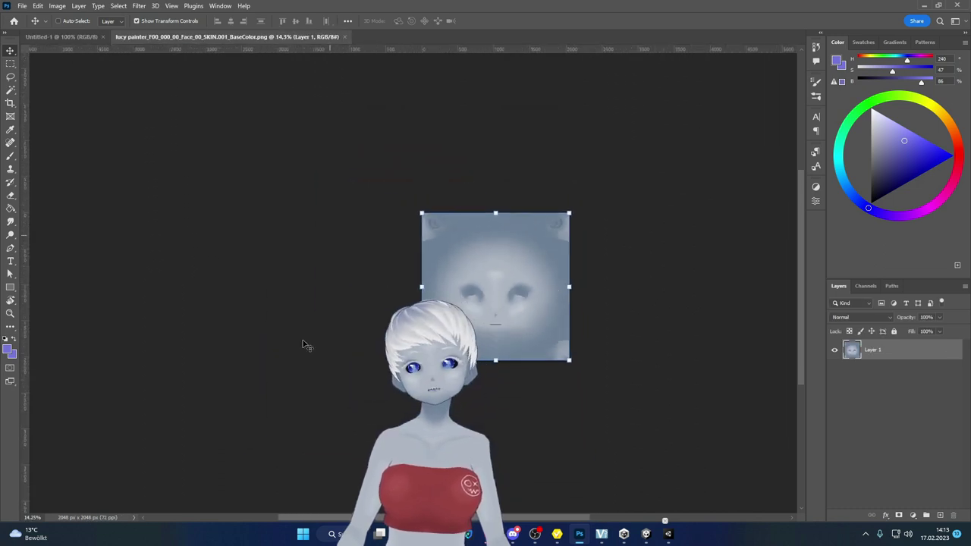
scroll(492, 336, "right", 3, "ctrl")
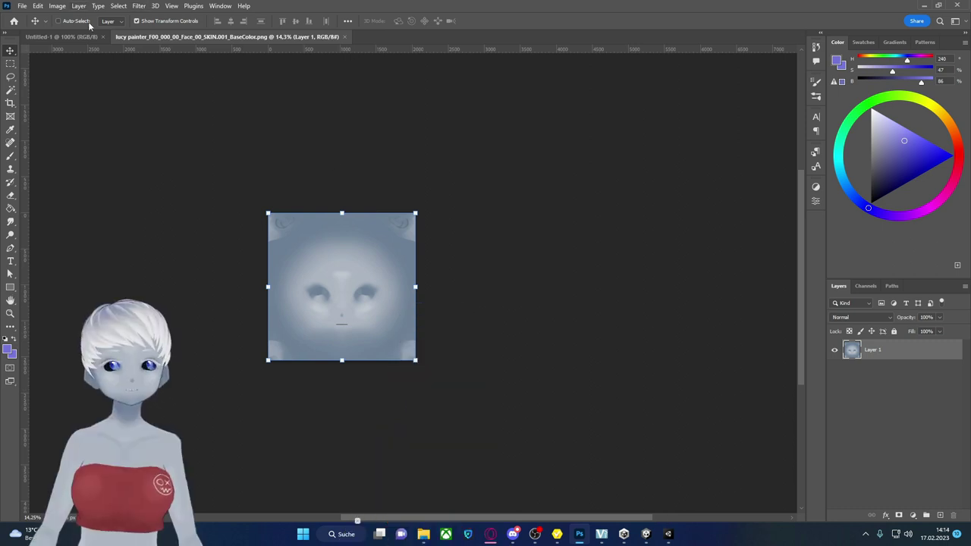
- Enlarge the canvas to 4096 × 4096 with the top-left anchor
left_click(56, 6)
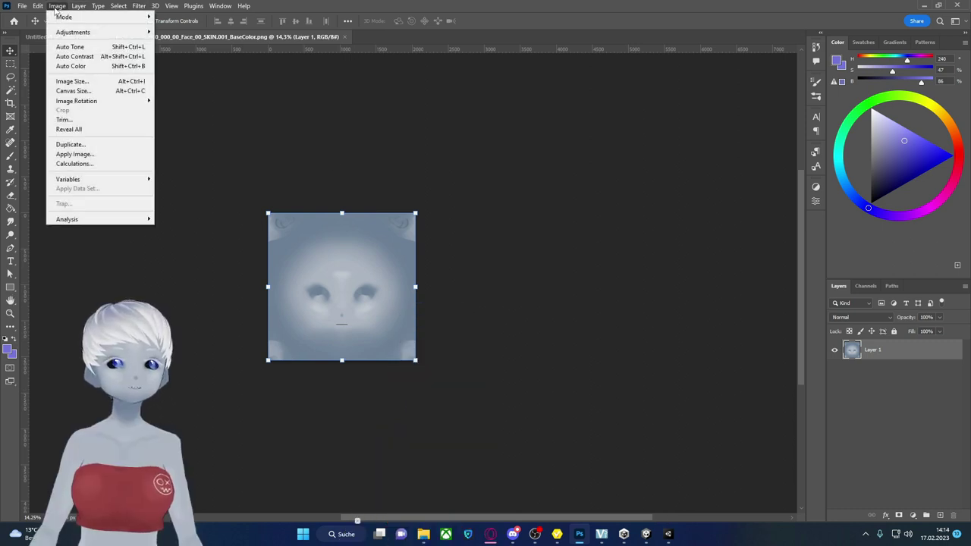
left_click(91, 93)
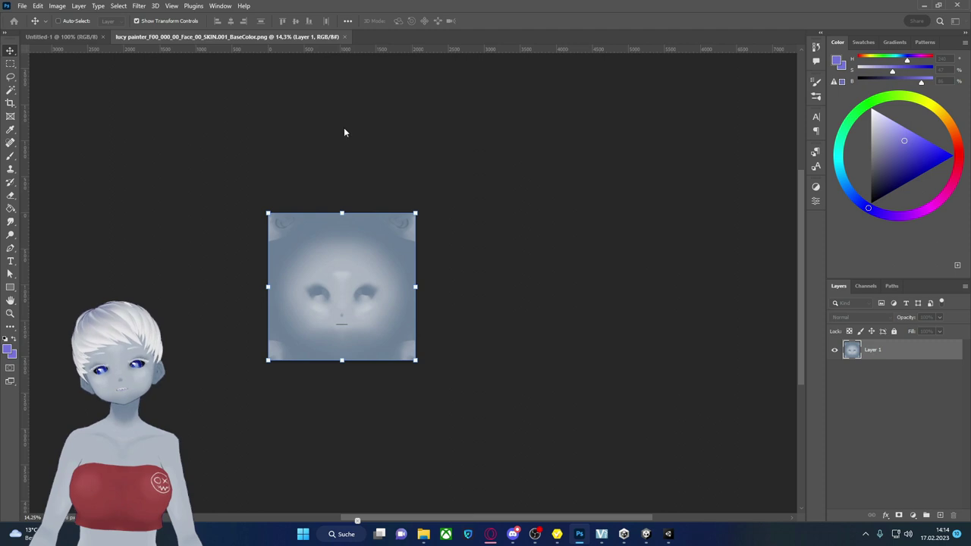
left_click_drag(602, 102, 544, 114)
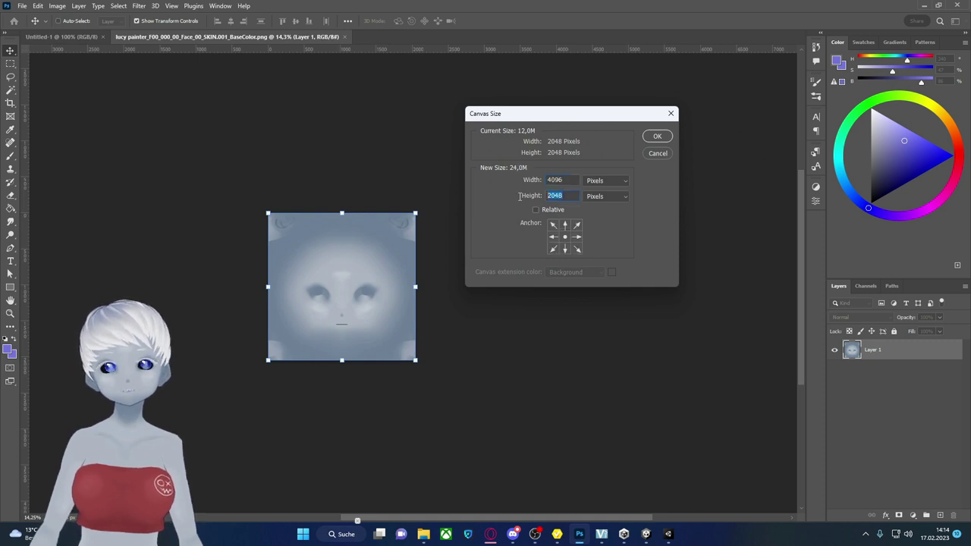
type("4096")
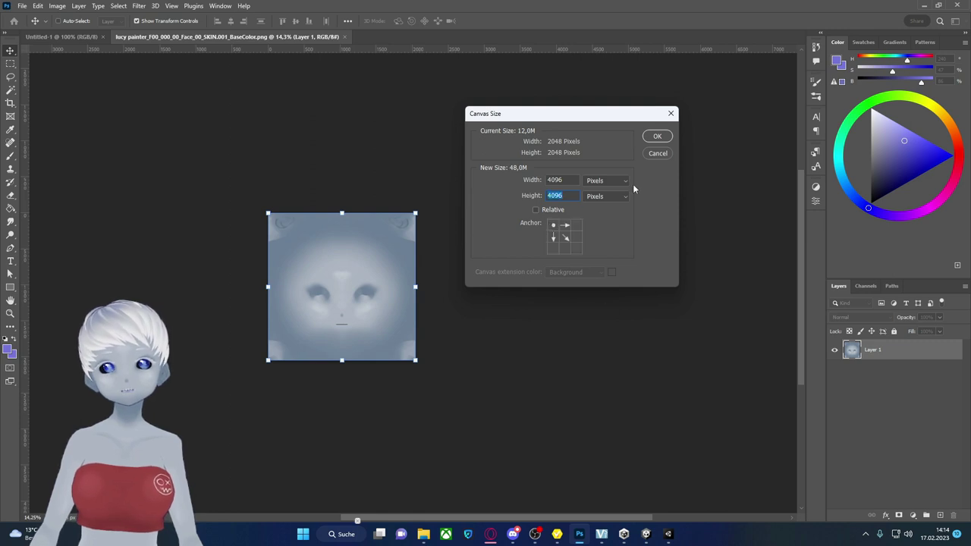
left_click(656, 138)
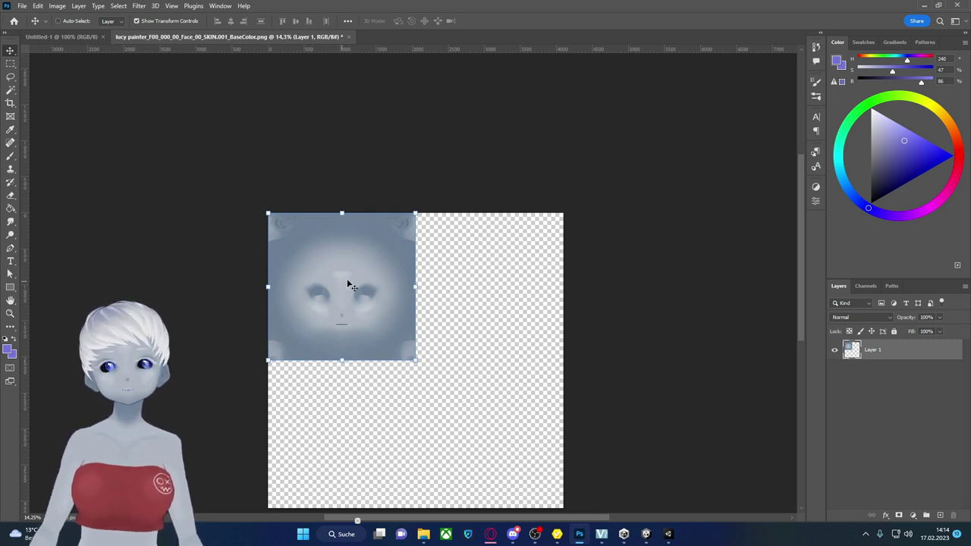
- Duplicate the face layer into the top-right, then both layers into the bottom half
left_click_drag(898, 358, 942, 515)
left_click_drag(353, 276, 501, 277)
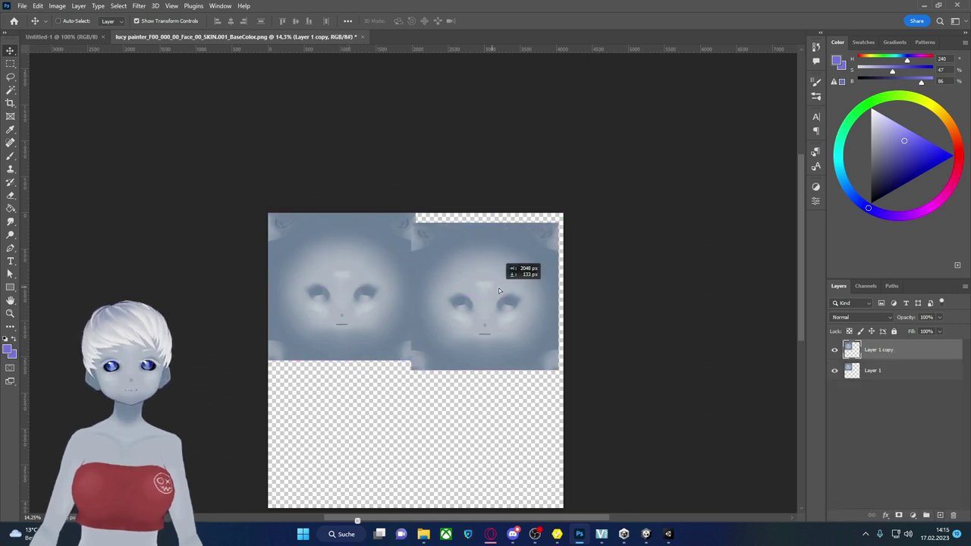
left_click(894, 369, "shift")
left_click_drag(894, 369, 940, 515)
left_click_drag(426, 296, 492, 434)
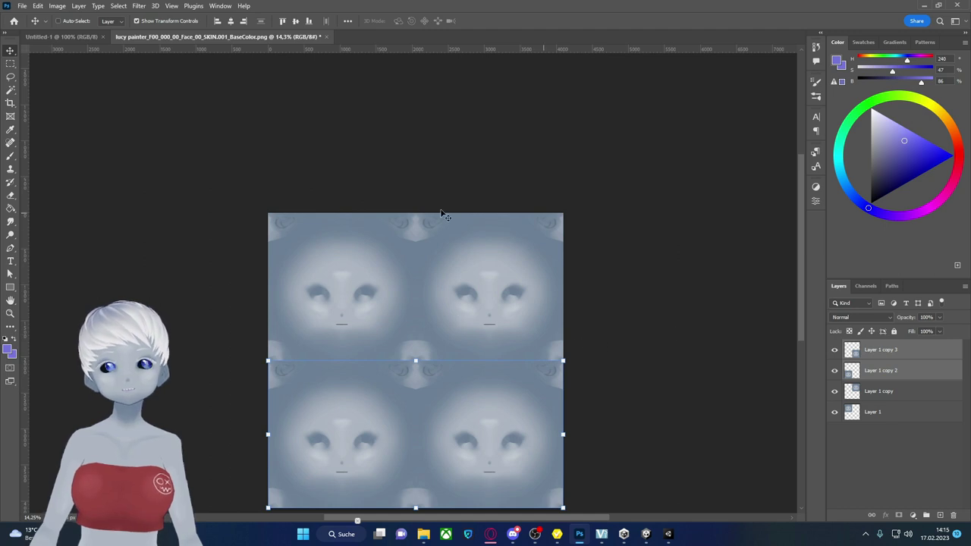
left_click(557, 534)
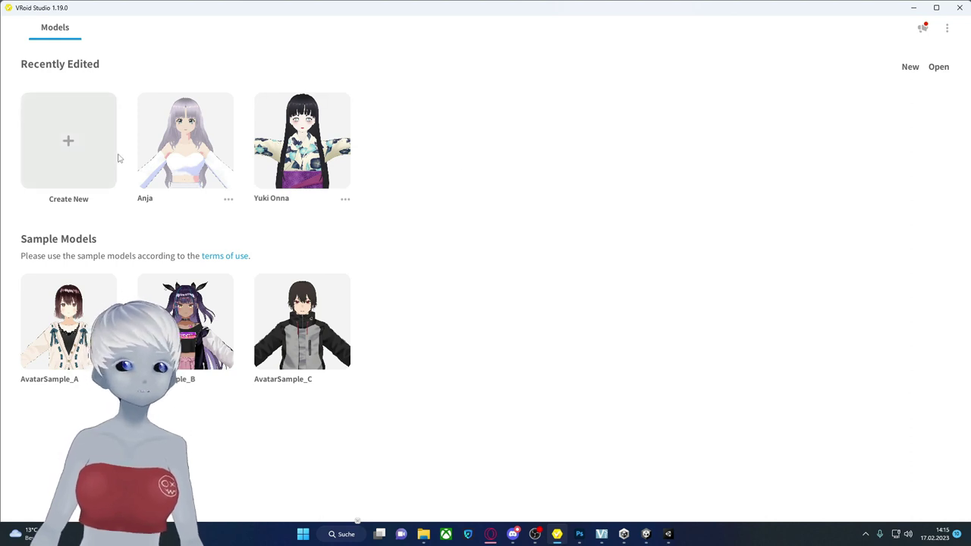
- Open the Anja model and edit a face paint preset's texture
left_click(230, 148)
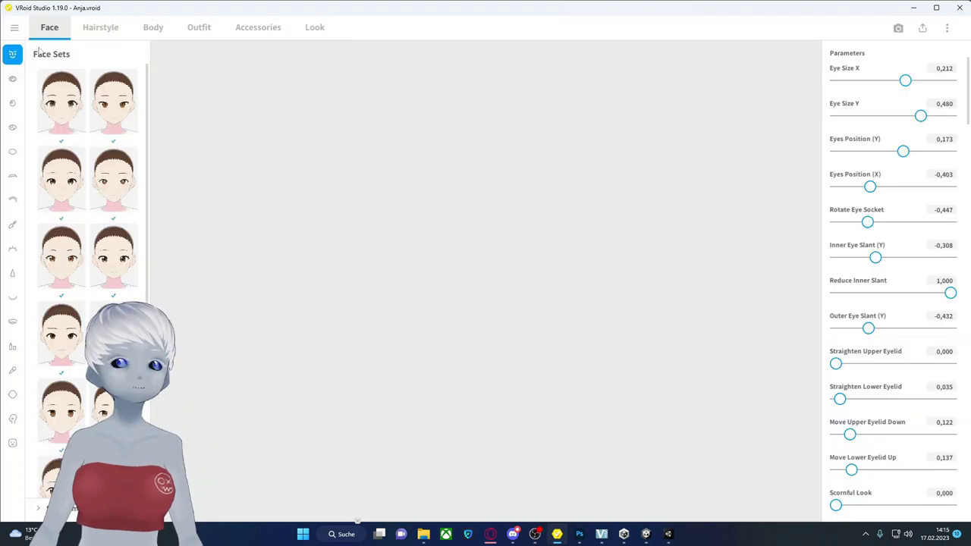
left_click(14, 421)
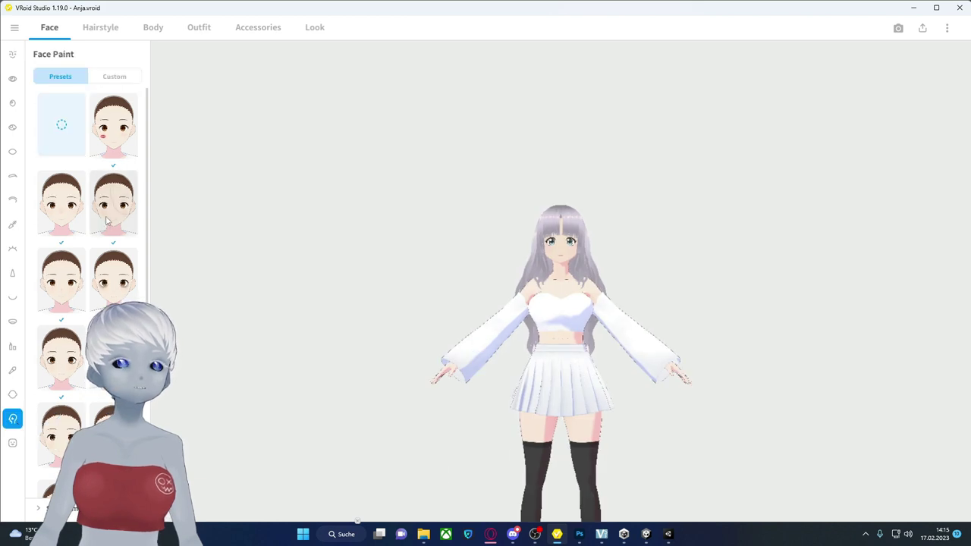
scroll(107, 221, "down", 2)
left_click(114, 410)
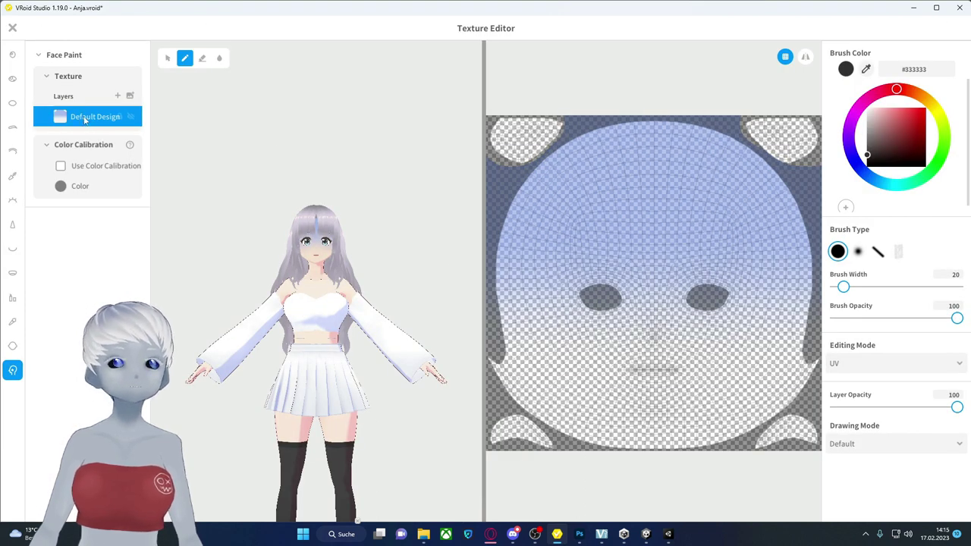
- Export the Default Design layer as layer.png into Downloads and return to Photoshop
right_click(96, 121)
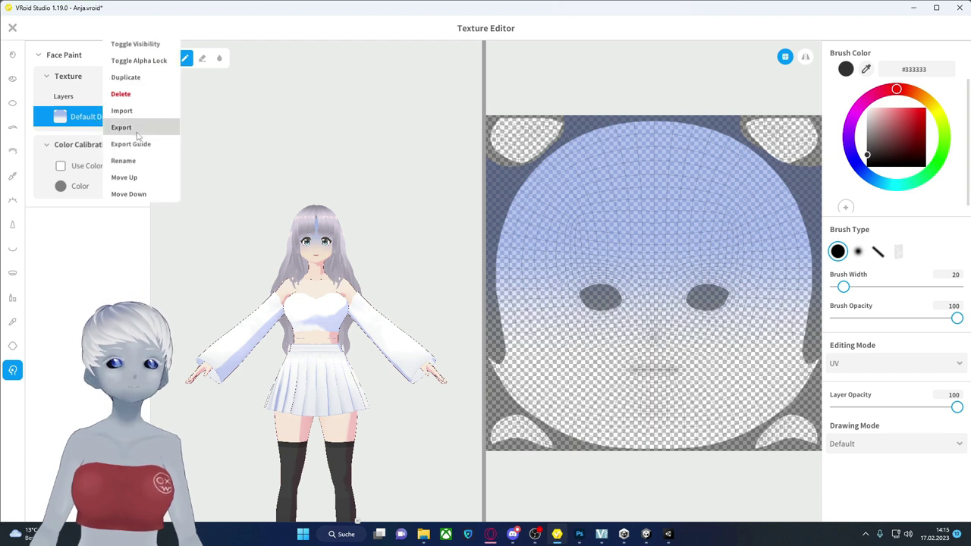
left_click(135, 127)
left_click(47, 132)
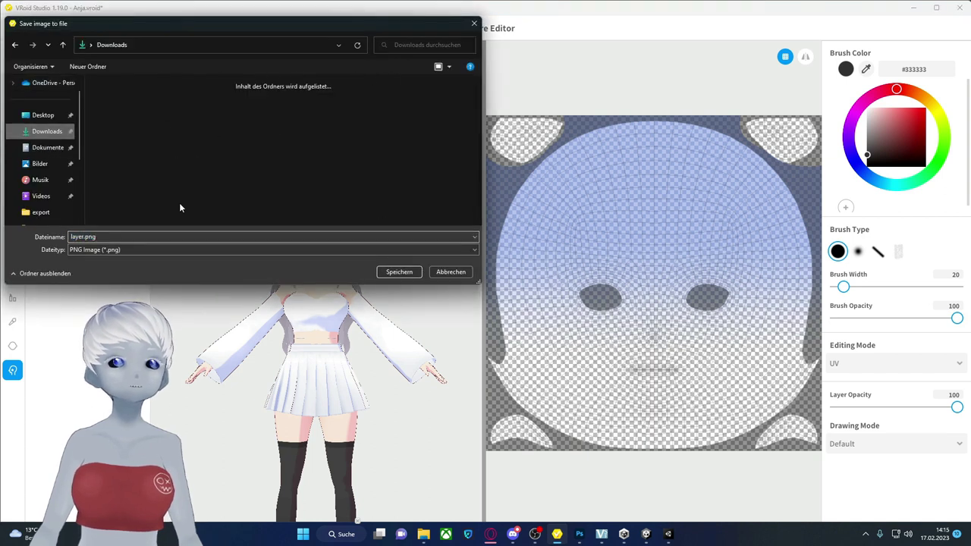
left_click(400, 272)
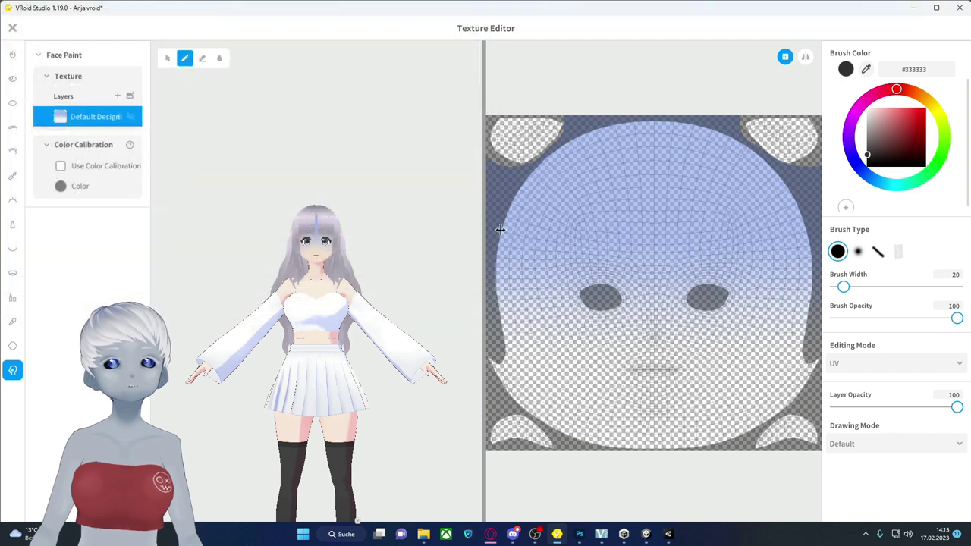
mouse_move(666, 540)
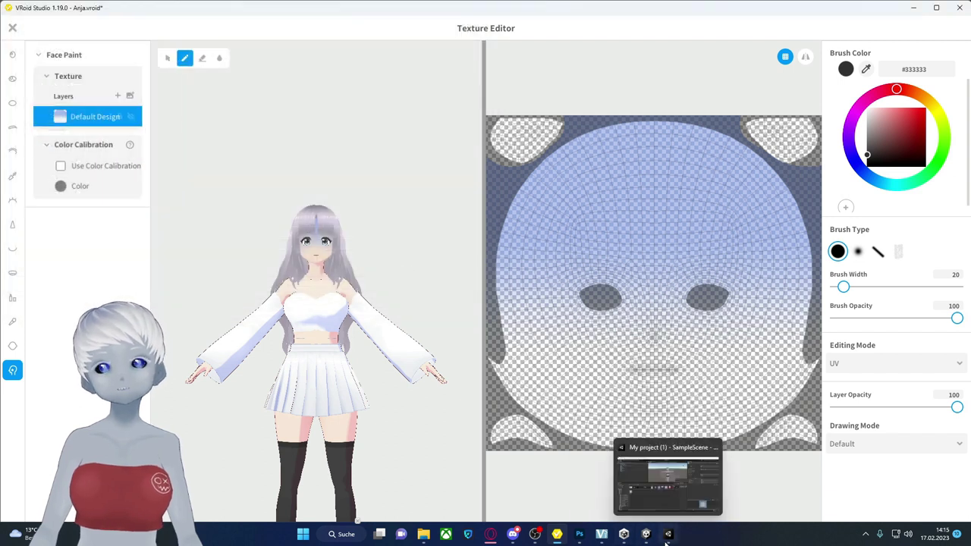
left_click(589, 536)
- Place layer.png from Downloads, scaled to 200%, into the top-right face quadrant
mouse_move(423, 534)
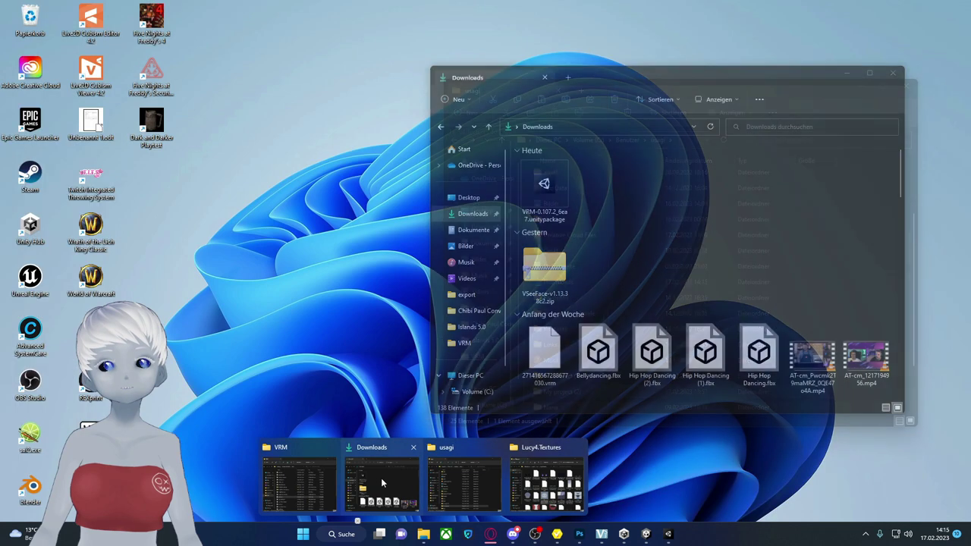
left_click(380, 477)
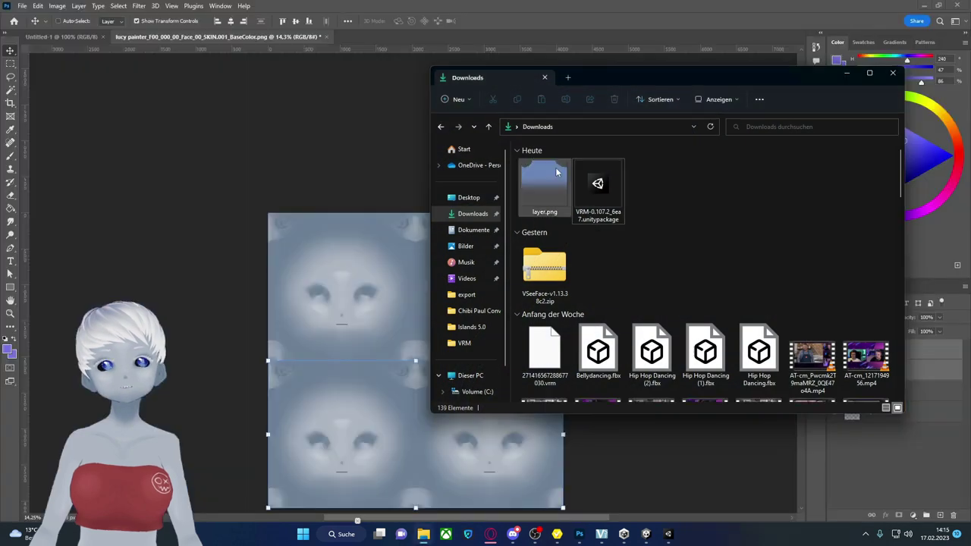
left_click_drag(541, 199, 202, 273)
mouse_move(399, 355)
left_mouse_down()
mouse_move(487, 292)
mouse_move(500, 269)
mouse_move(408, 353)
left_mouse_up()
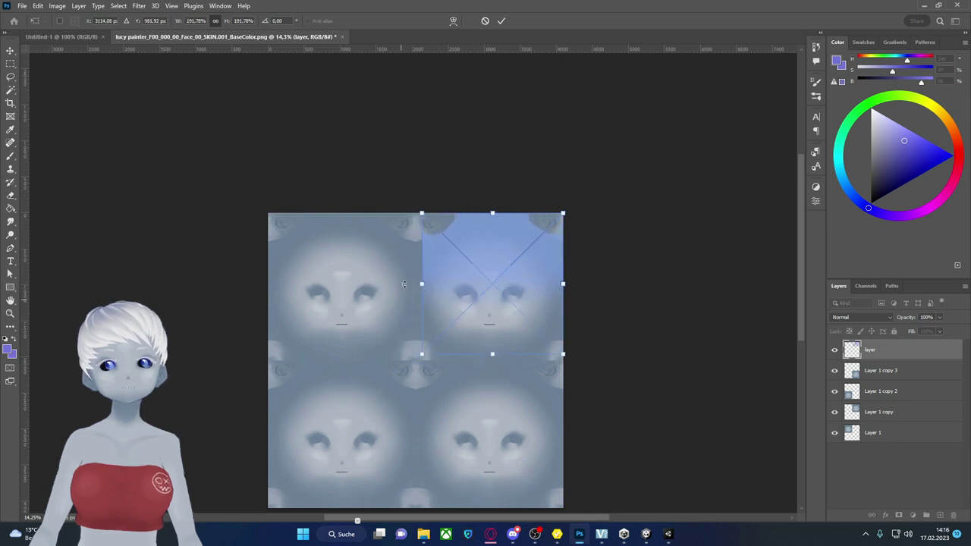
left_click_drag(422, 284, 415, 287)
left_click_drag(500, 258, 500, 261)
- Try Color Burn, Darker Color and Darken blending, then settle on Multiply for the placed layer
left_click(867, 320)
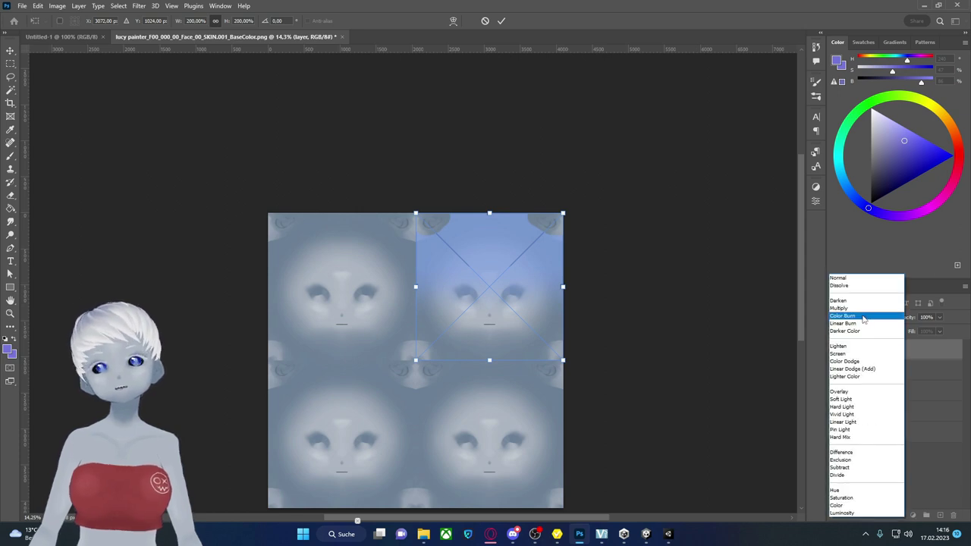
left_click(860, 308)
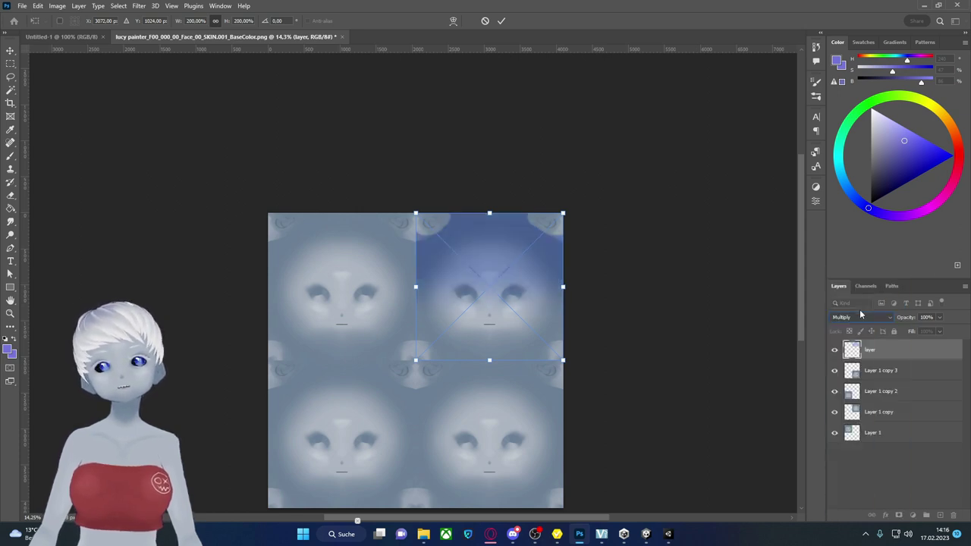
left_click(853, 319)
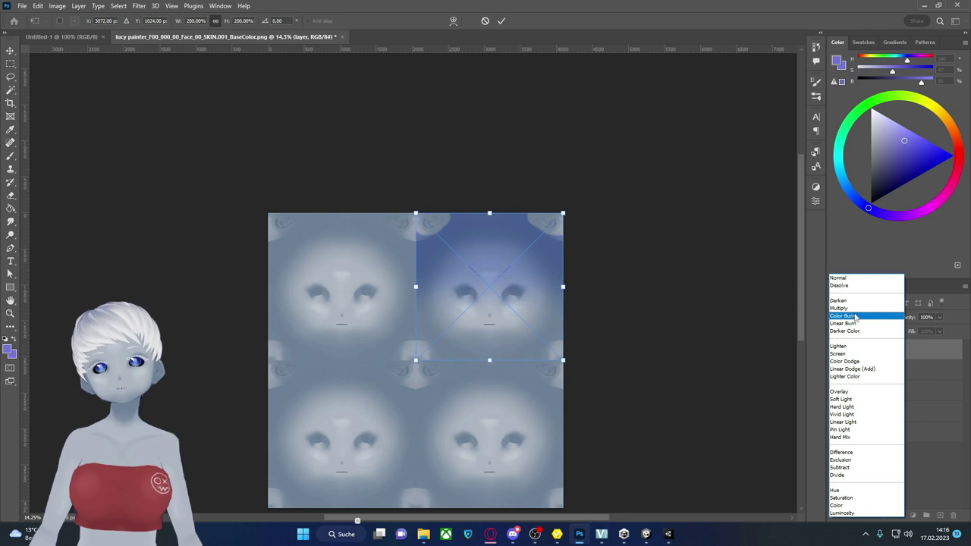
left_click(855, 317)
left_click(861, 318)
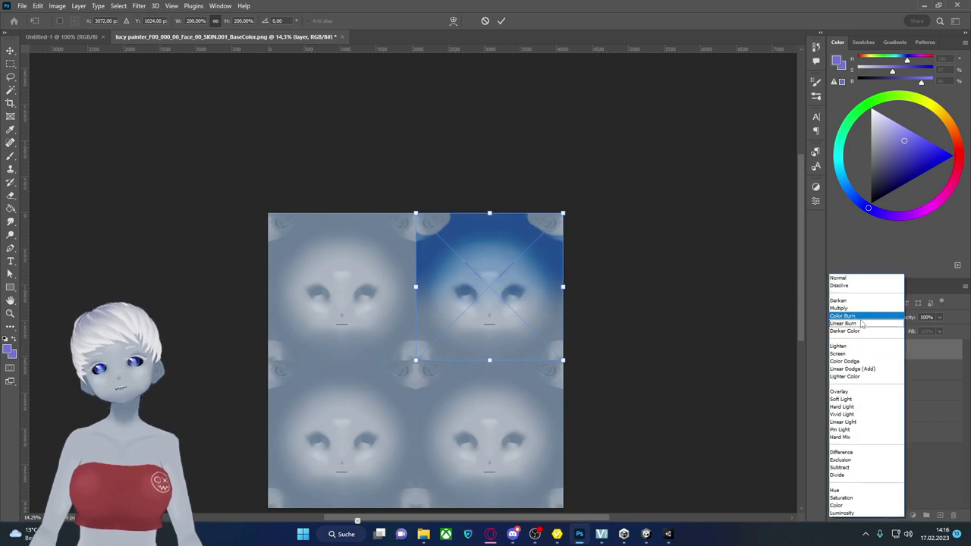
left_click(856, 331)
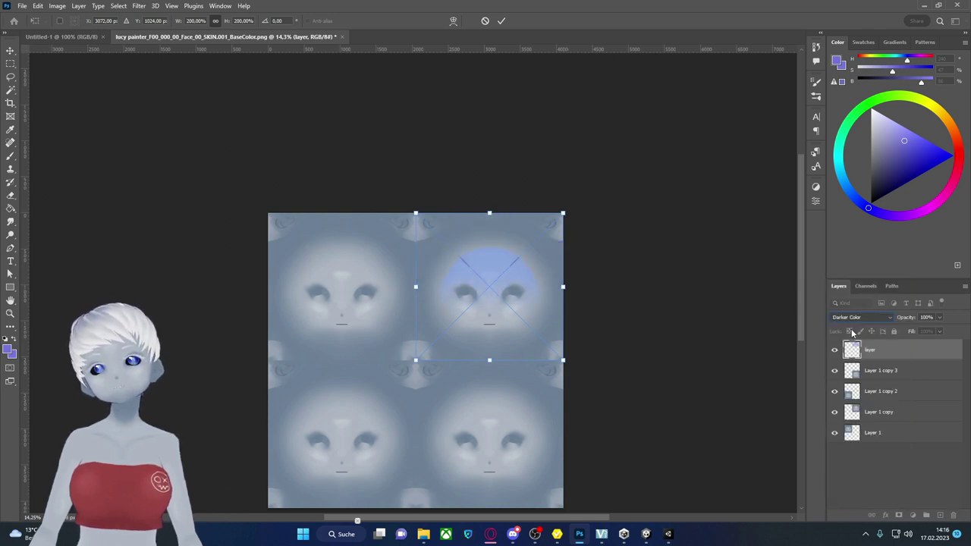
left_click(852, 319)
left_click(851, 302)
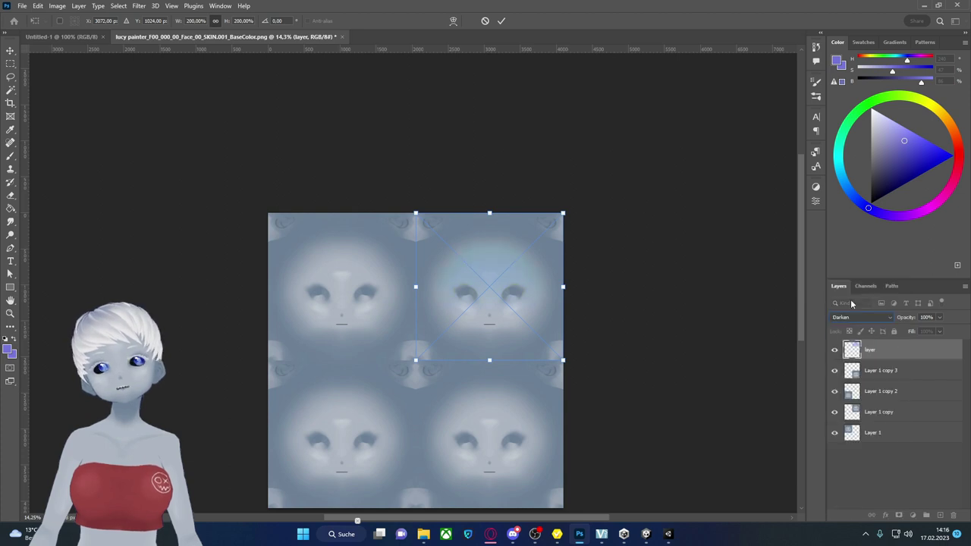
left_click(852, 325)
left_click(850, 328)
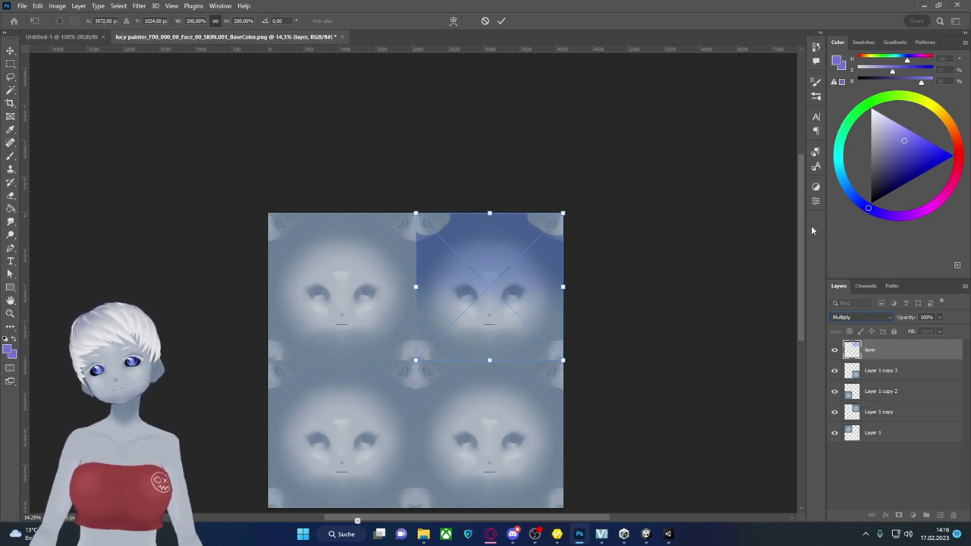
left_click(816, 189)
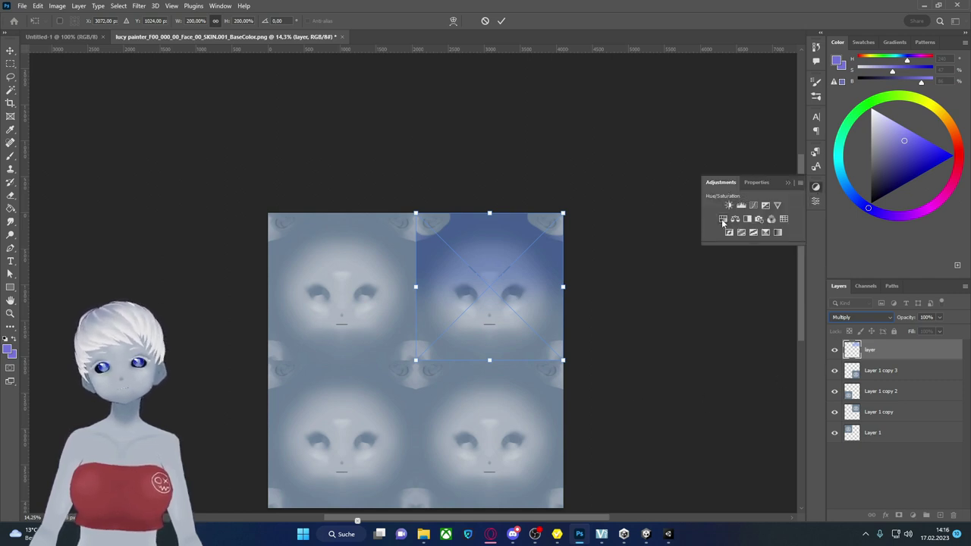
- Commit the placement and add a clipped Hue/Saturation adjustment with Hue +33, Lightness -34
key("Return")
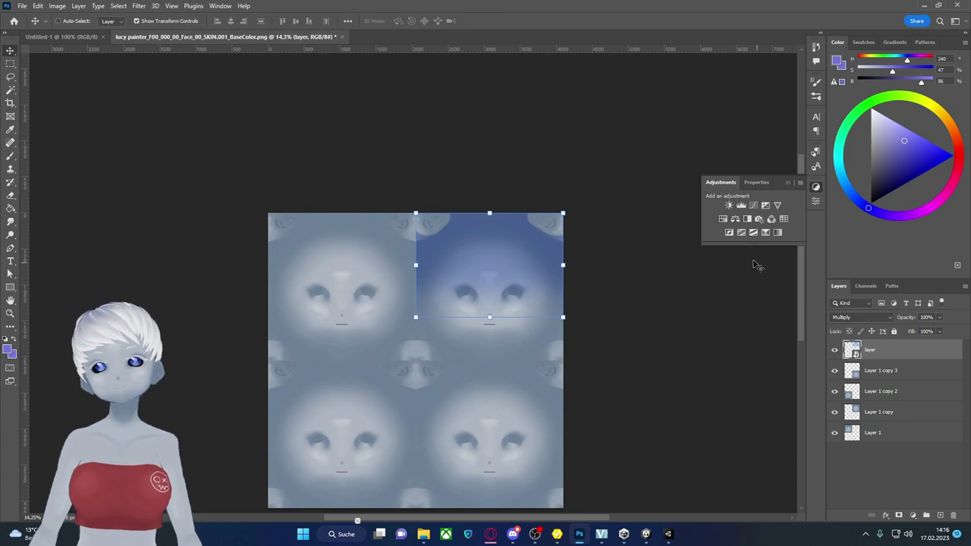
left_click(723, 219)
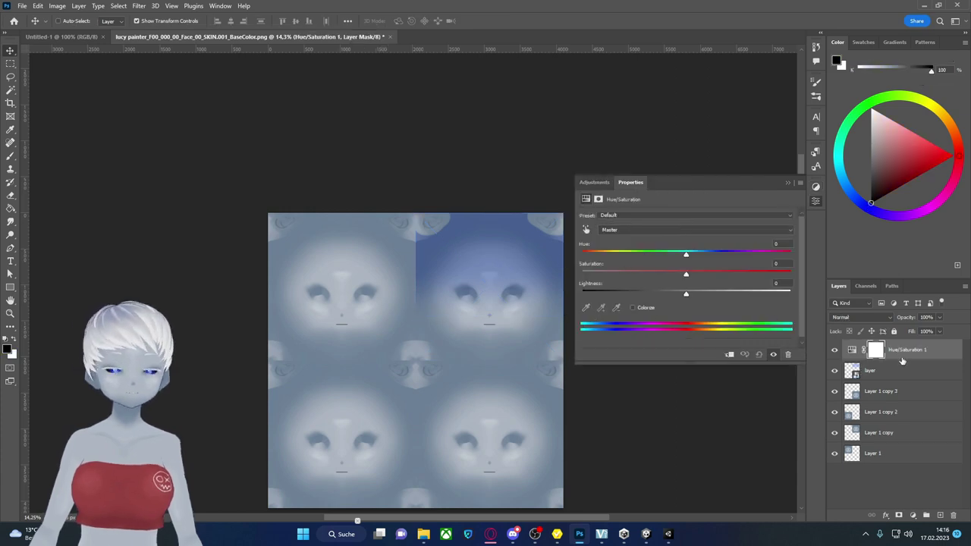
left_click(902, 357, "alt")
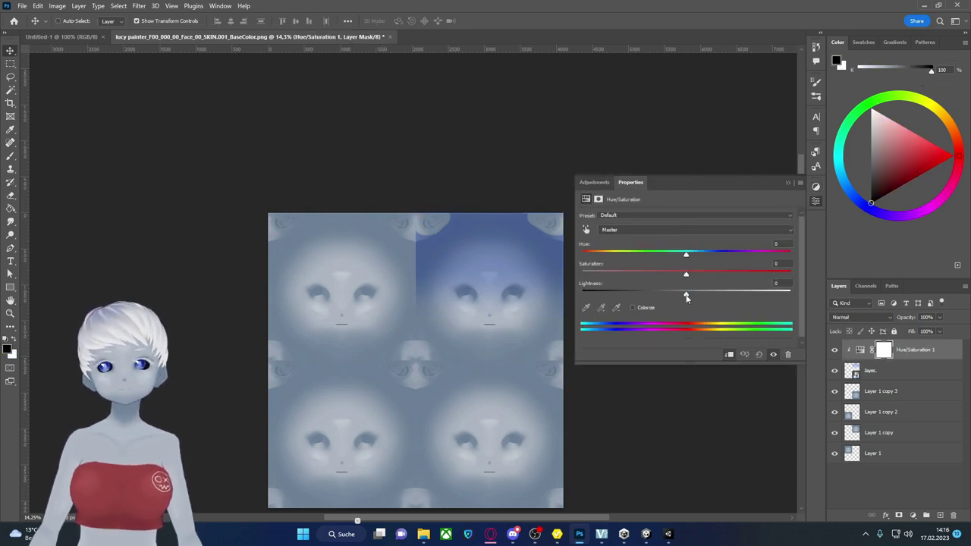
left_click_drag(686, 298, 656, 300)
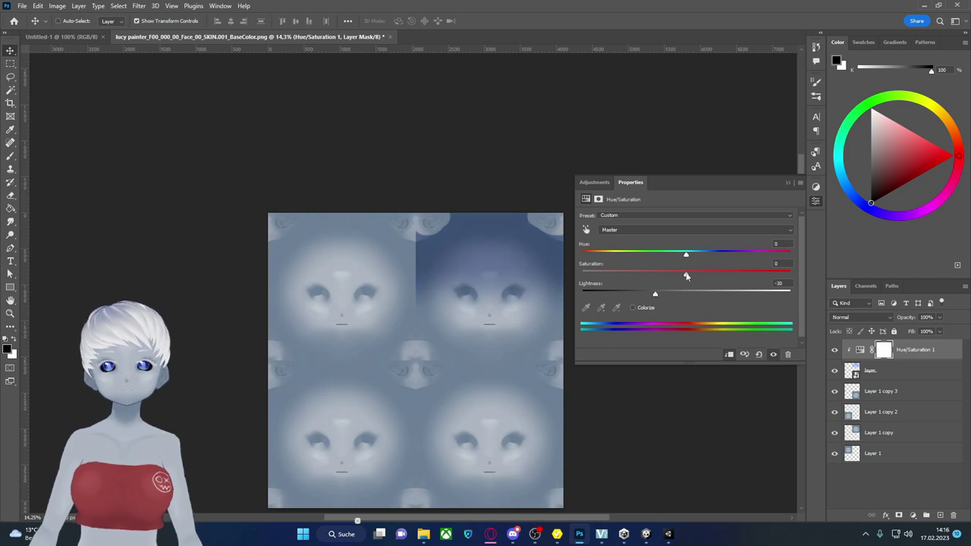
left_click_drag(684, 256, 713, 257)
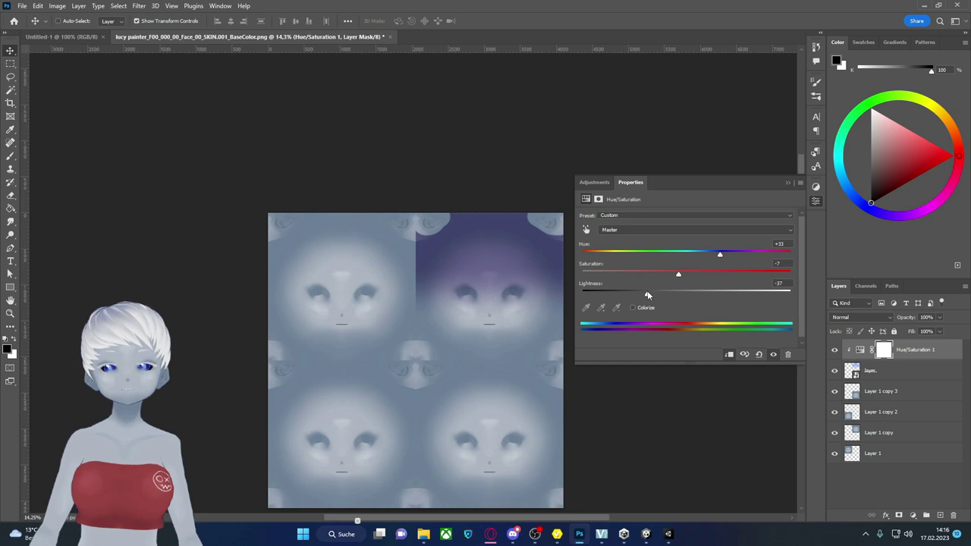
left_click(788, 183)
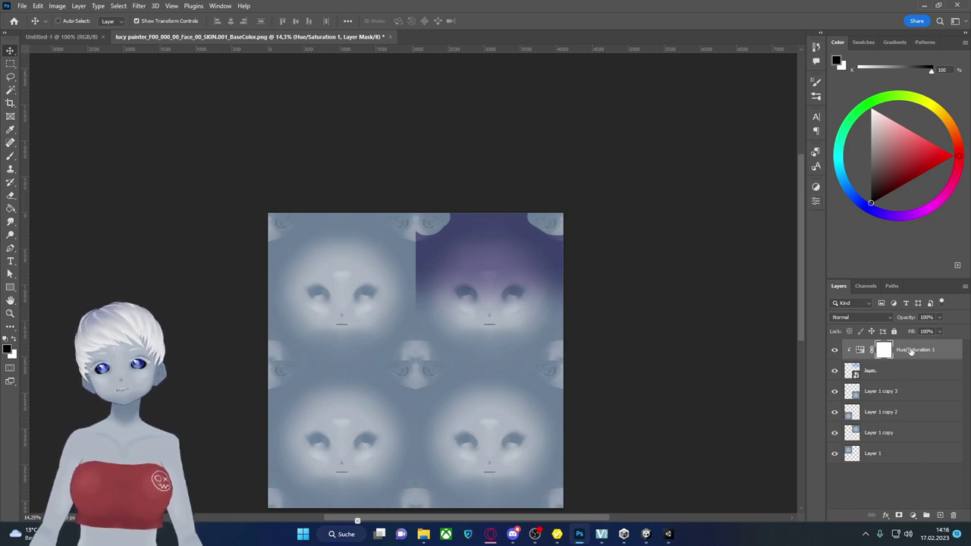
- Merge the Hue/Saturation adjustment into the tinted layer and return to VRoid Studio
right_click(911, 350)
left_click(804, 422)
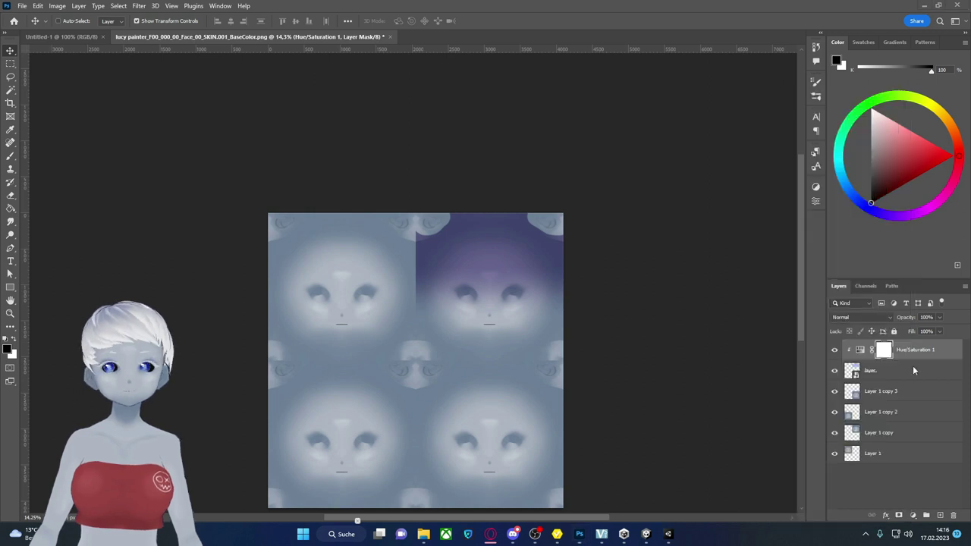
left_click(912, 369)
right_click(922, 352)
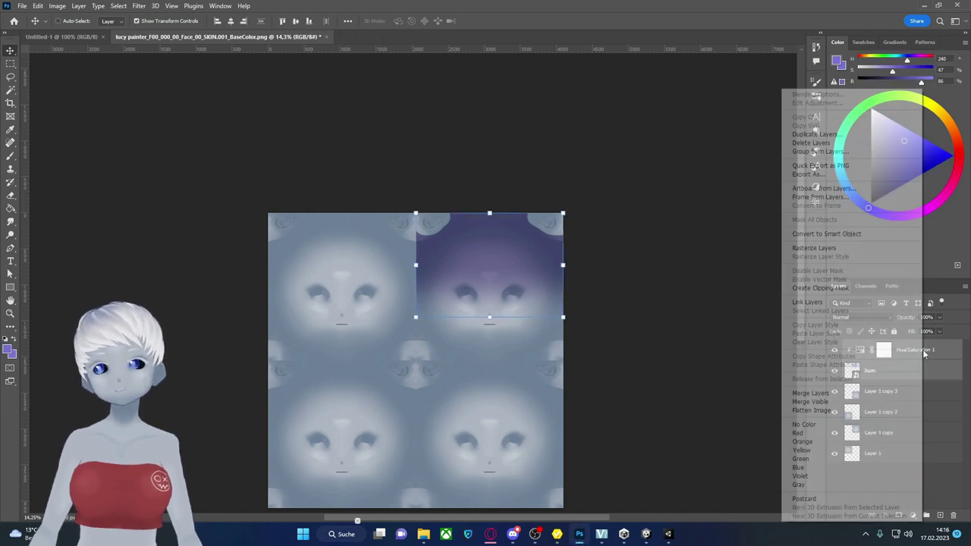
left_click(834, 393)
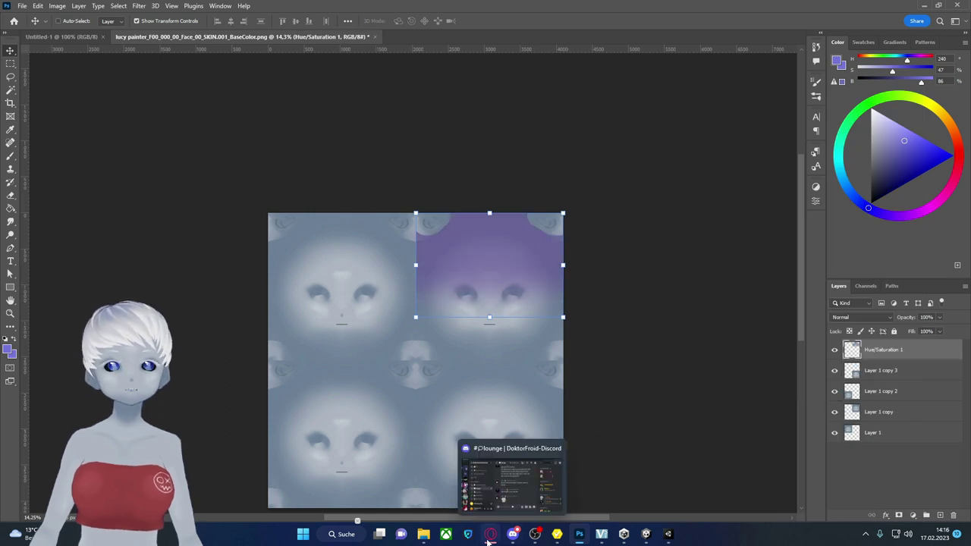
mouse_move(593, 540)
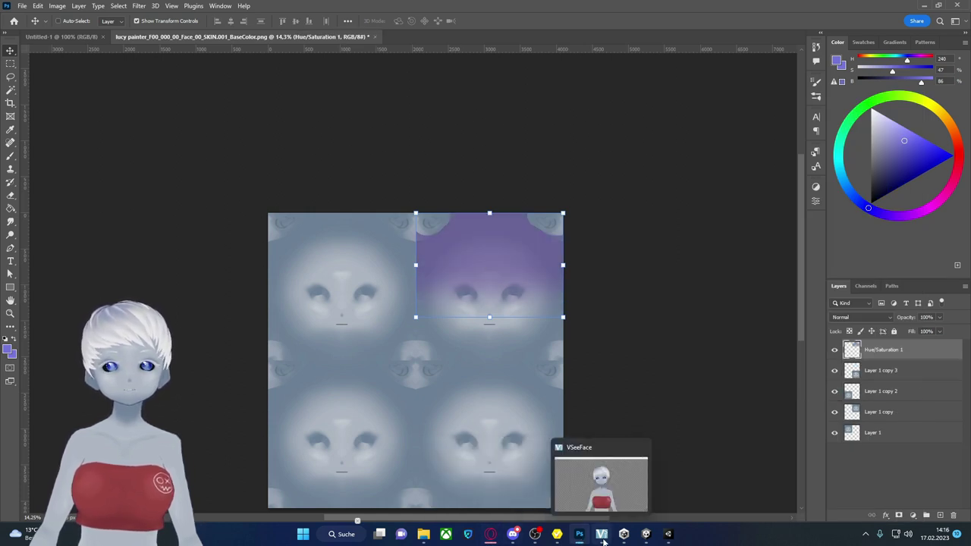
left_click(557, 539)
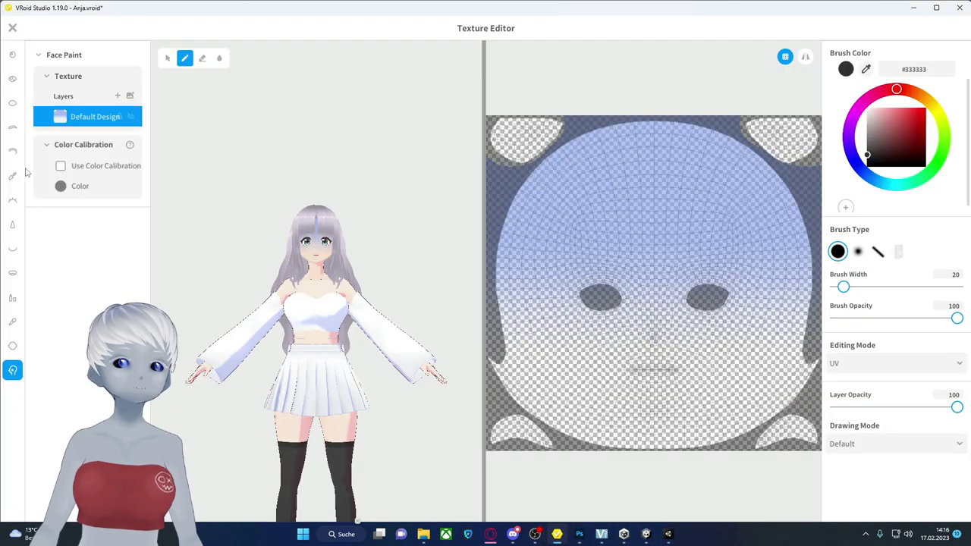
- Close the Texture Editor without saving and pick a different face paint preset
left_click(13, 28)
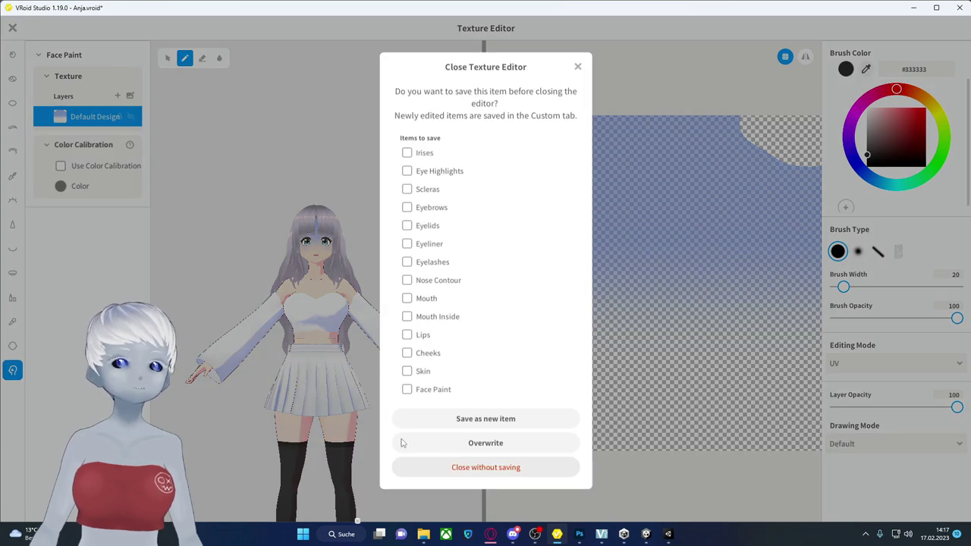
left_click(497, 468)
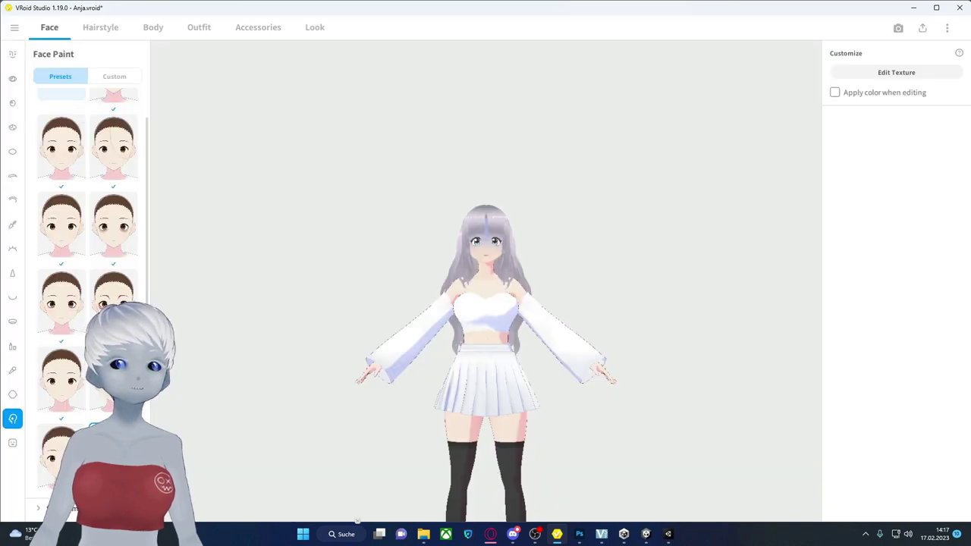
scroll(88, 303, "down", 3)
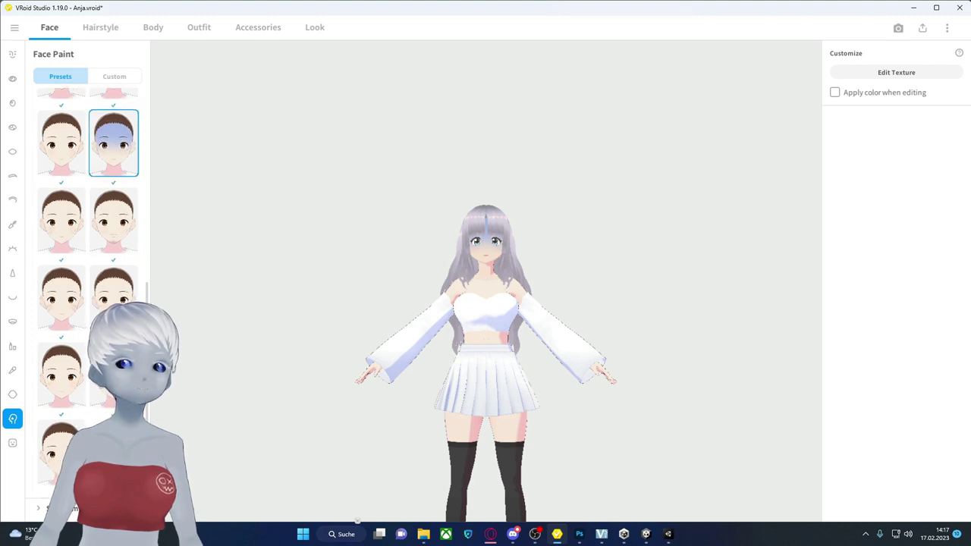
left_click(113, 279)
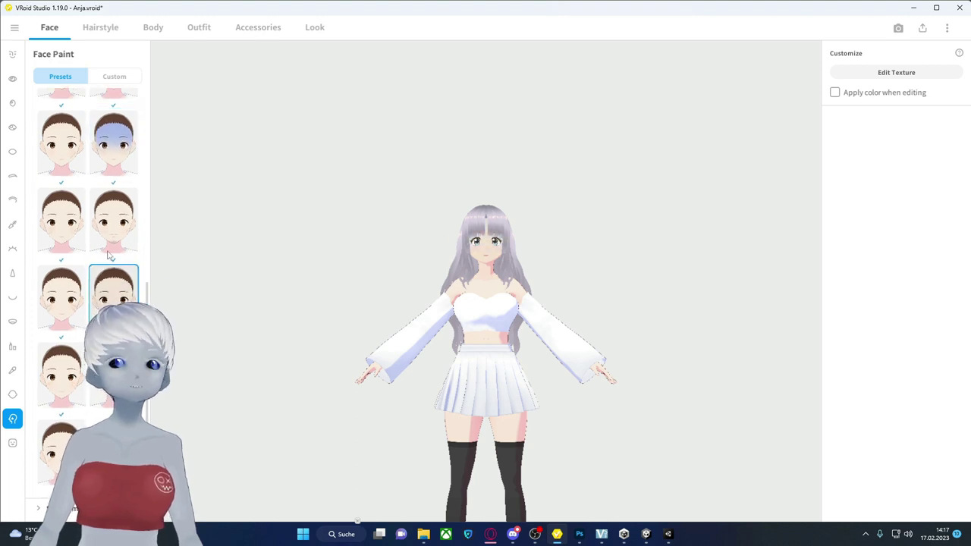
- Export the new preset's Default Design layer as a PNG into Downloads
left_click(913, 72)
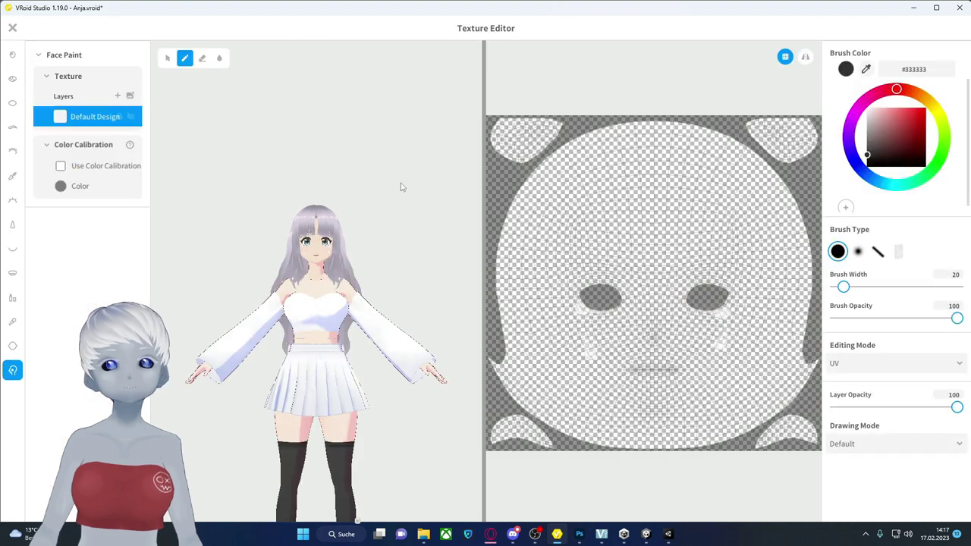
right_click(91, 117)
left_click(109, 123)
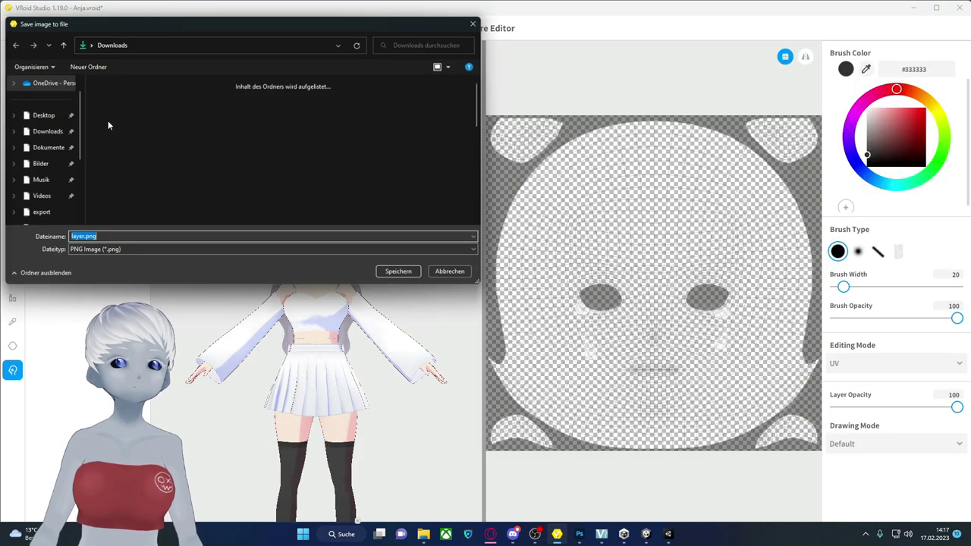
type("ffffff")
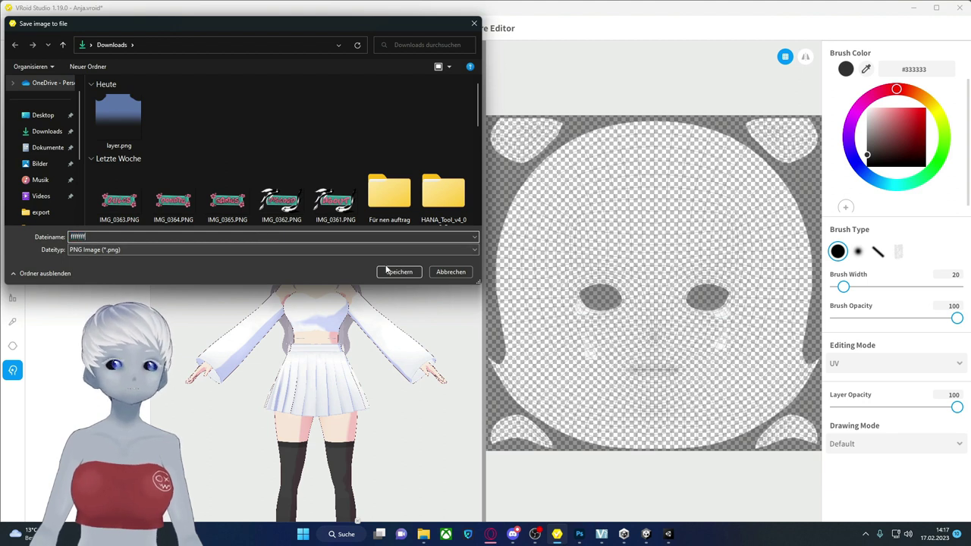
key("Return")
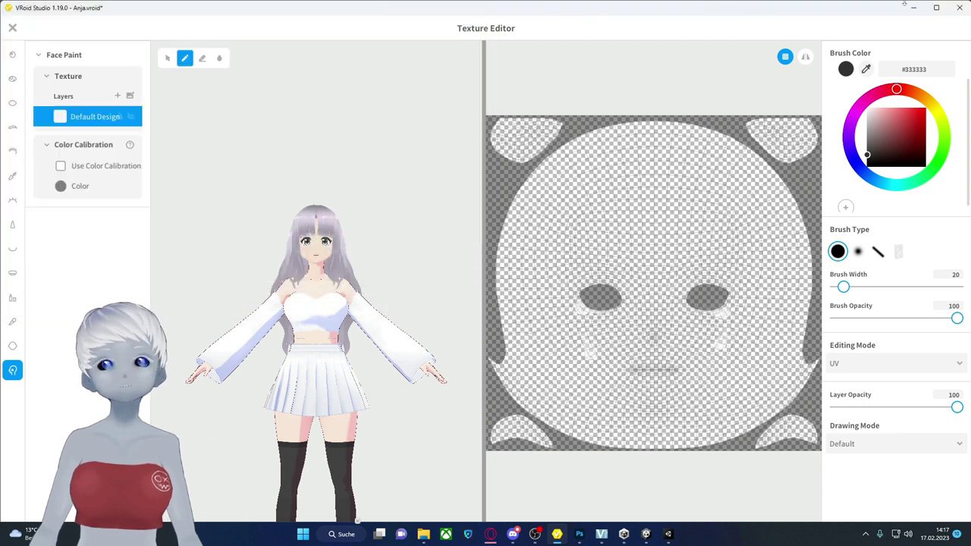
left_click(914, 8)
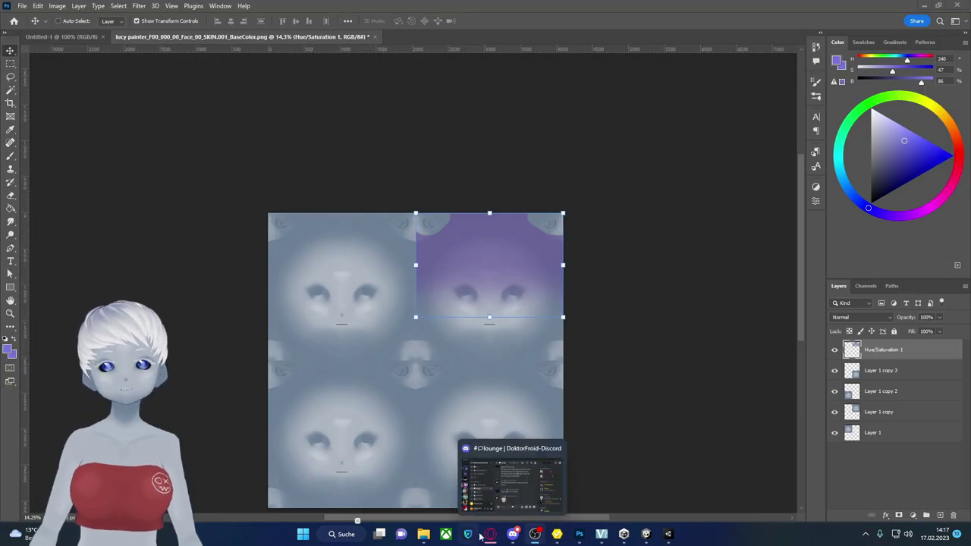
- Place ffffffff.png from Downloads over the lower-left face tile and commit it
mouse_move(423, 534)
left_click(374, 482)
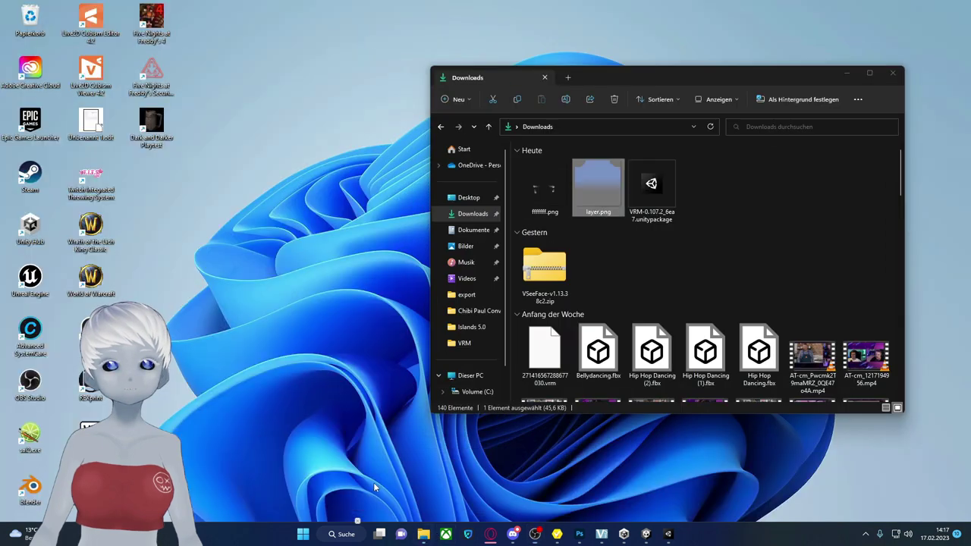
left_click_drag(545, 182, 305, 464)
mouse_move(402, 385)
left_mouse_down()
mouse_move(300, 460)
mouse_move(417, 442)
mouse_move(380, 455)
left_mouse_up()
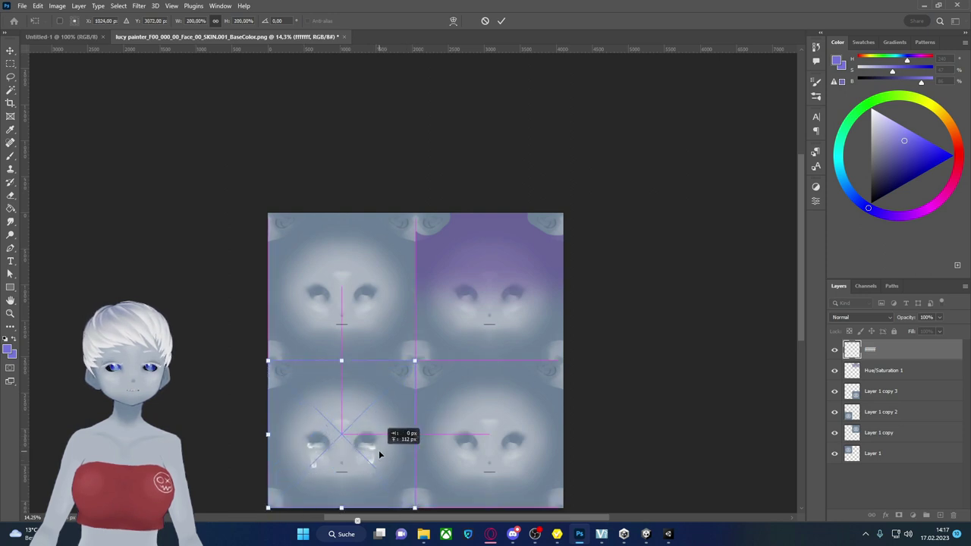
left_click_drag(380, 454, 380, 454)
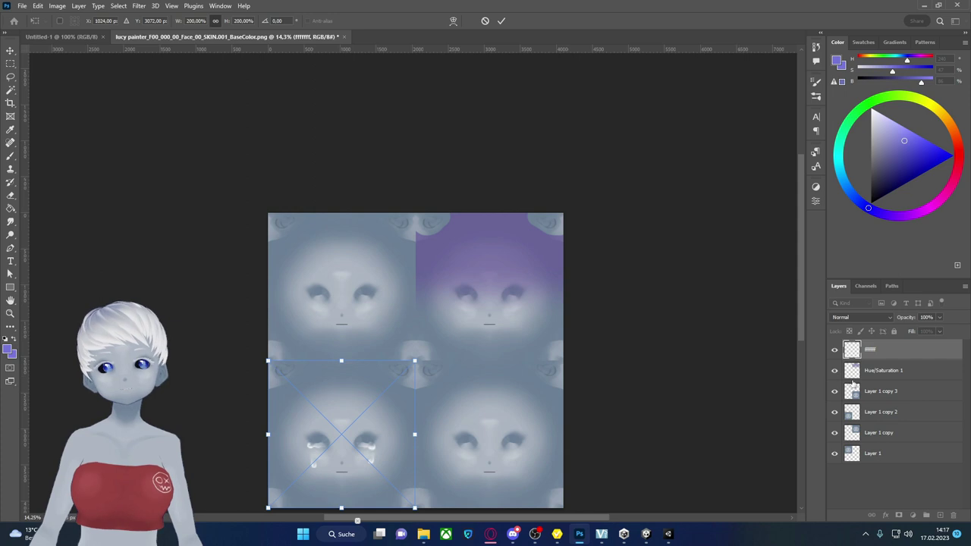
key("Return")
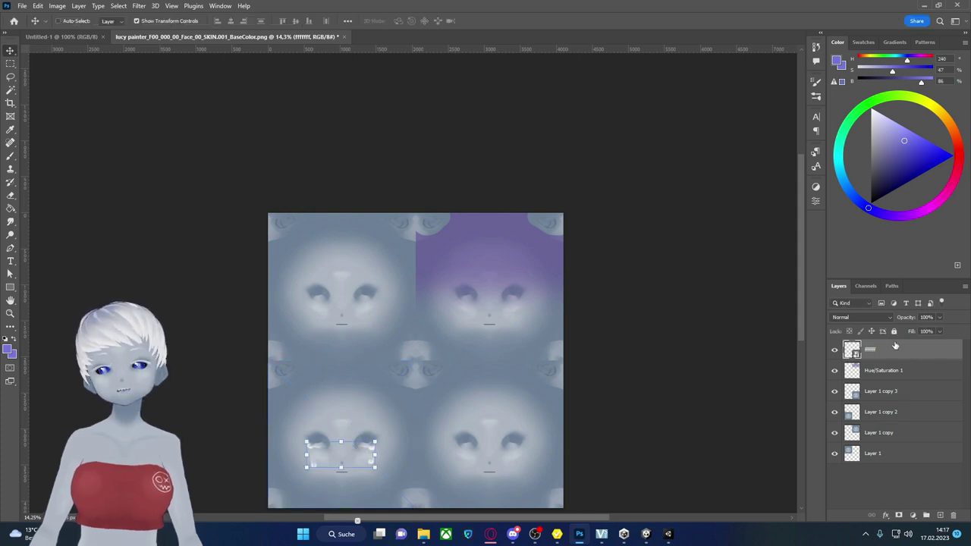
- Set the tears layer's blend mode to Overlay and its opacity to about 79%
left_click(888, 319)
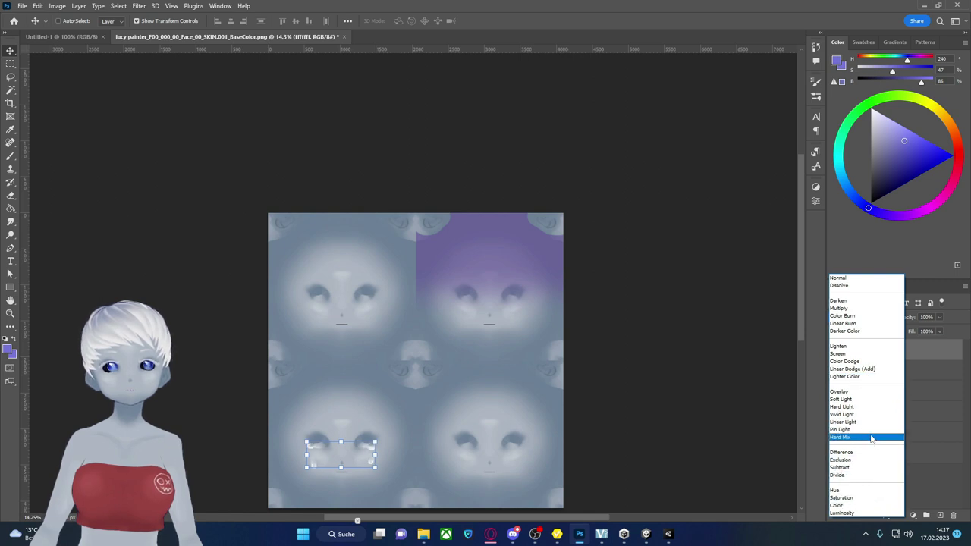
left_click(849, 391)
left_click(938, 319)
left_click_drag(941, 331, 906, 332)
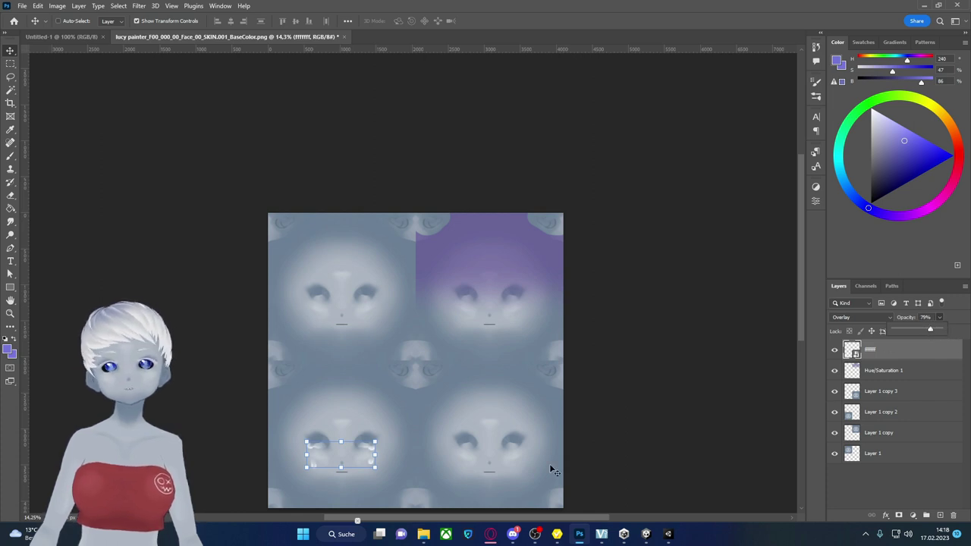
scroll(524, 506, "up", 1, "alt")
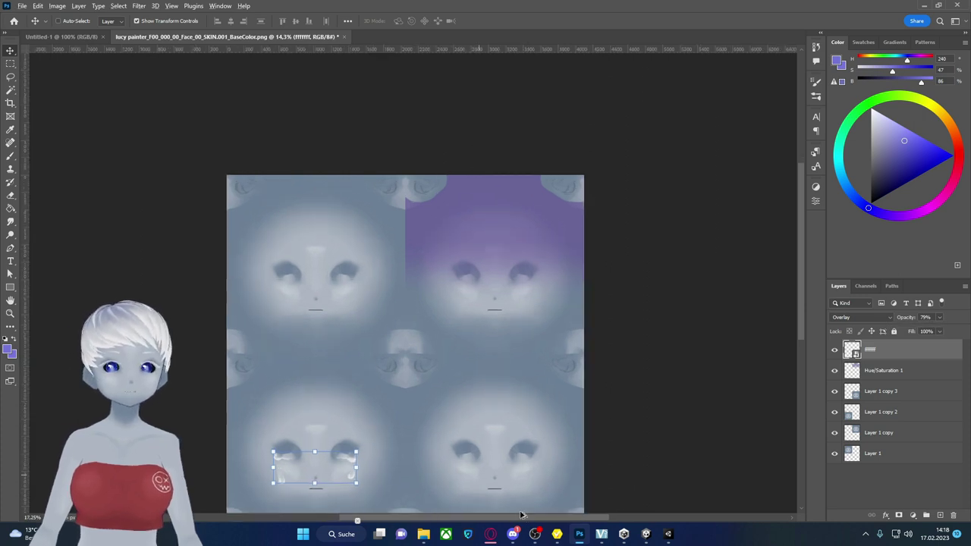
scroll(520, 508, "up", 3, "alt")
- Add a new layer and set up a pink brush enlarged to 199 px at 64% opacity
left_click(939, 516)
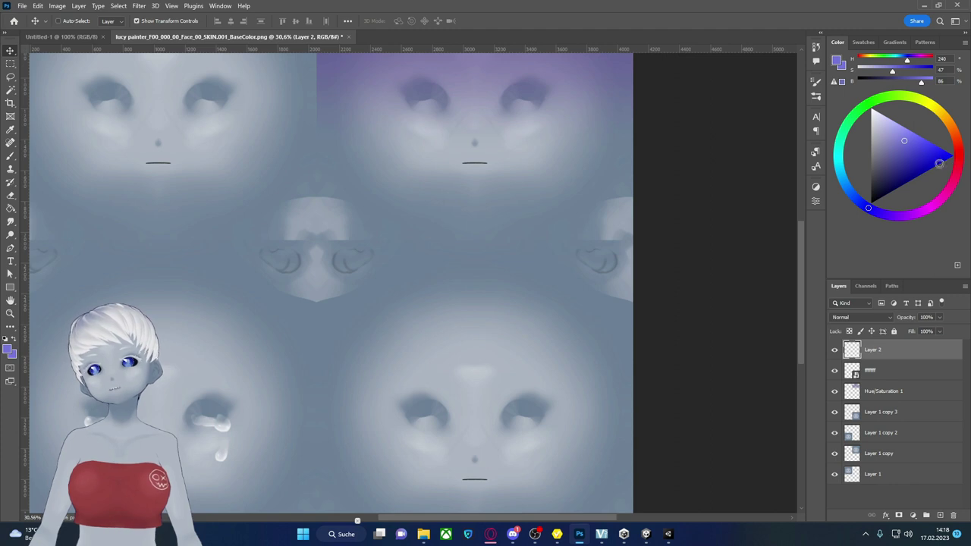
left_click_drag(956, 166, 934, 149)
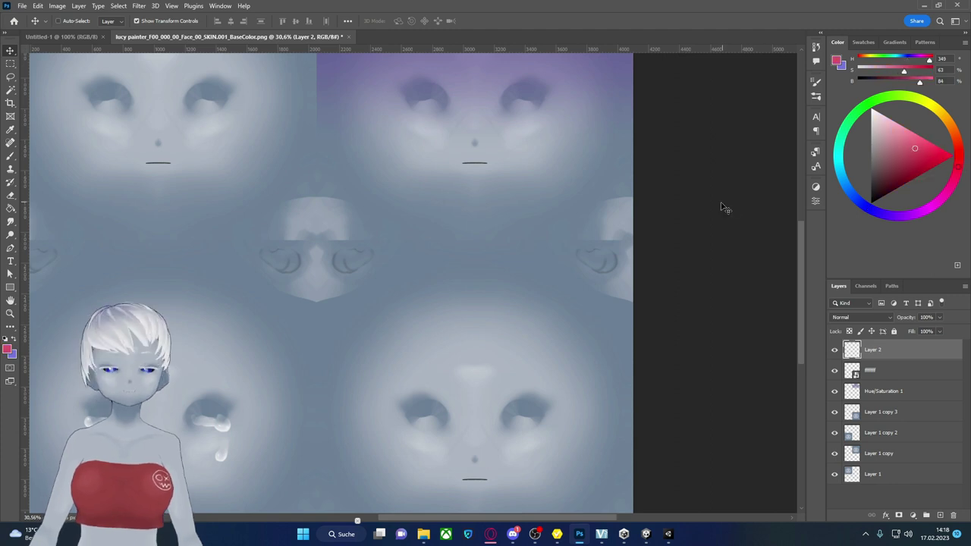
key("b")
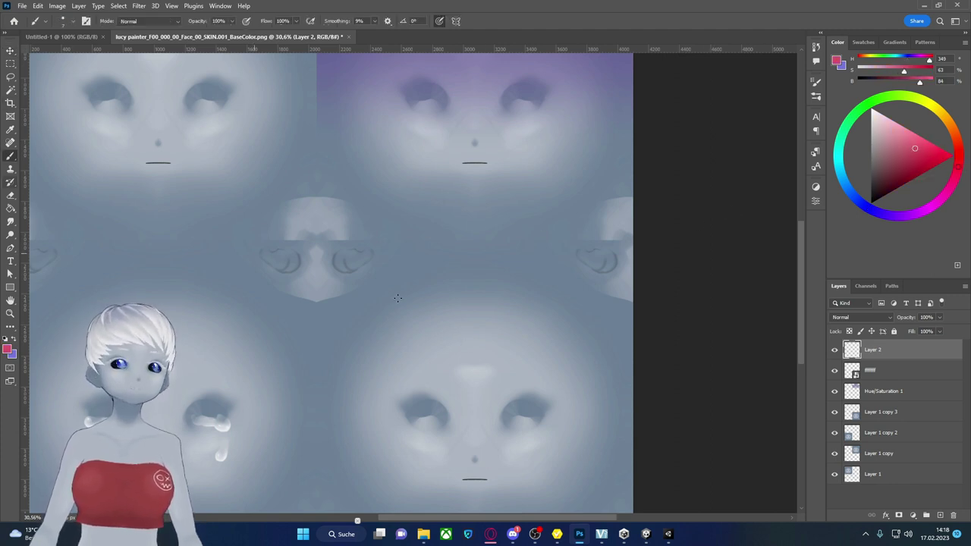
scroll(489, 364, "down", 3)
right_click(478, 341)
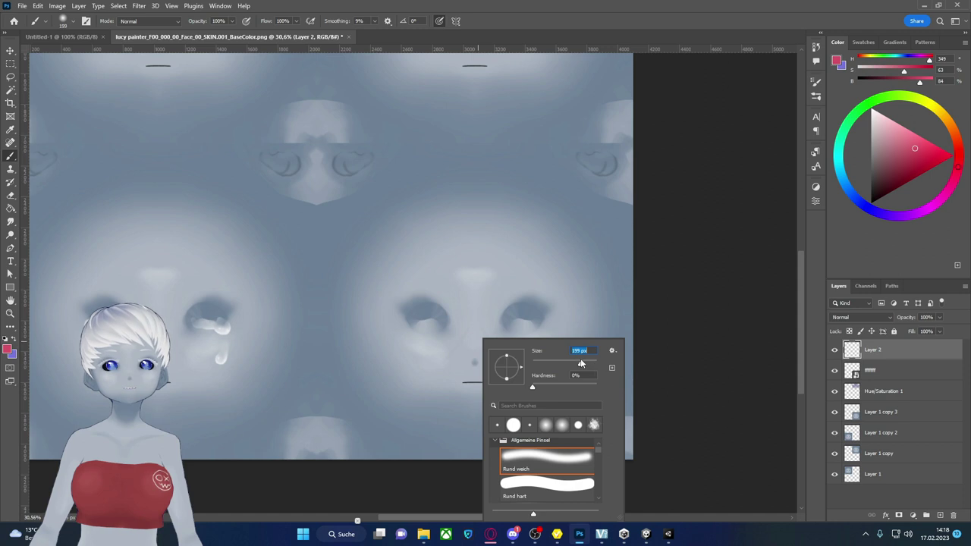
left_click(691, 297)
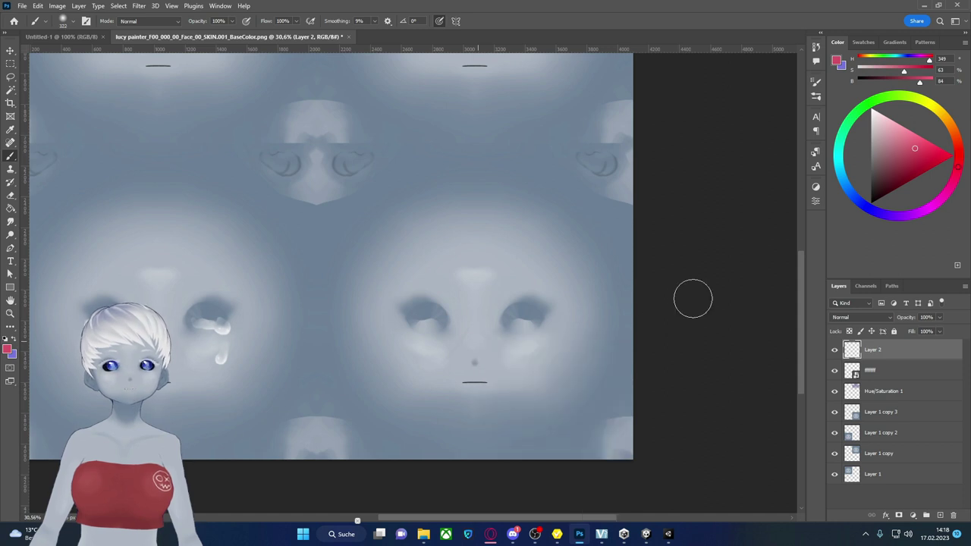
left_click(232, 23)
left_click(216, 36)
left_click(411, 342)
- Paint a pink blush across the cheeks and lower Layer 2's opacity to 68%
left_click_drag(411, 345, 516, 351)
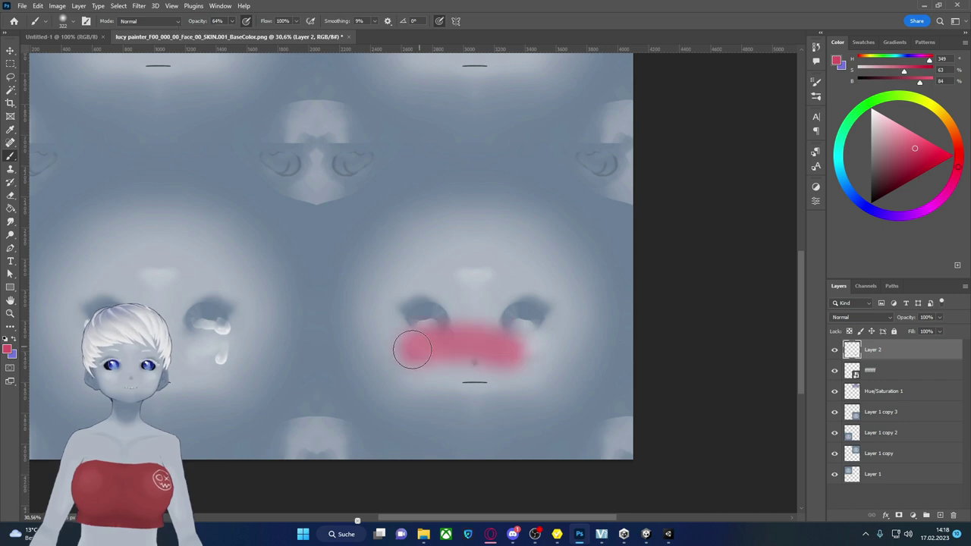
key("ctrl+z")
left_click_drag(413, 345, 535, 347)
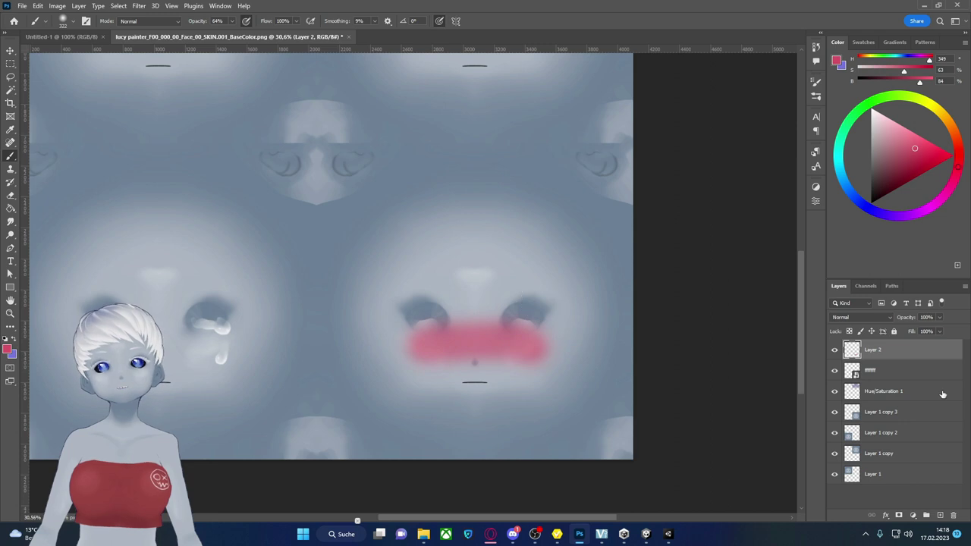
left_click(940, 318)
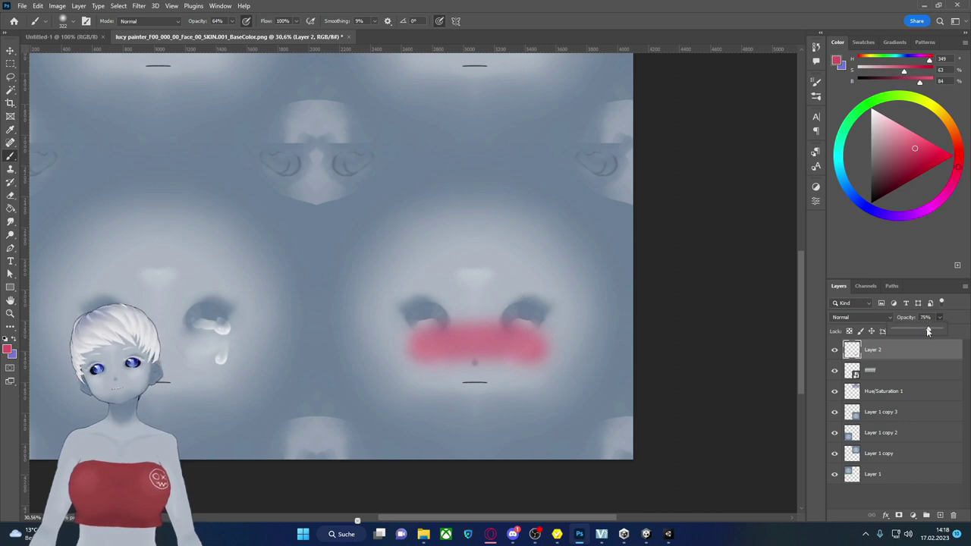
left_click_drag(943, 331, 925, 332)
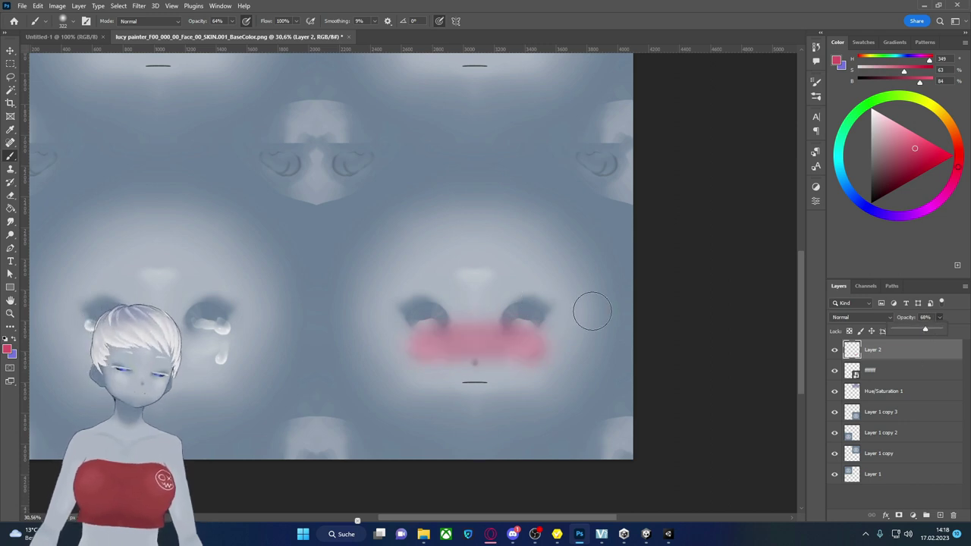
scroll(590, 310, "down", 5, "alt")
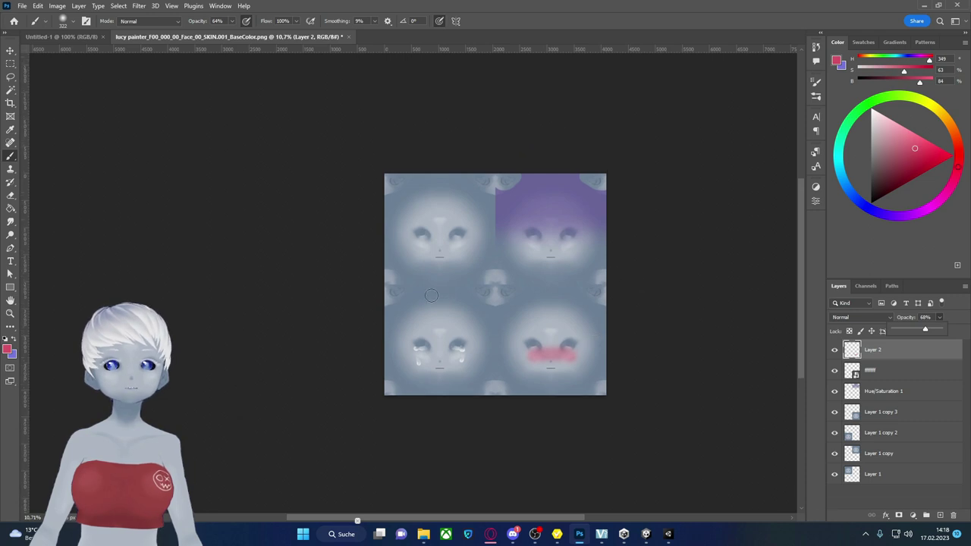
- Quick Export the face texture as PNG into Downloads, renaming the file to zzzzz_BaseColor.png
left_click(22, 5)
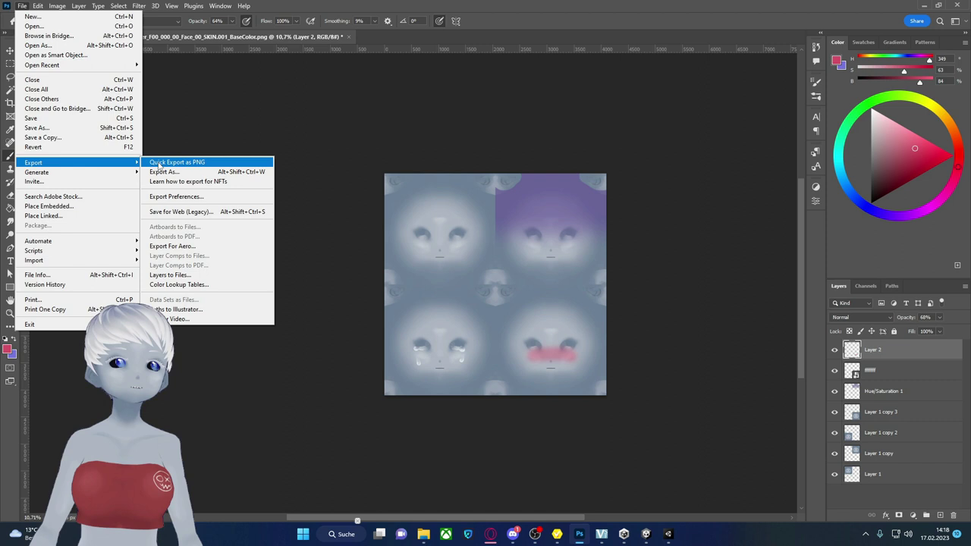
left_click(158, 161)
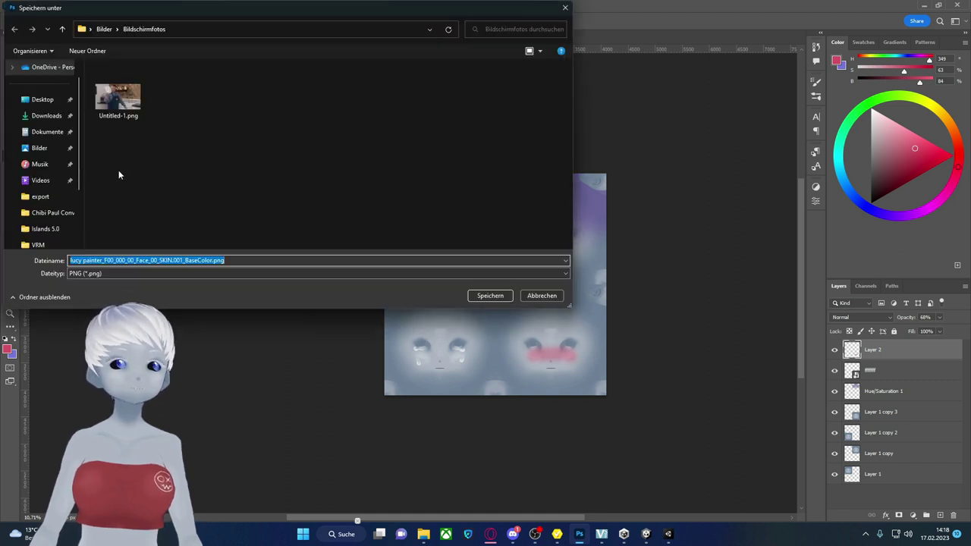
left_click(46, 116)
left_click(167, 260)
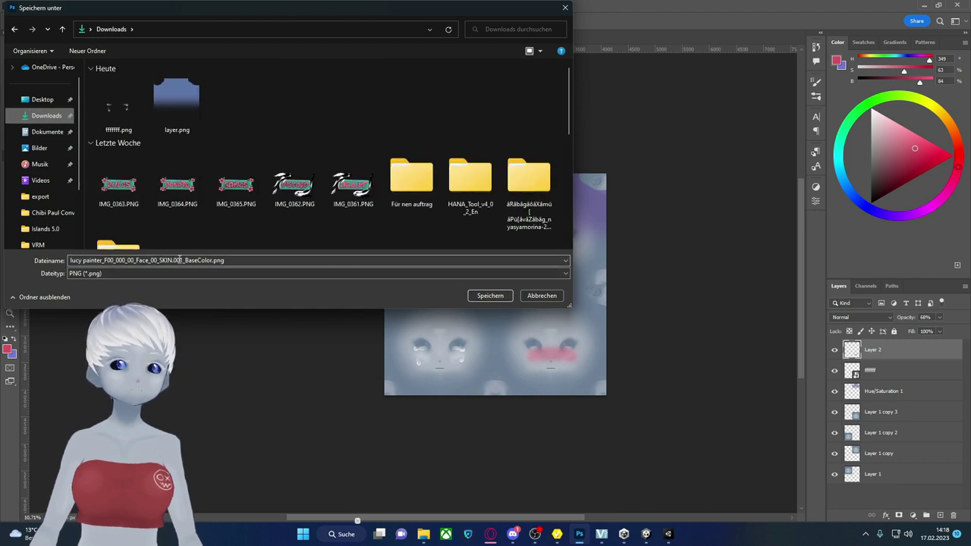
left_click(179, 259)
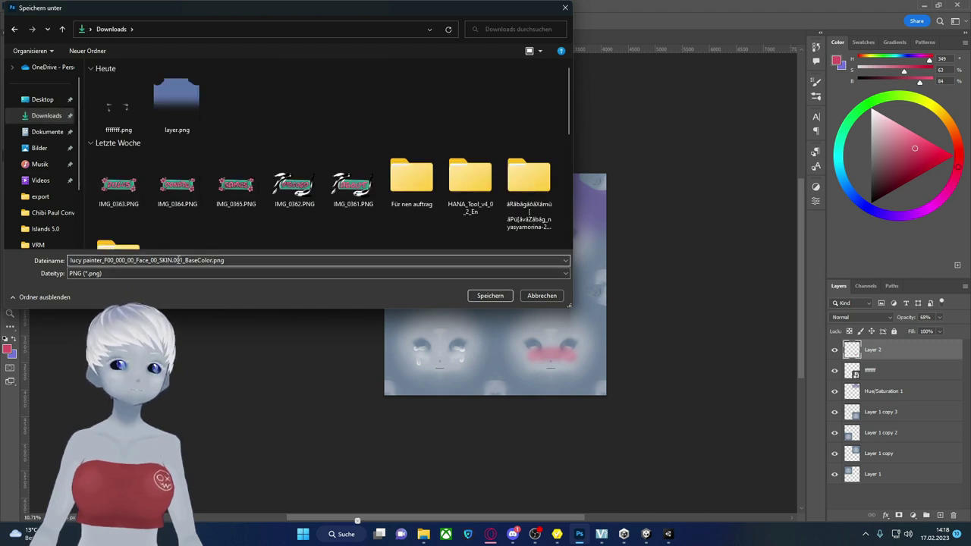
left_click_drag(182, 261, 54, 265)
key("BackSpace")
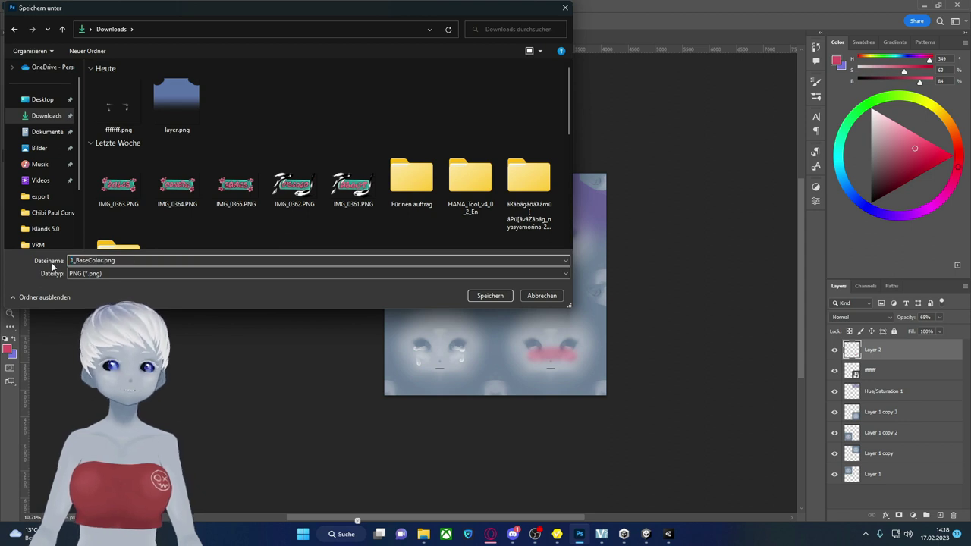
type("zzzzzz")
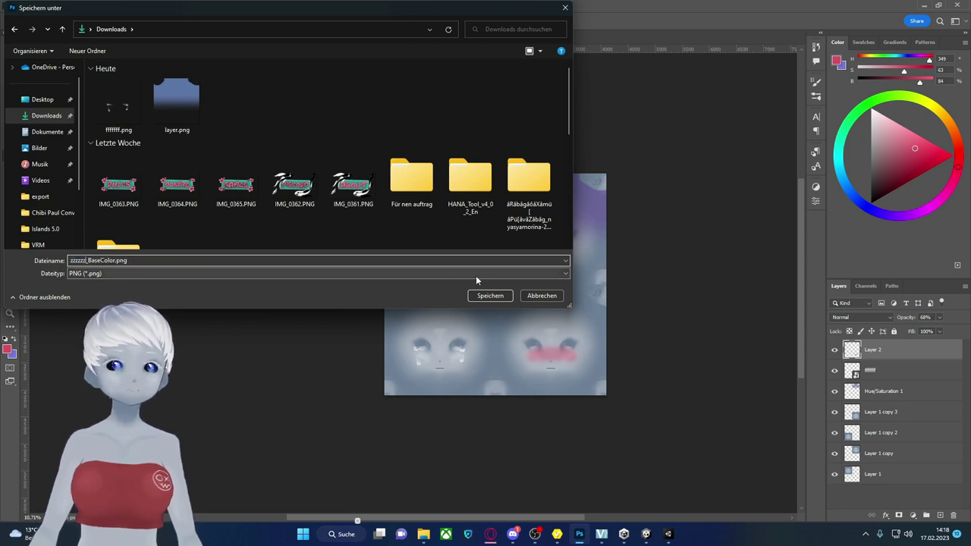
left_click(490, 295)
- Close the Lucy4.Textures Explorer window and import zzzzz_BaseColor.png from Downloads into Lucy4.Textures
key("alt+Tab")
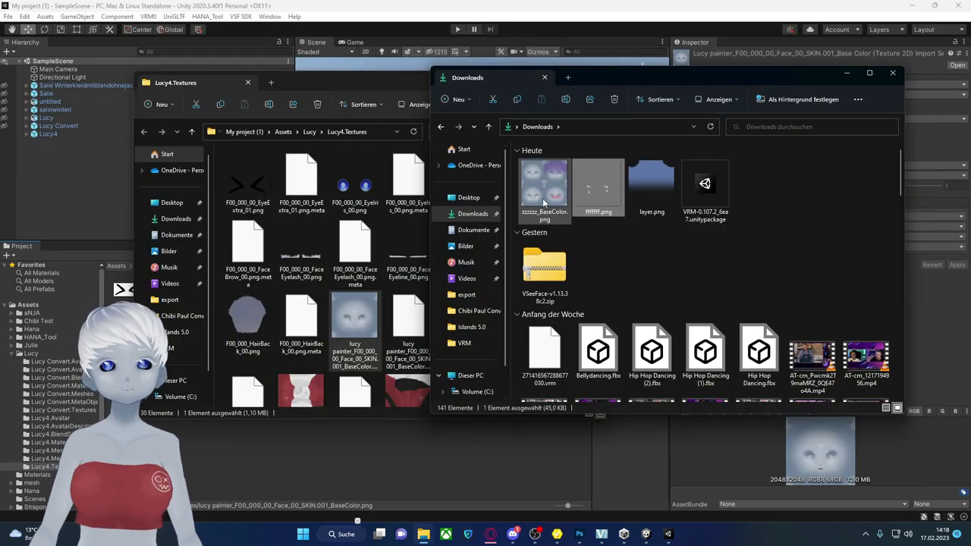
left_click(380, 91)
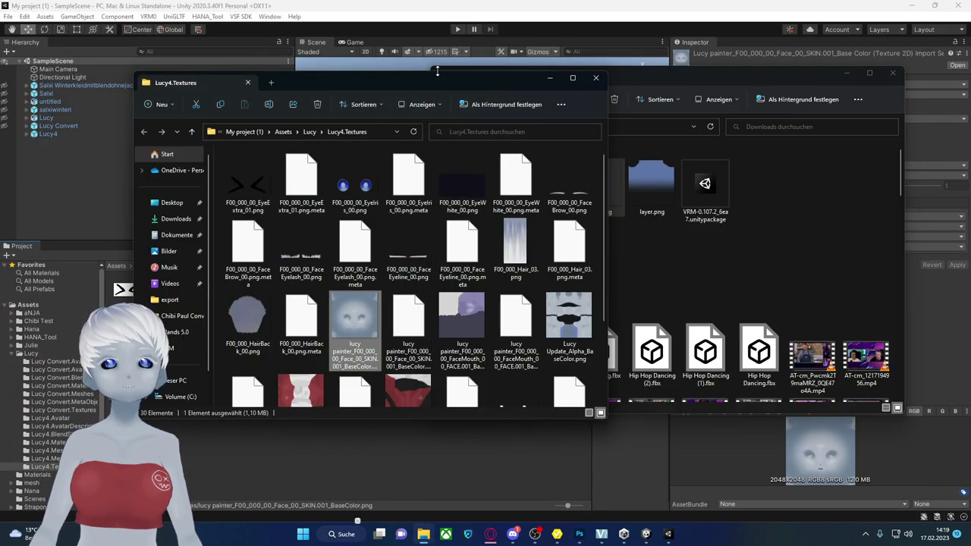
key("ctrl+w")
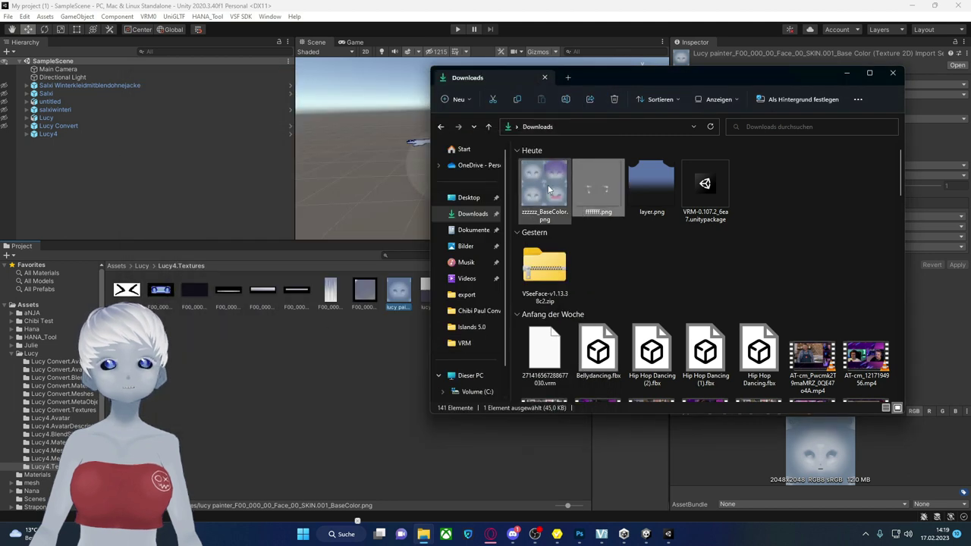
left_click(534, 199)
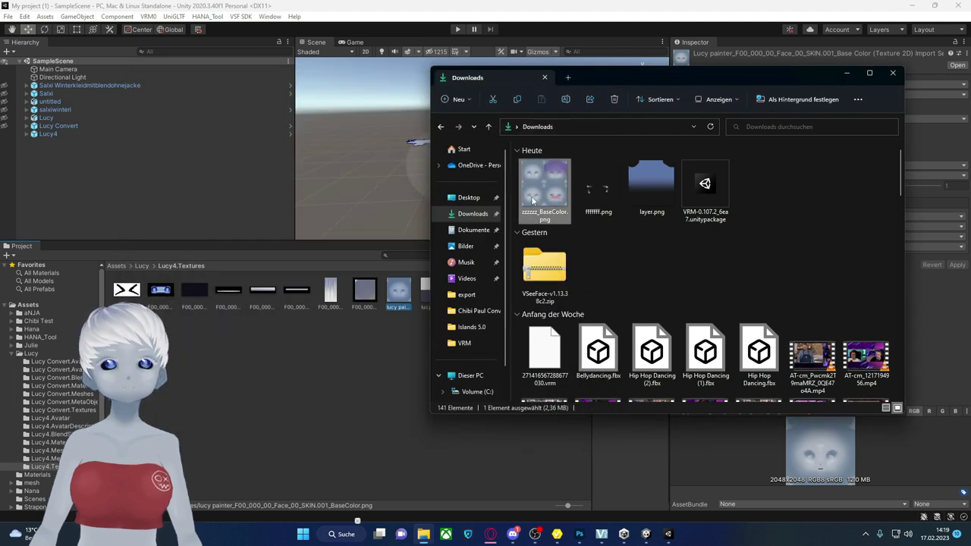
left_click(293, 419)
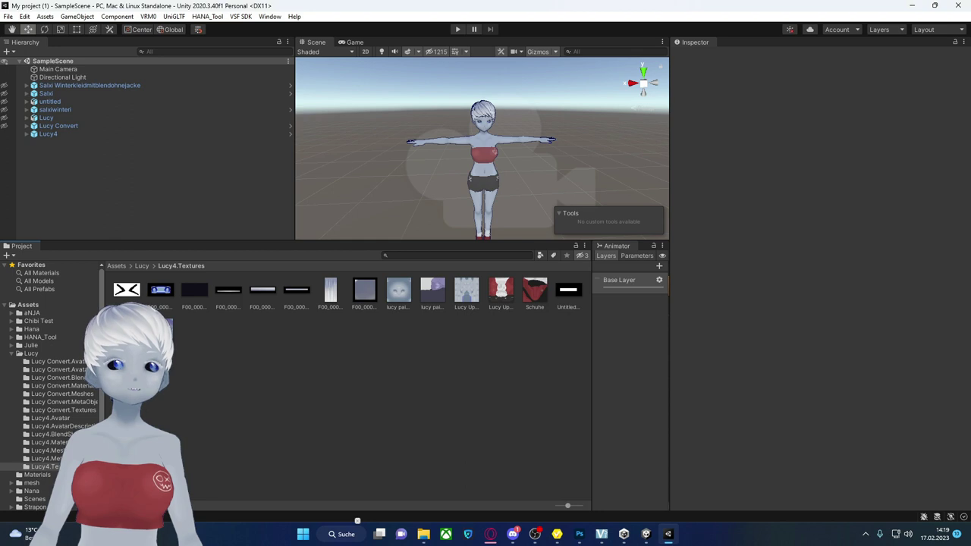
- Select the face mesh Body.001.baked.002 and expand its New Material 1 settings
left_click(485, 135)
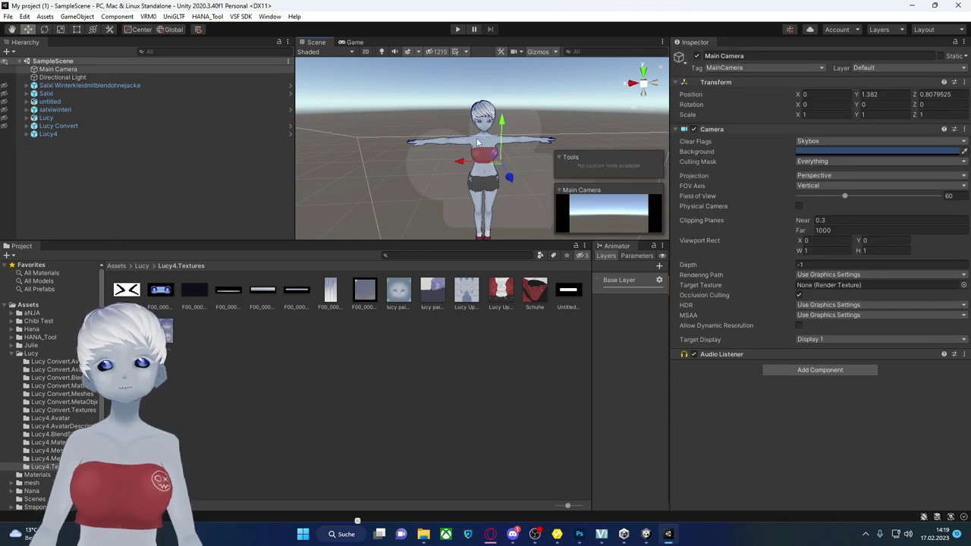
left_click(480, 143)
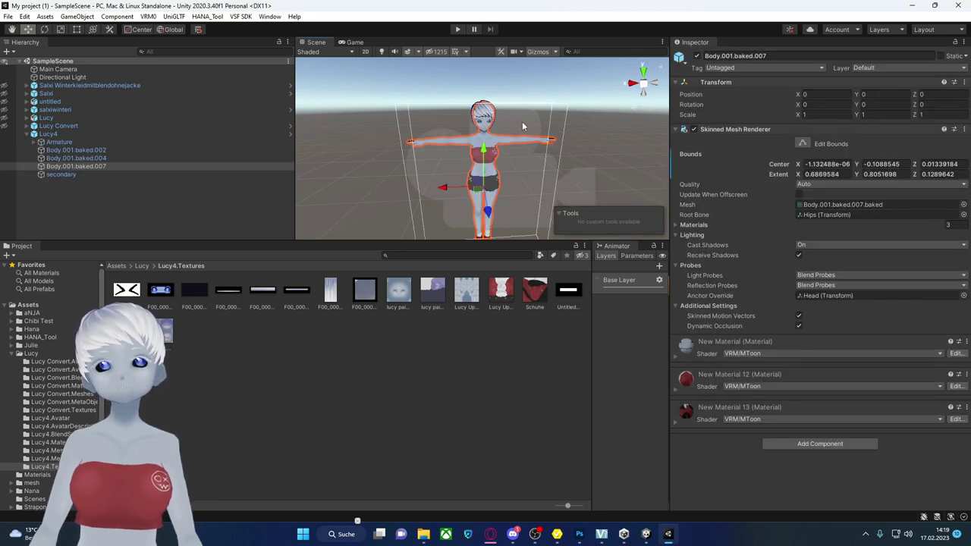
left_click(521, 127)
left_click(488, 125)
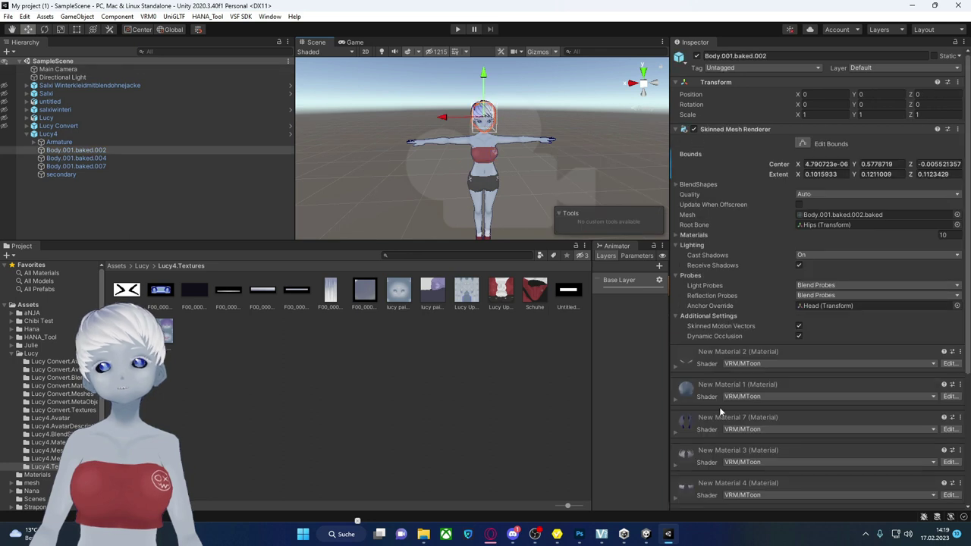
left_click(675, 399)
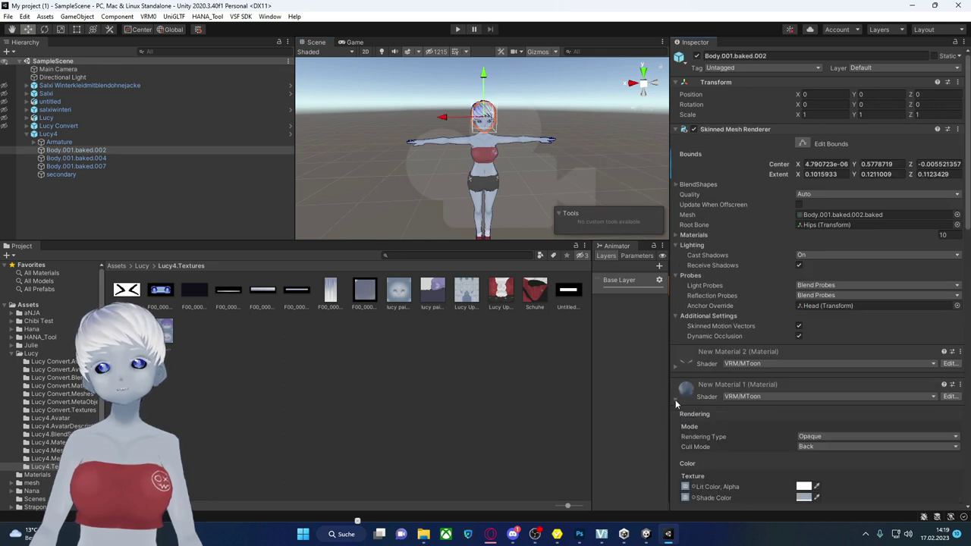
scroll(699, 473, "down", 5)
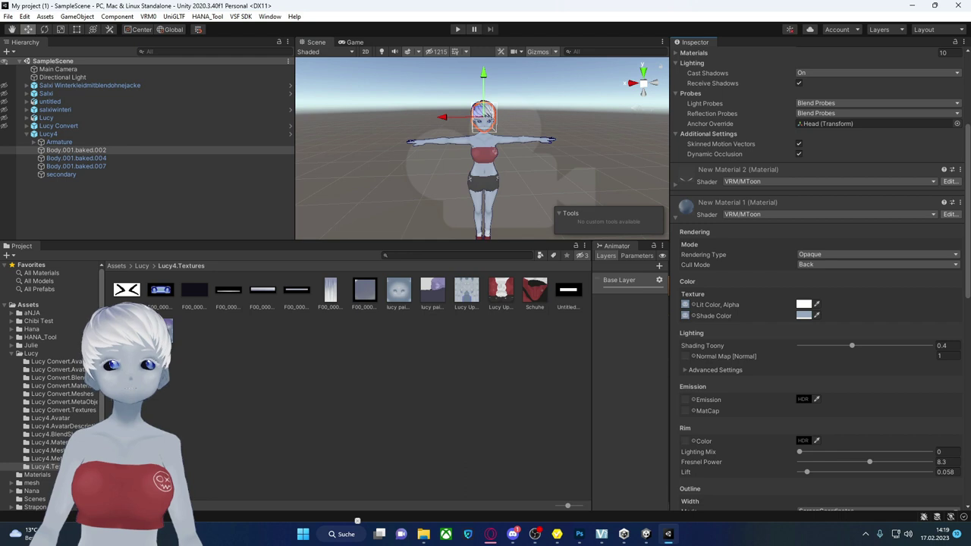
left_click_drag(241, 316, 686, 319)
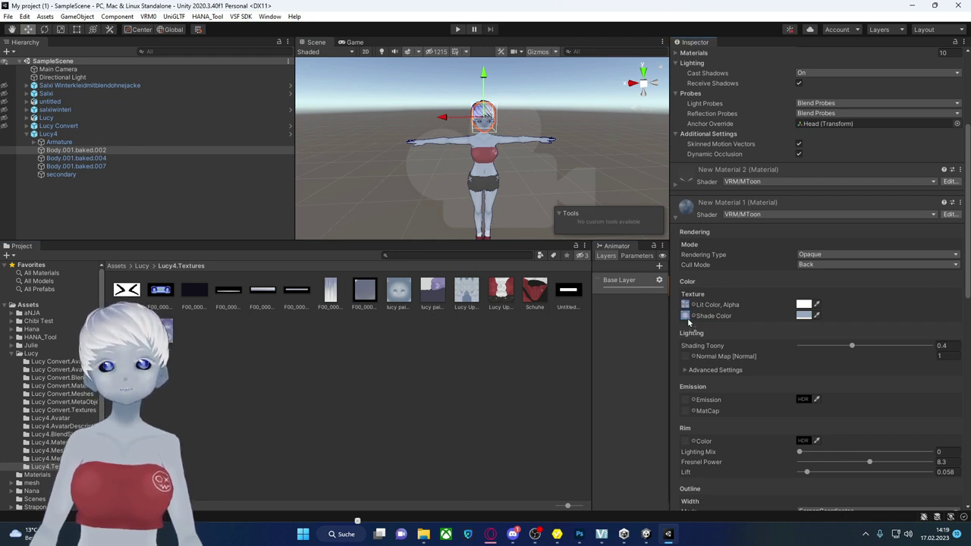
- Set the face material's UV Tiling X and Y to 0.5 each
left_click_drag(486, 174, 496, 159, "alt")
scroll(496, 159, "up", 2)
scroll(495, 151, "up", 3)
scroll(493, 144, "up", 3)
scroll(490, 139, "up", 2)
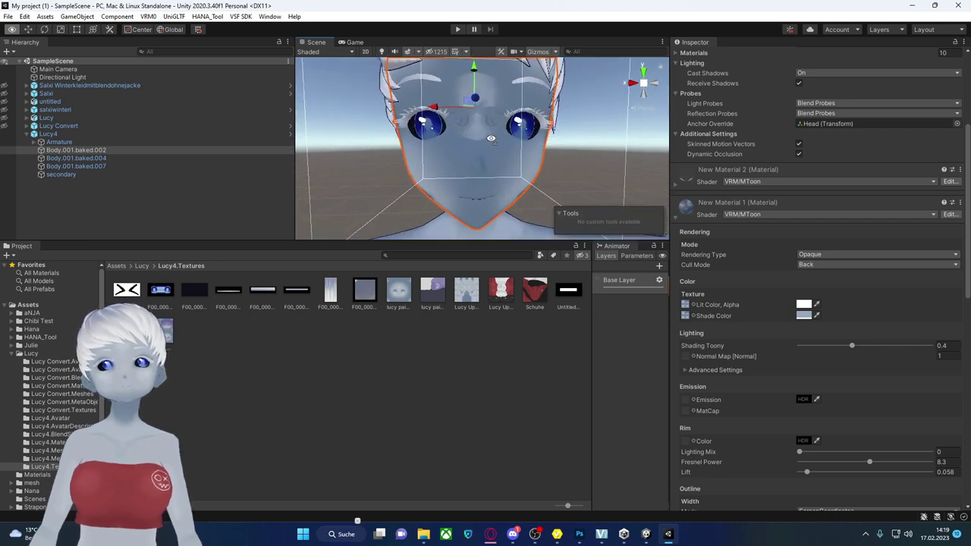
scroll(491, 138, "down", 2)
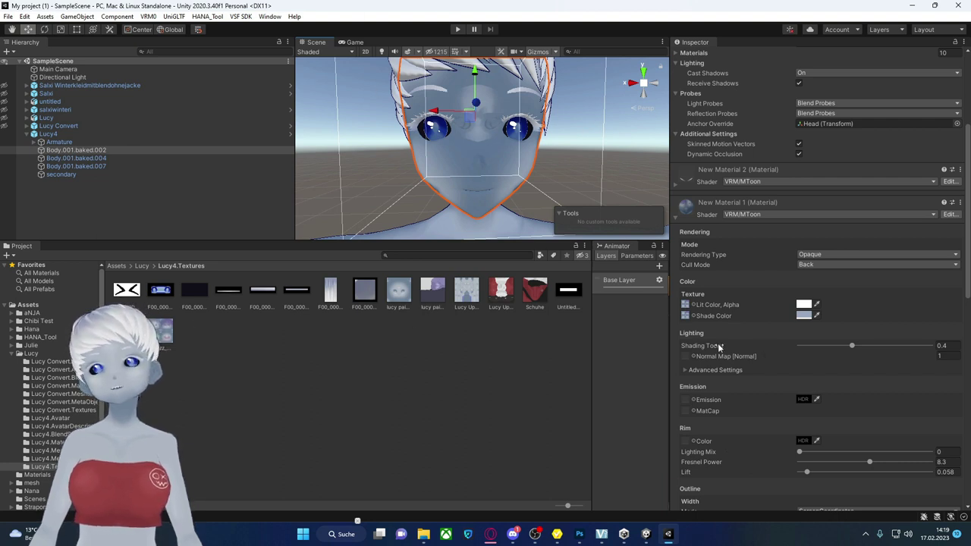
scroll(705, 364, "down", 4)
scroll(702, 371, "down", 3)
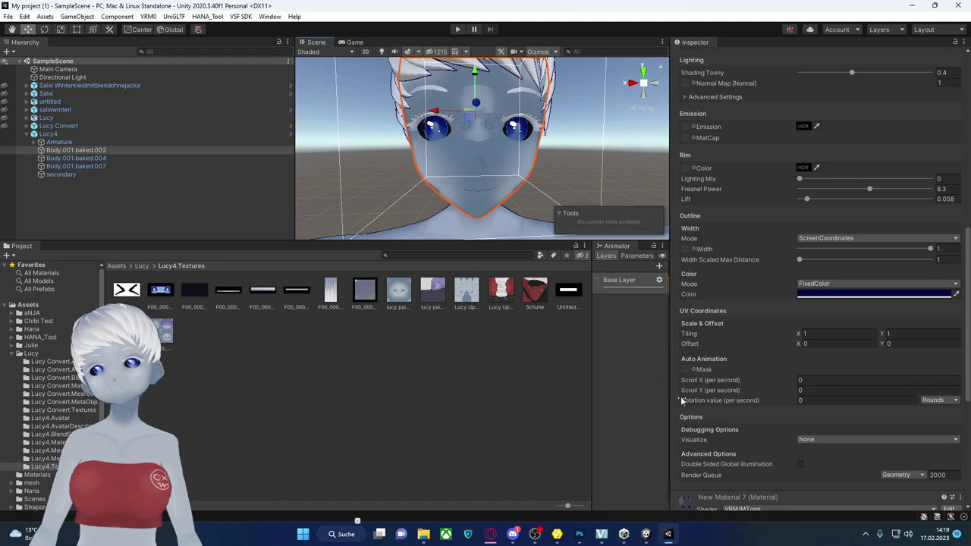
scroll(680, 398, "down", 3)
scroll(681, 400, "up", 2)
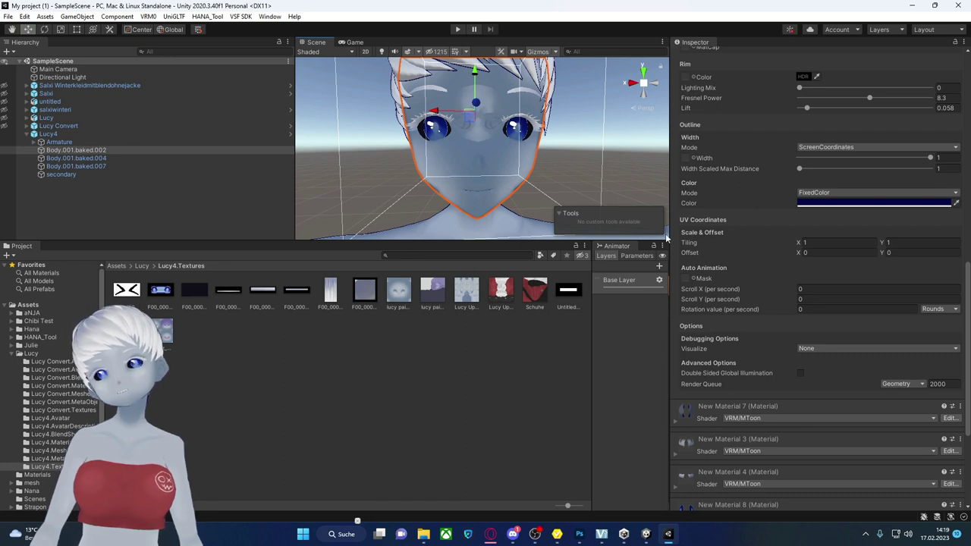
left_click(825, 243)
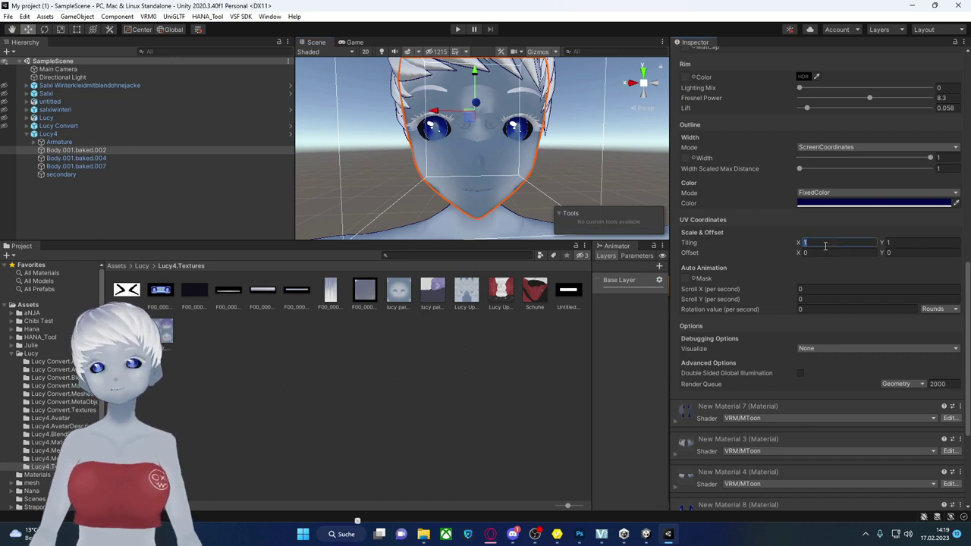
type("0.5")
left_click(897, 242)
type("0.5")
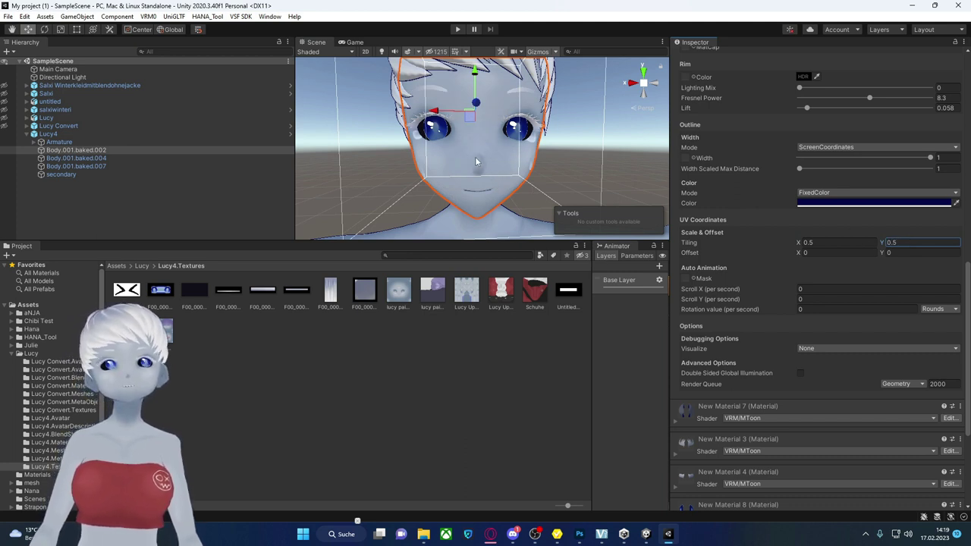
mouse_move(625, 536)
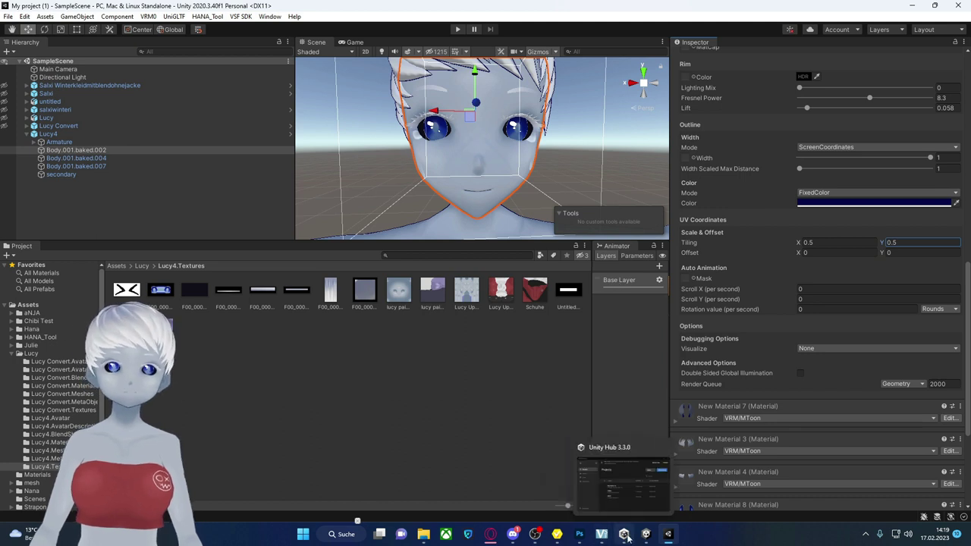
left_click(578, 534)
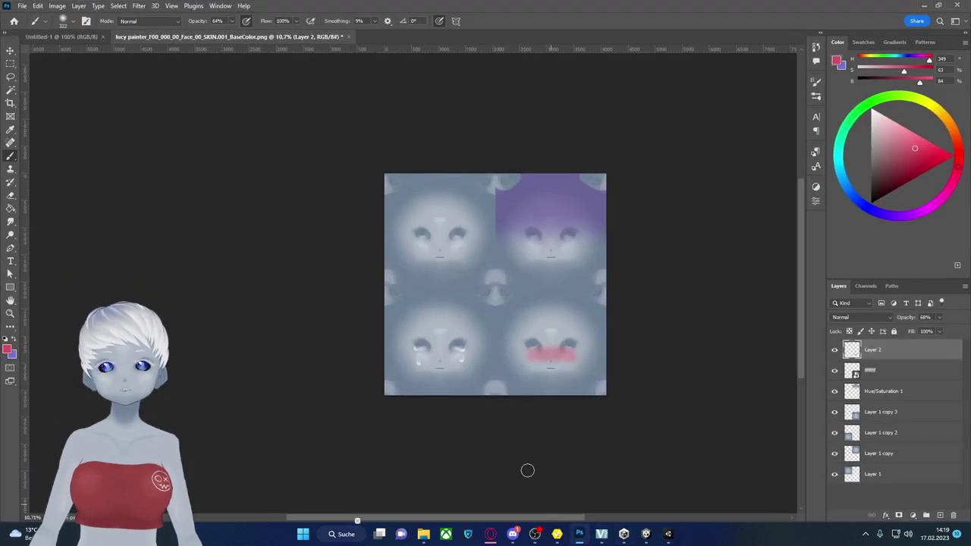
- With Layer 2 active, Quick Export as PNG over zzzzzz_BaseColor.png in Downloads, confirming the overwrite
left_click(876, 375)
key("v")
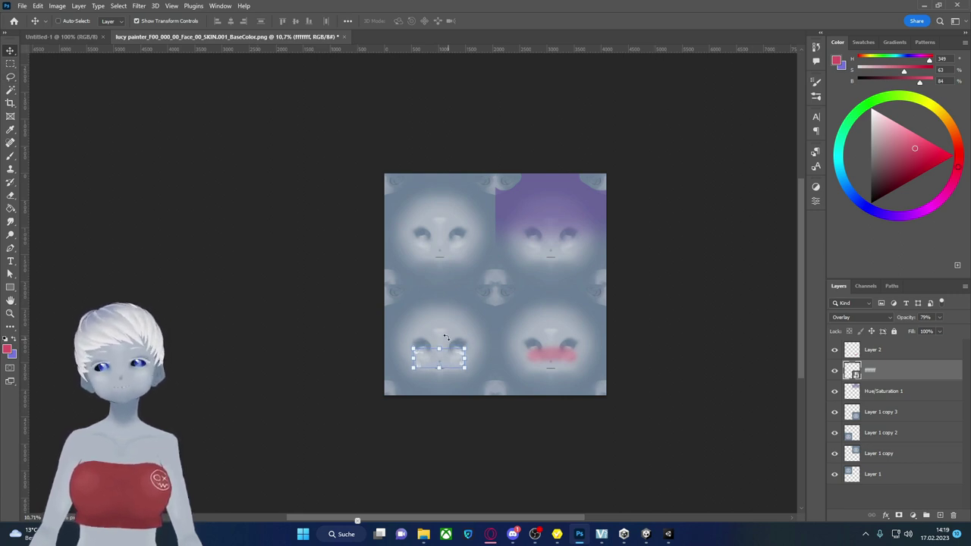
key("alt+bracketright")
left_click(22, 6)
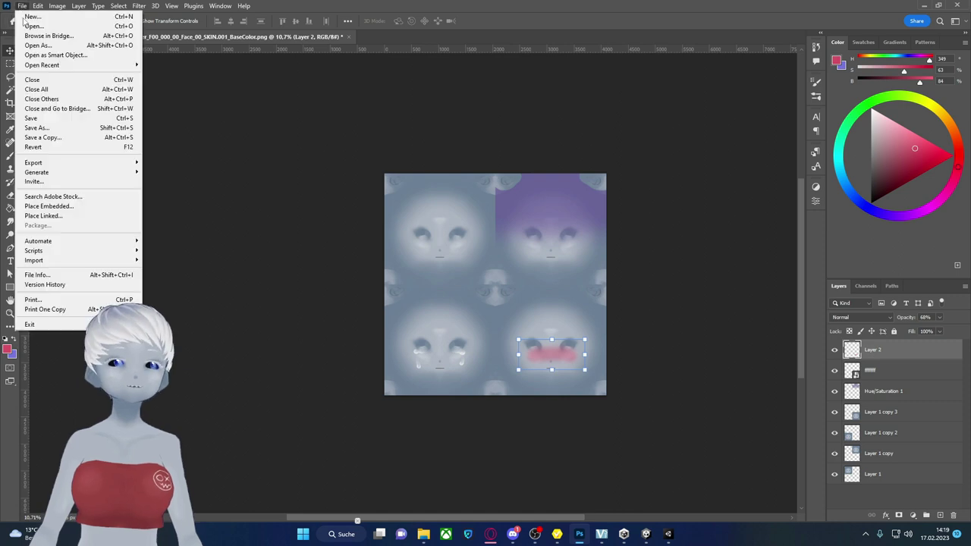
mouse_move(65, 162)
left_click(156, 163)
left_click(118, 105)
left_click(490, 295)
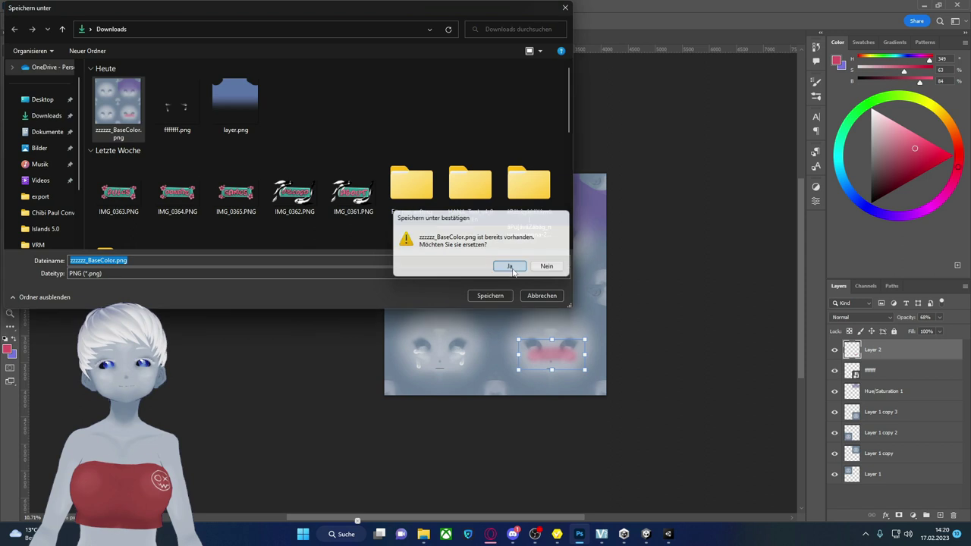
left_click(512, 266)
left_click(917, 5)
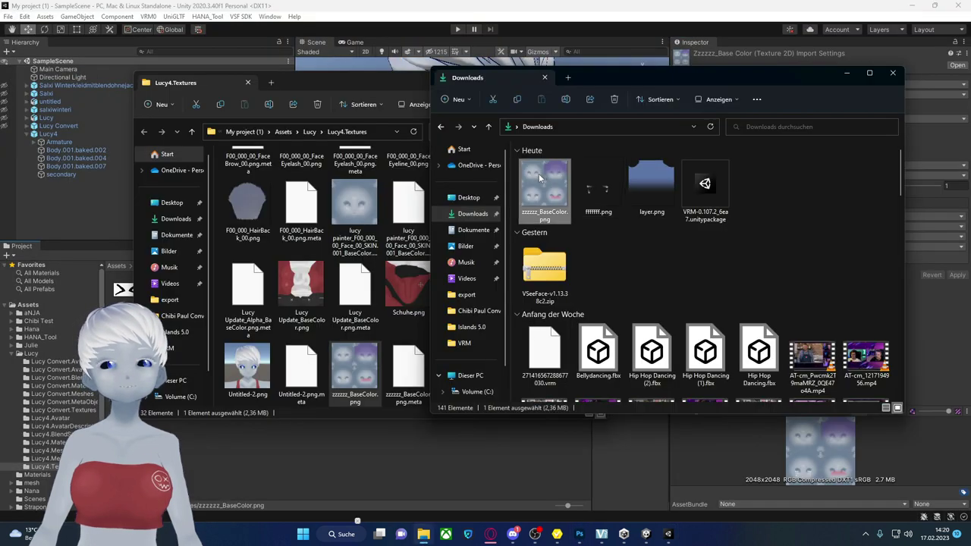
- Copy zzzzzz_BaseColor.png and the lucy painter face texture into Lucy4.Textures, replacing the existing files
left_click_drag(539, 177, 326, 251)
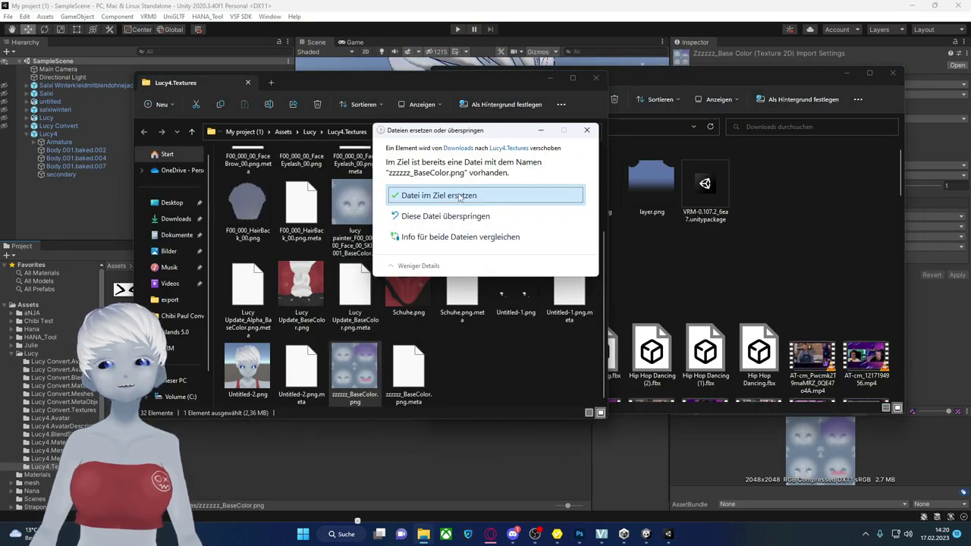
left_click(460, 197)
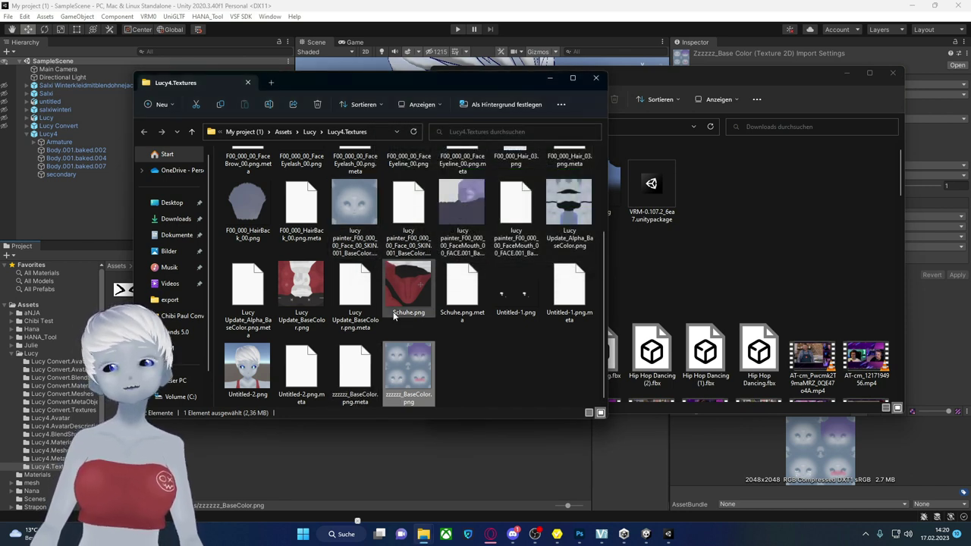
left_click(458, 460)
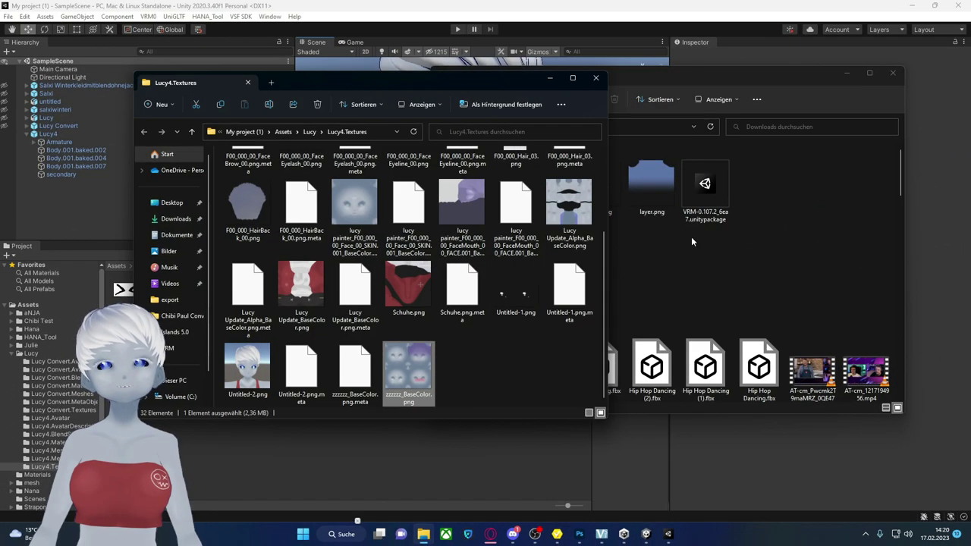
left_click(691, 237)
left_click_drag(548, 175, 383, 271)
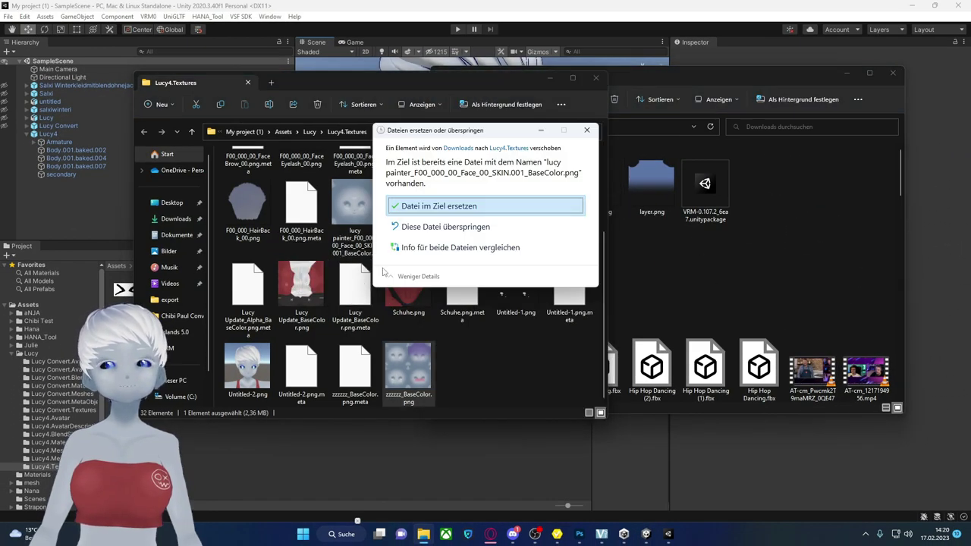
left_click(438, 206)
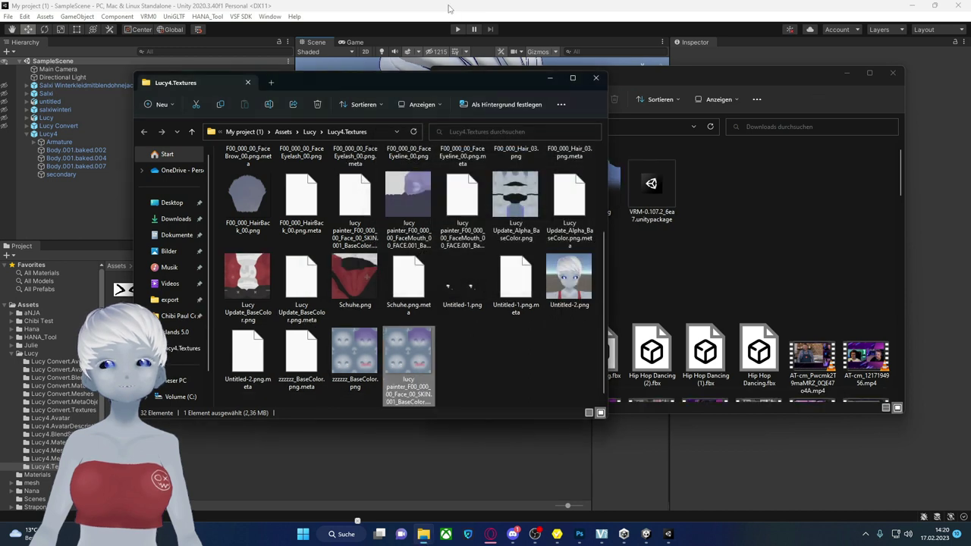
scroll(407, 147, "up", 2)
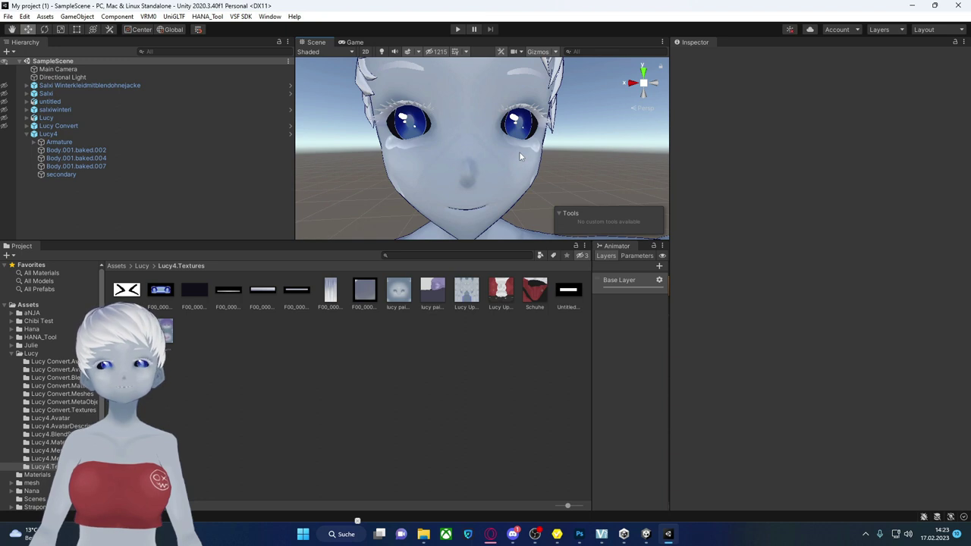
- Select the Lucy4 face mesh, set its material's UV Offset Y to 0.5, then clear the selection
left_click(447, 165)
scroll(832, 325, "down", 5)
scroll(830, 323, "down", 5)
scroll(830, 323, "down", 2)
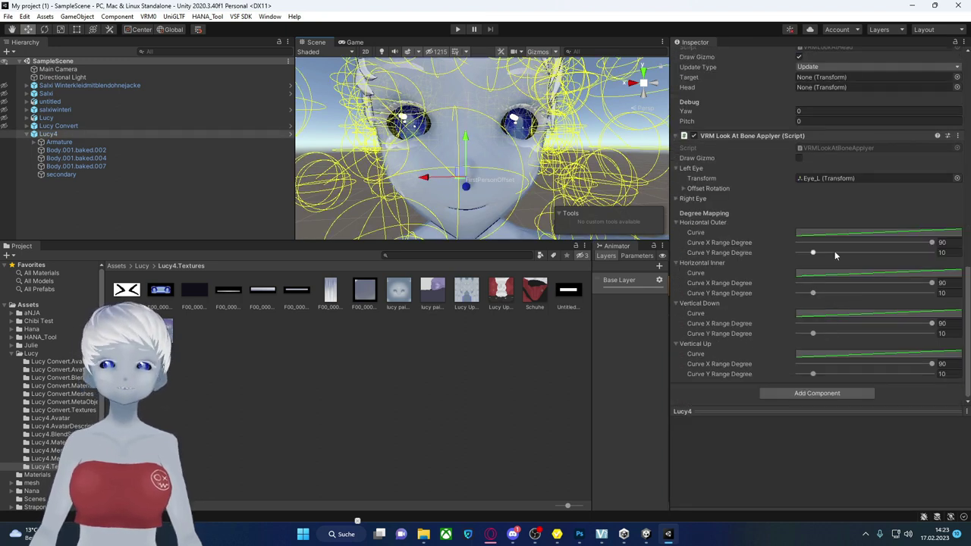
scroll(827, 239, "up", 5)
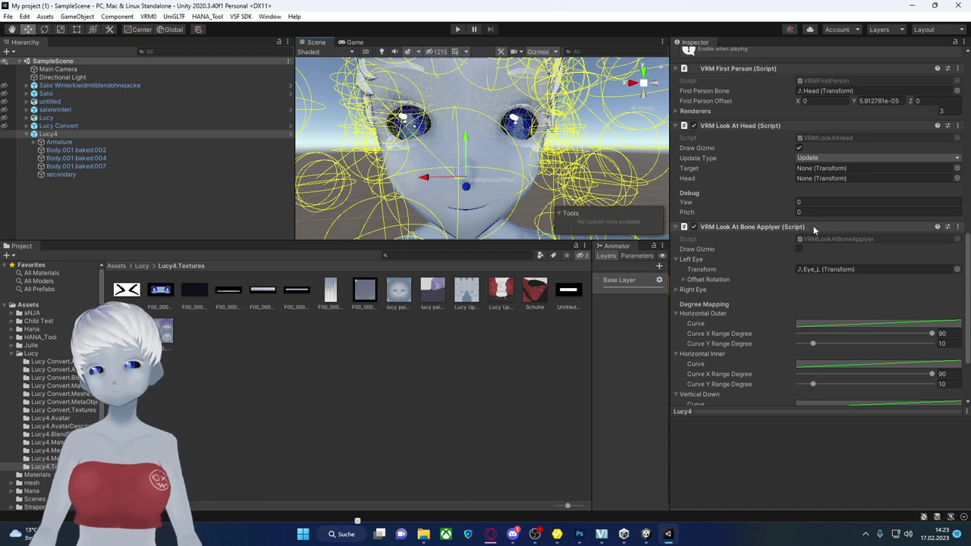
left_click(503, 179)
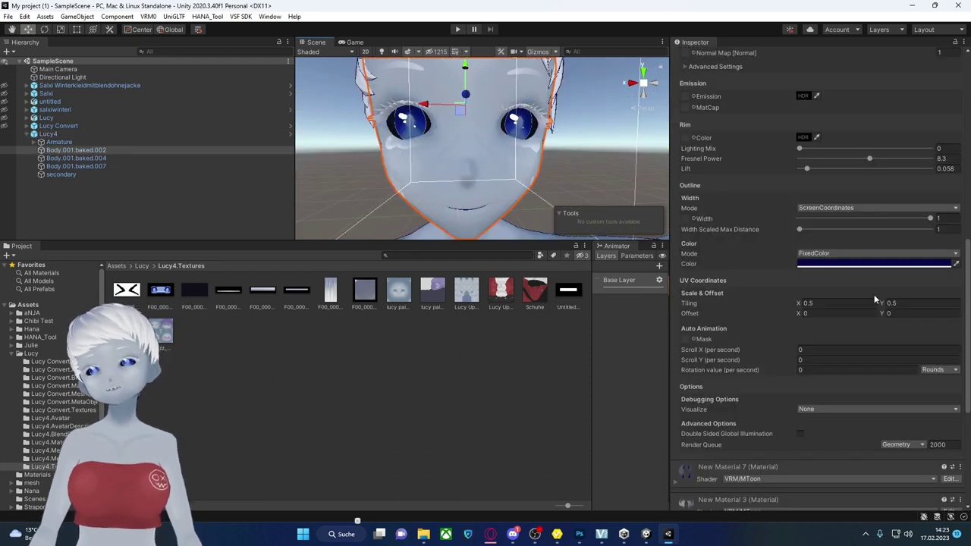
scroll(874, 294, "down", 3)
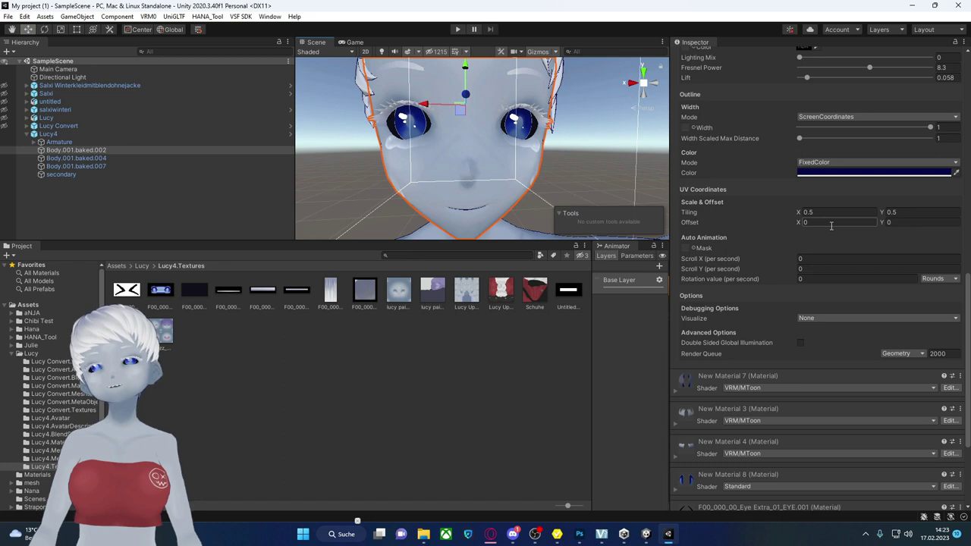
left_click(896, 225)
type("0.5")
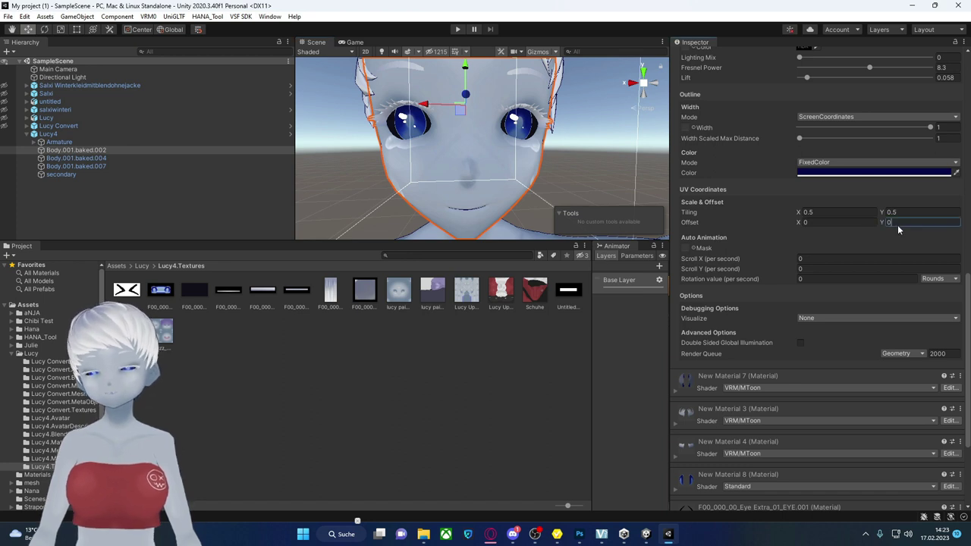
scroll(485, 151, "down", 5)
scroll(501, 160, "up", 3)
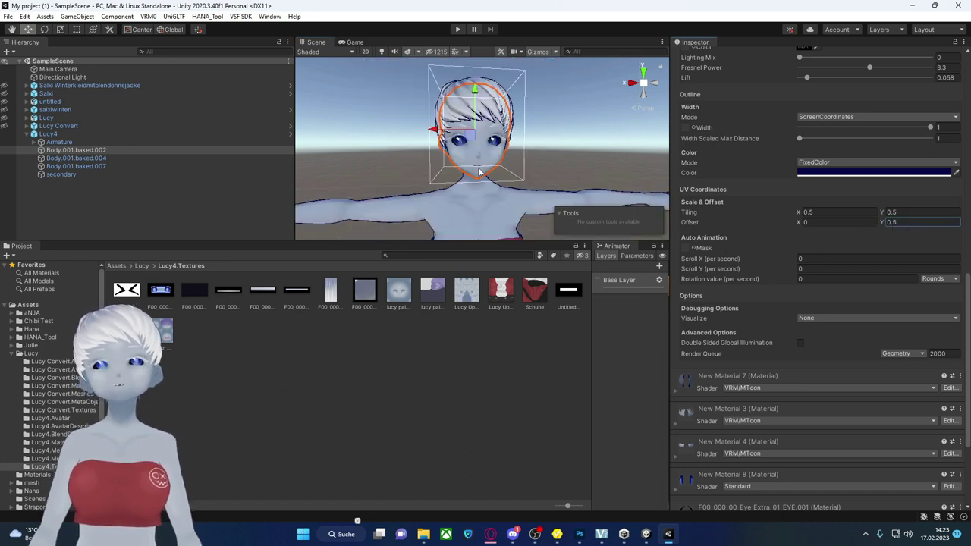
left_click(539, 141)
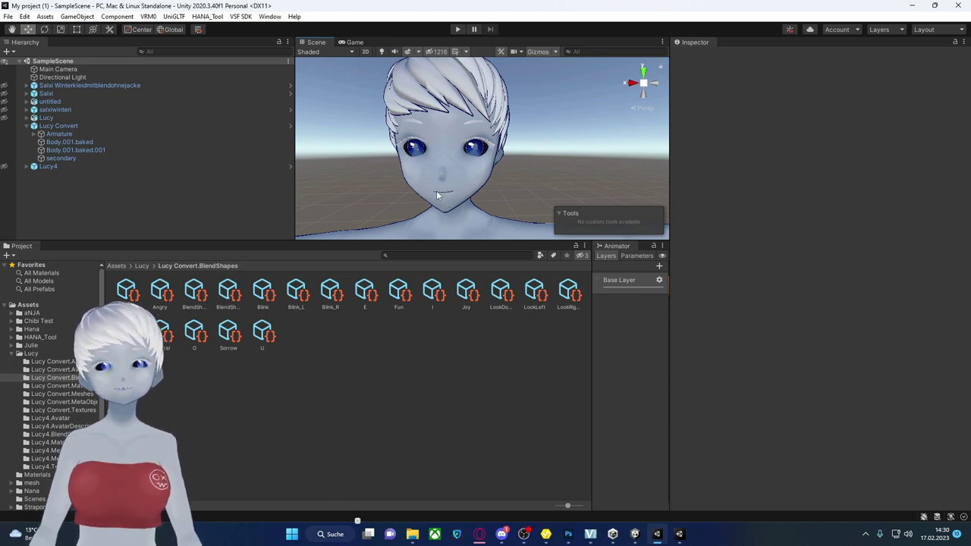
- Open Lucy Convert's Blend Shape Avatar from VRM Blend Shape Proxy and show Sorrow's Material List
left_click(466, 173)
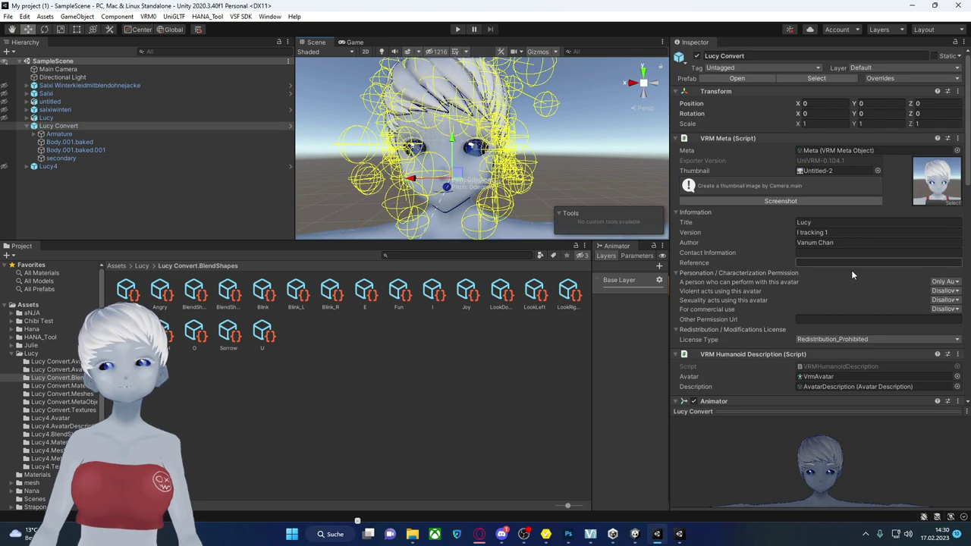
scroll(819, 340, "down", 2)
scroll(827, 304, "down", 5)
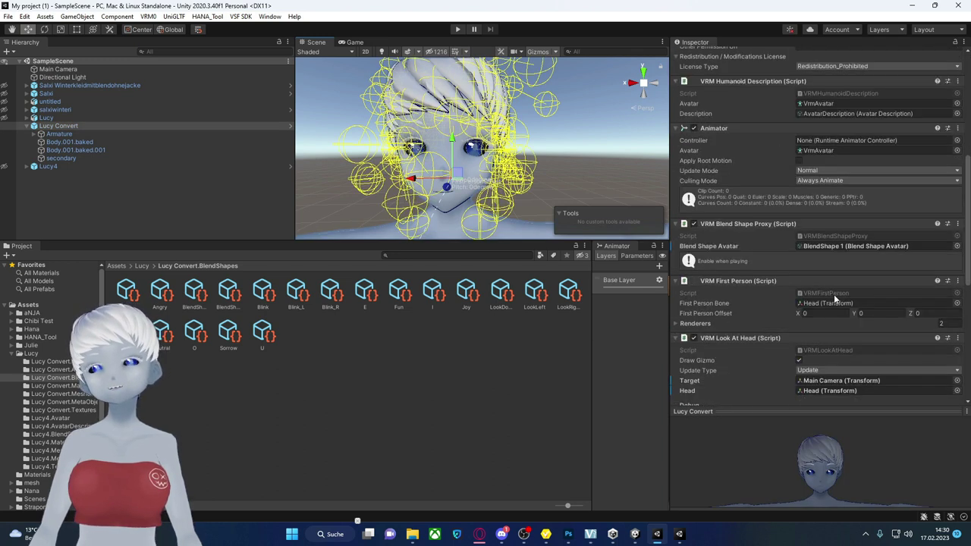
left_click(830, 249)
double_click(829, 249)
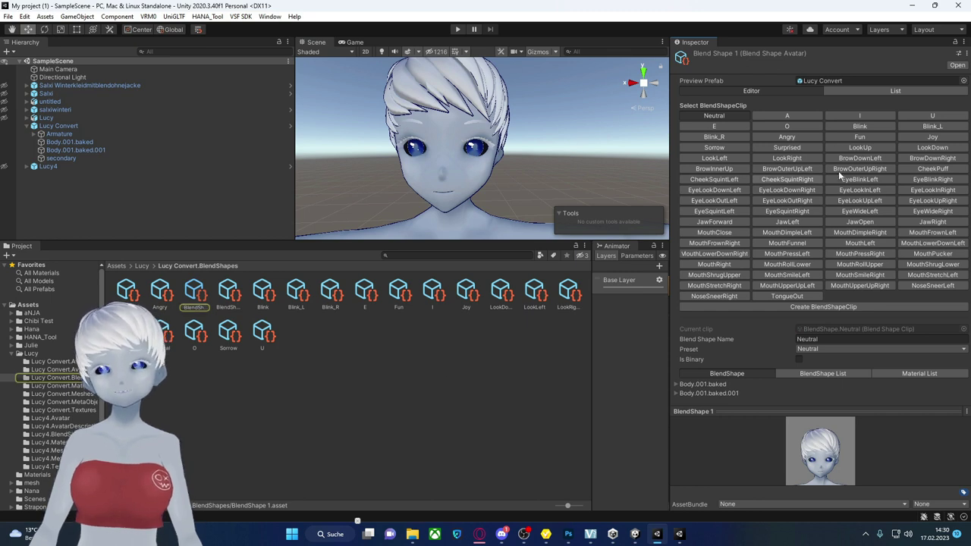
left_click(712, 147)
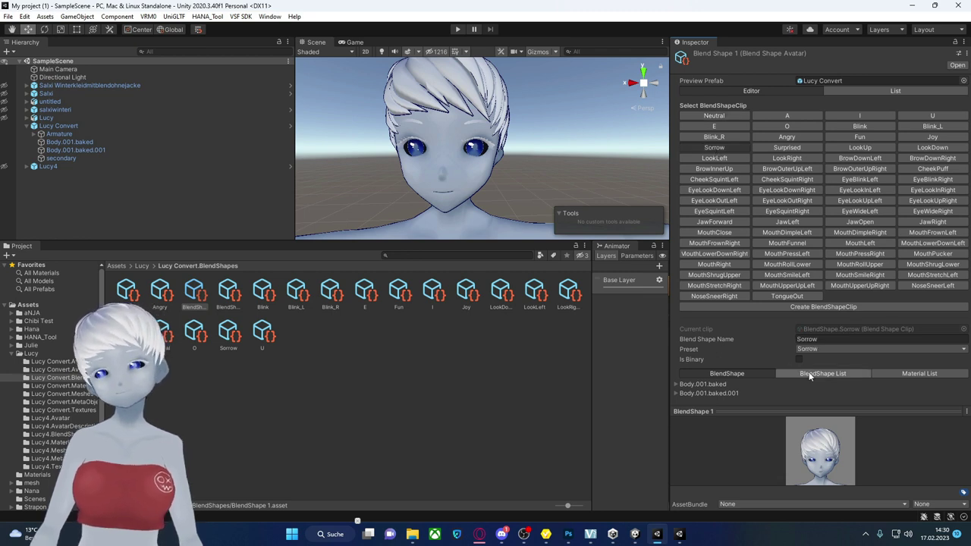
left_click(934, 373)
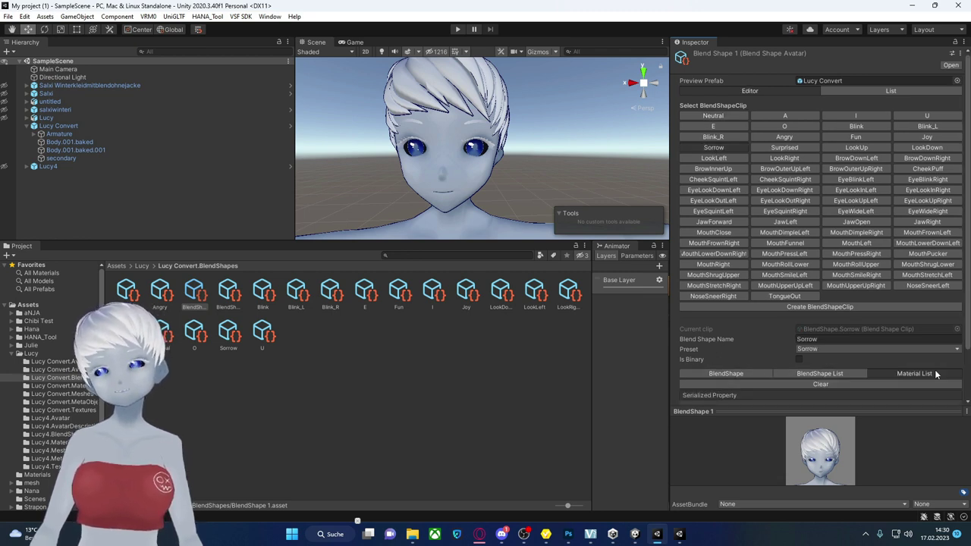
scroll(789, 347, "down", 2)
- Add a Kopf _MainTex_ST entry to the Sorrow clip with Tiling 0.5 × 0.5
left_click(936, 398)
left_click(751, 353)
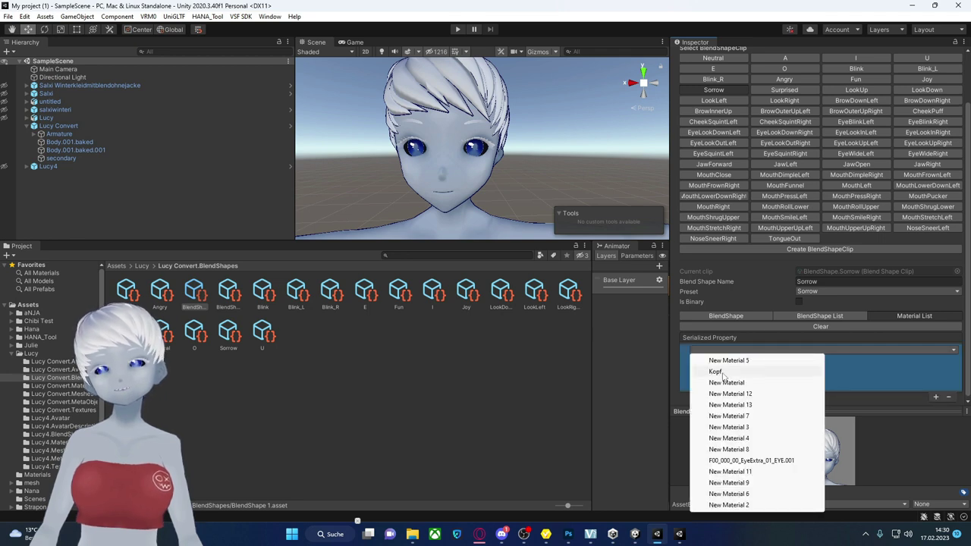
left_click(716, 372)
left_click(716, 369)
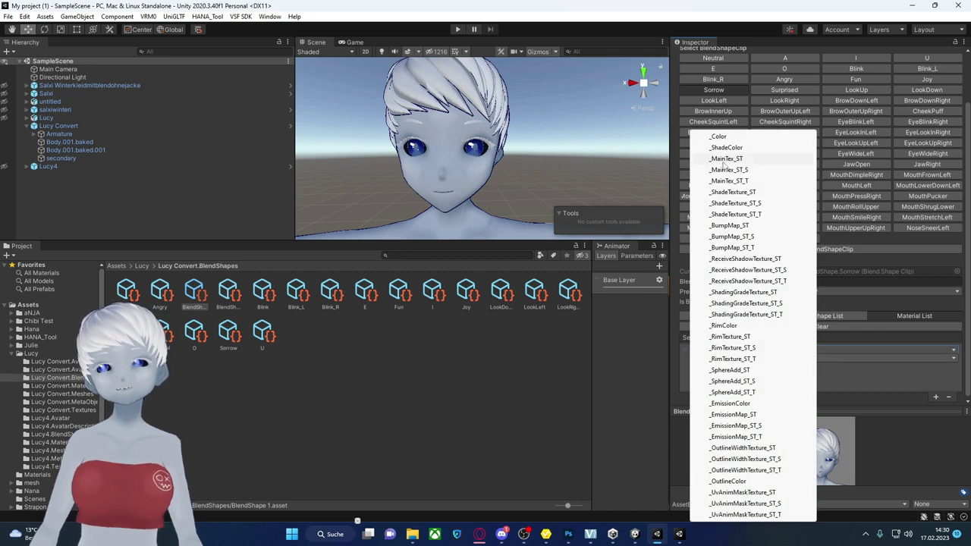
left_click(750, 160)
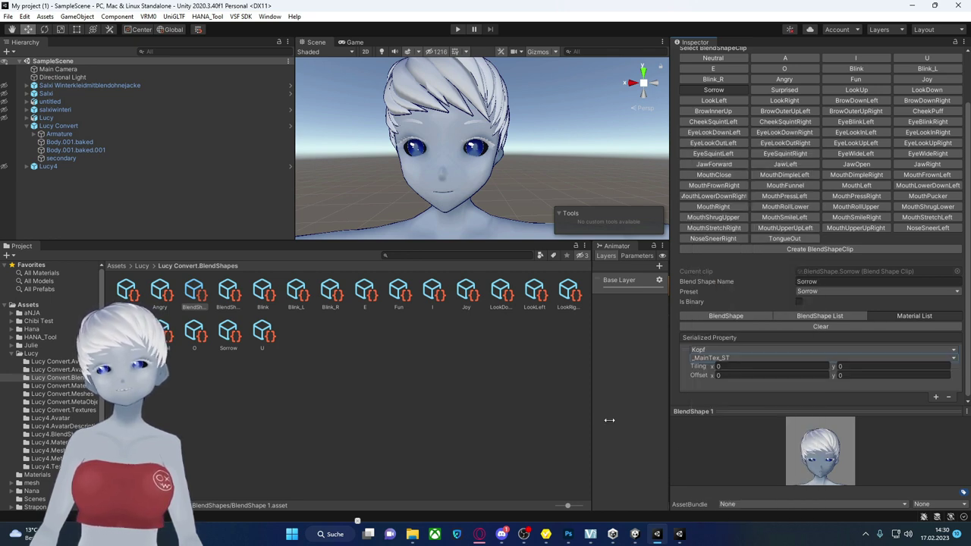
left_click(728, 367)
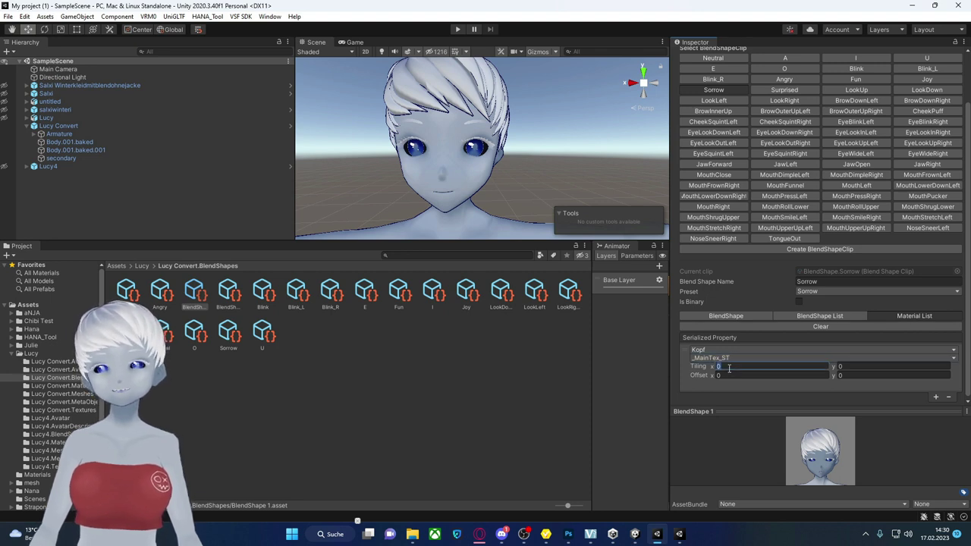
type("0.5")
left_click(844, 367)
type("5")
left_click(819, 376)
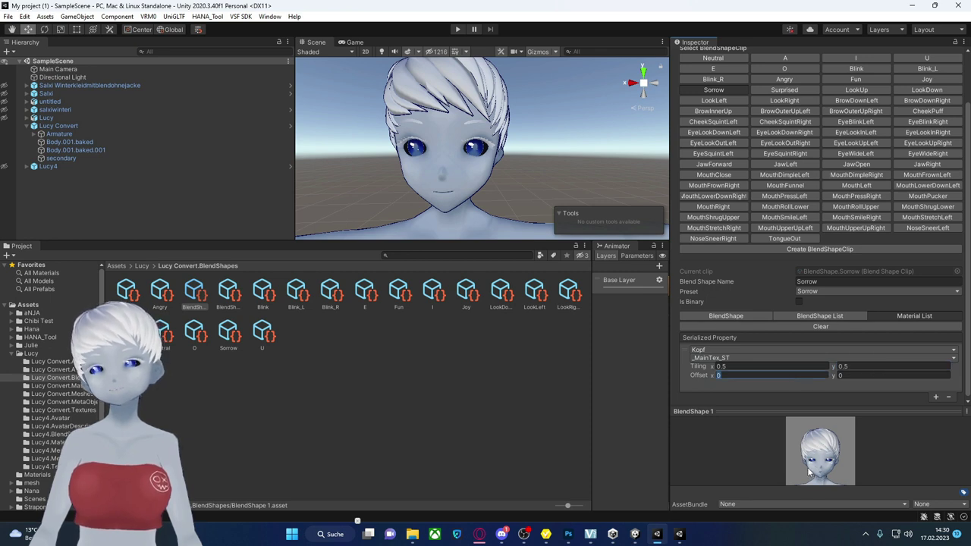
mouse_move(781, 414)
left_mouse_down()
mouse_move(778, 313)
mouse_move(779, 405)
left_mouse_up()
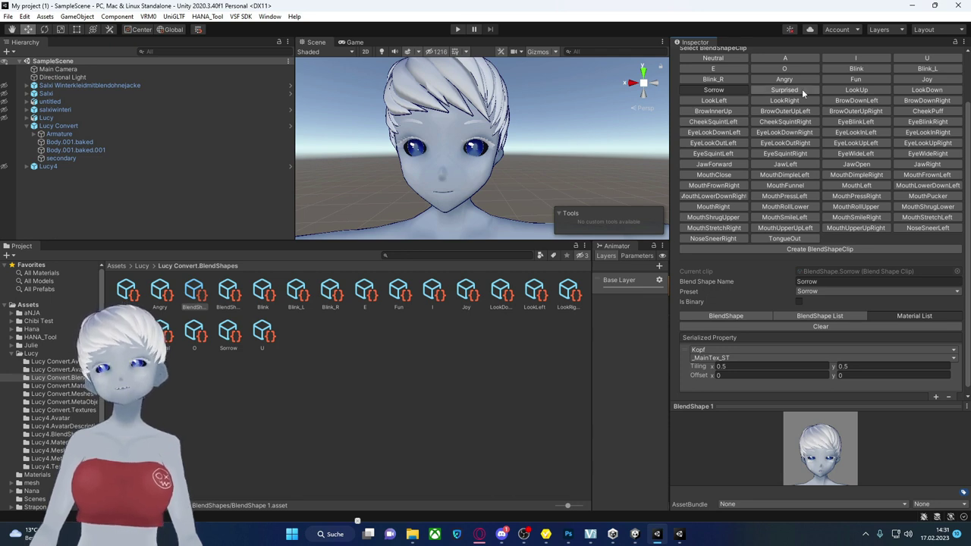
- On the Surprised clip, add a Material List entry targeting Kopf's _MainTex_ST property
left_click(802, 90)
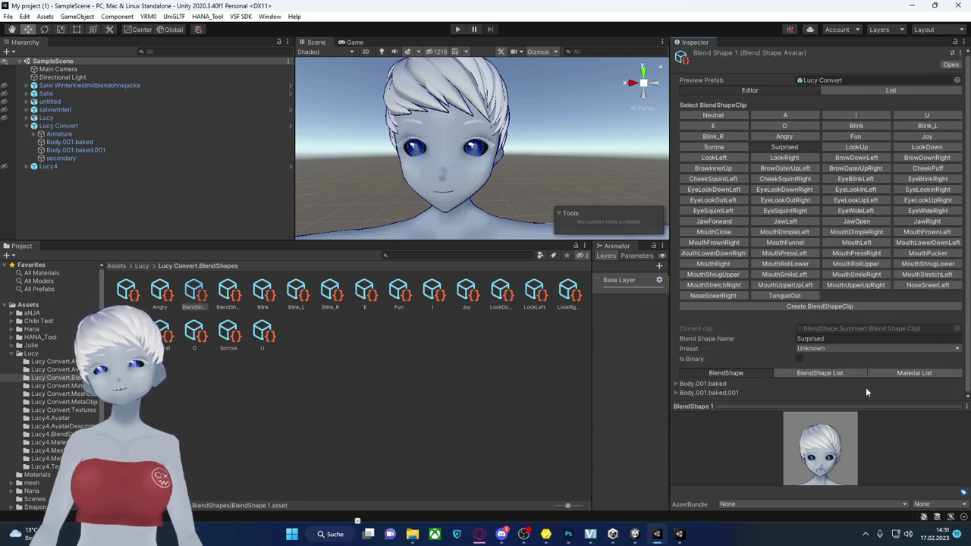
left_click(907, 372)
scroll(724, 385, "down", 2)
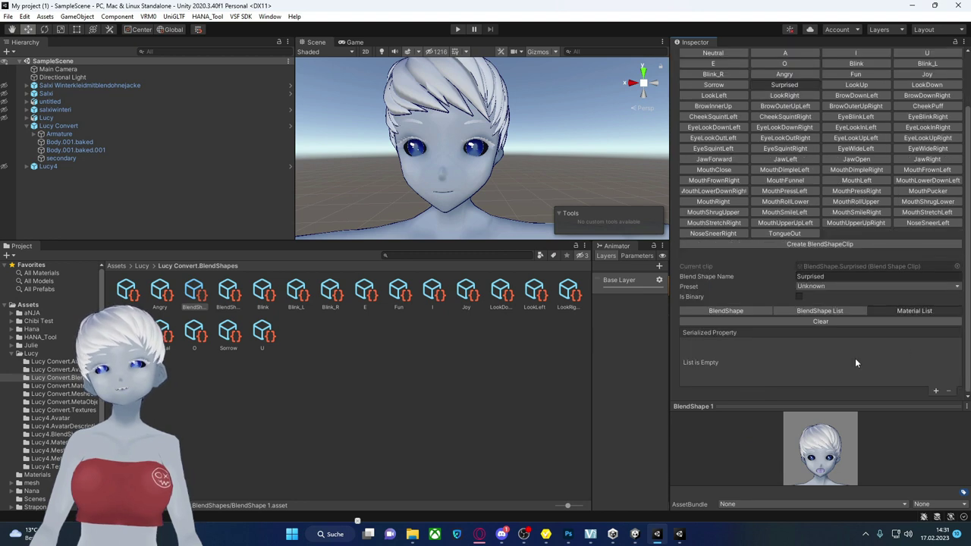
left_click(935, 392)
left_click(767, 342)
left_click(726, 368)
left_click(727, 352)
left_click(727, 356)
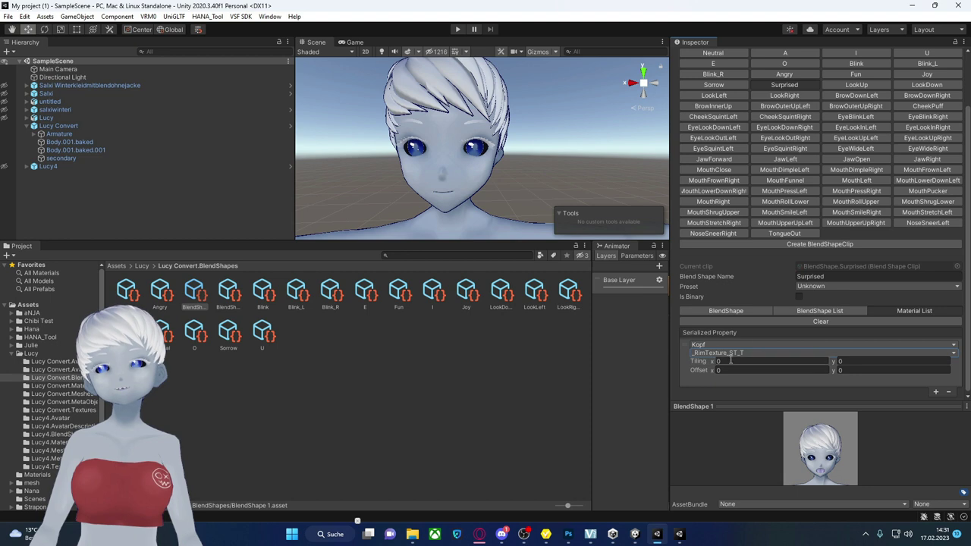
left_click(732, 346)
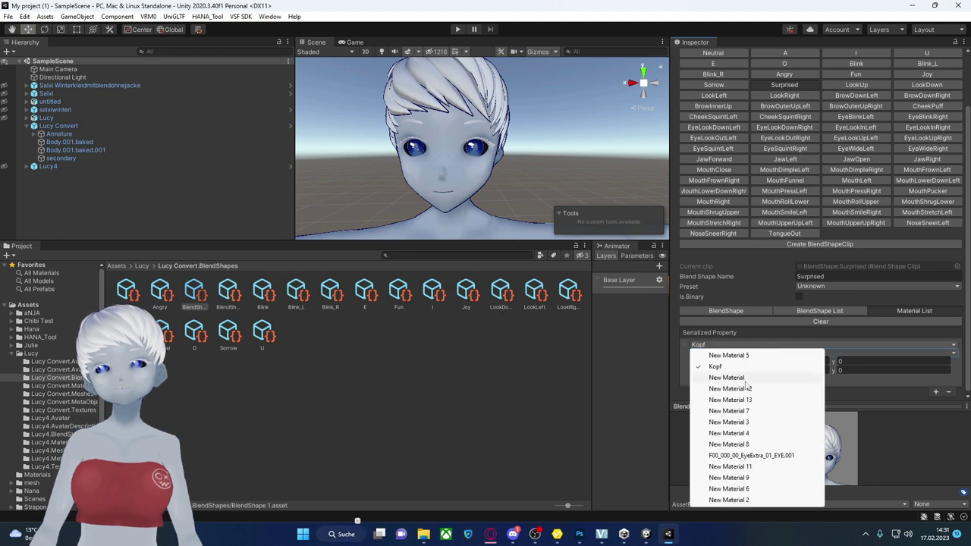
left_click(852, 354)
left_click(854, 348)
left_click(860, 343)
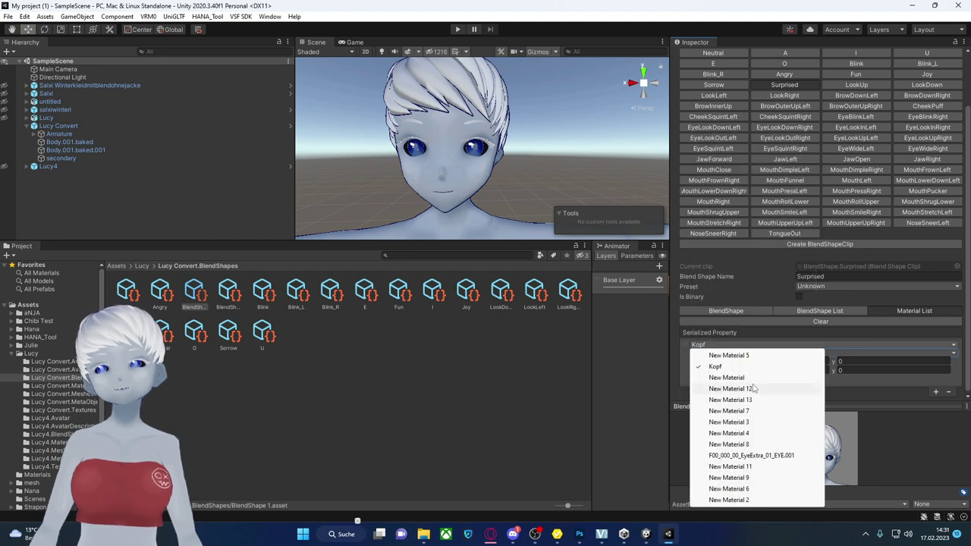
left_click(881, 345)
left_click(910, 345)
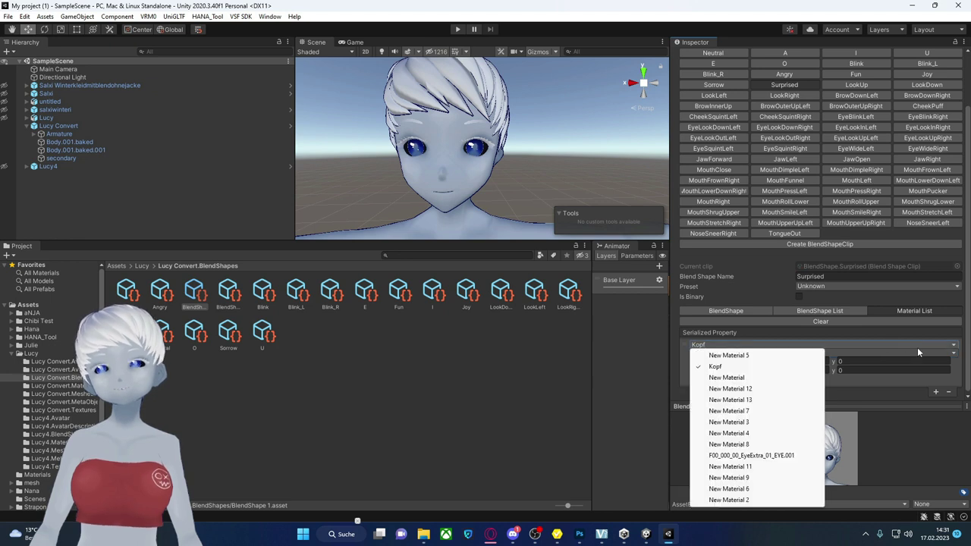
left_click(924, 352)
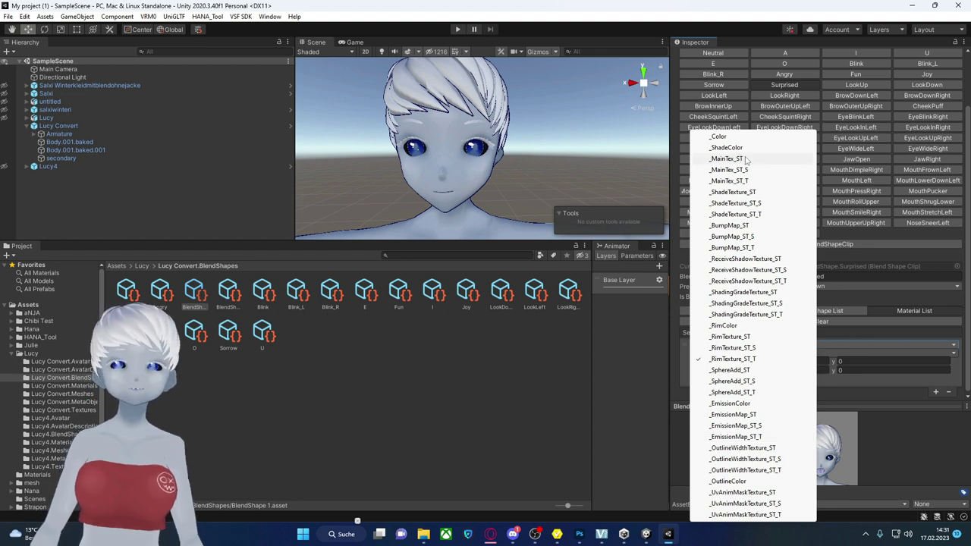
left_click(745, 159)
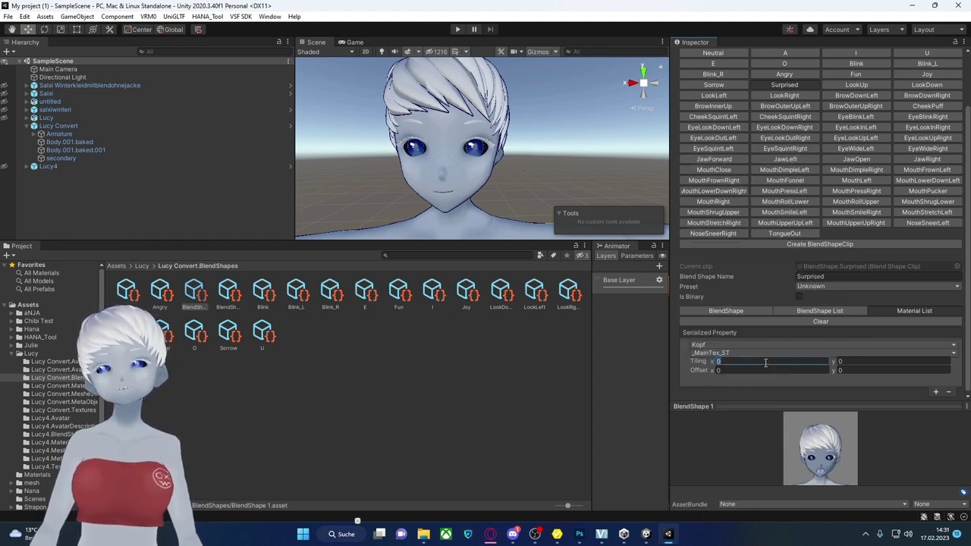
- Enter 0.5 for the entry's Tiling X/Y and Offset X/Y values
left_click(842, 361)
type(".5")
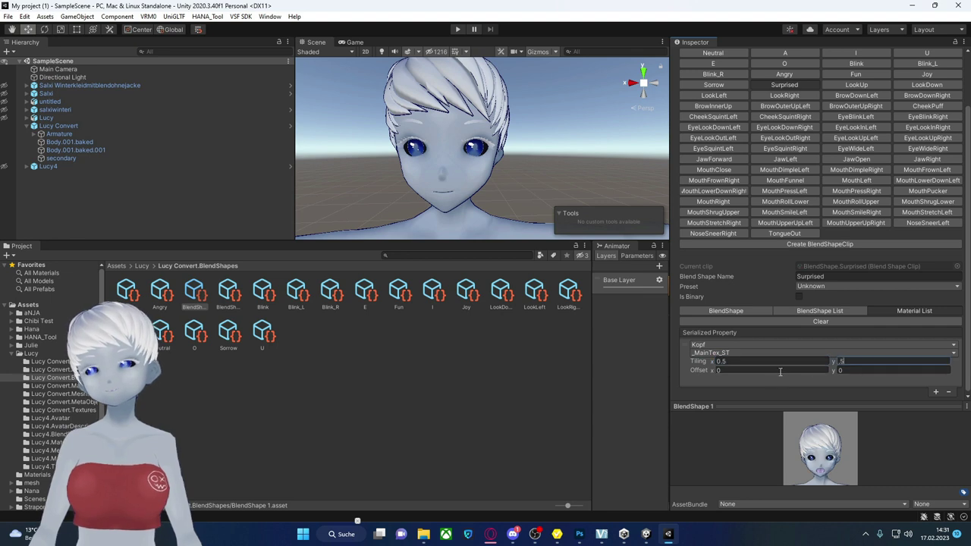
left_click(780, 372)
type(".5")
left_click(854, 372)
type(".5")
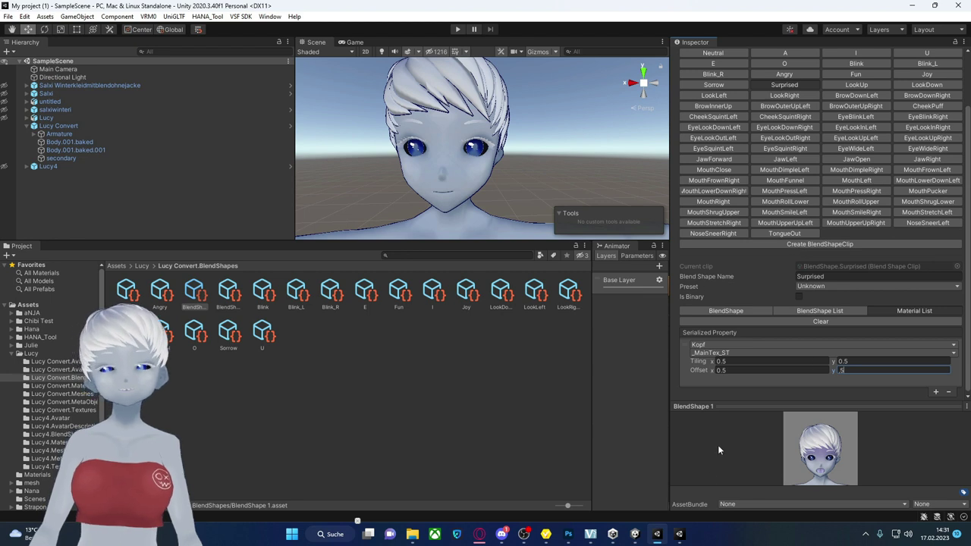
left_click(756, 245)
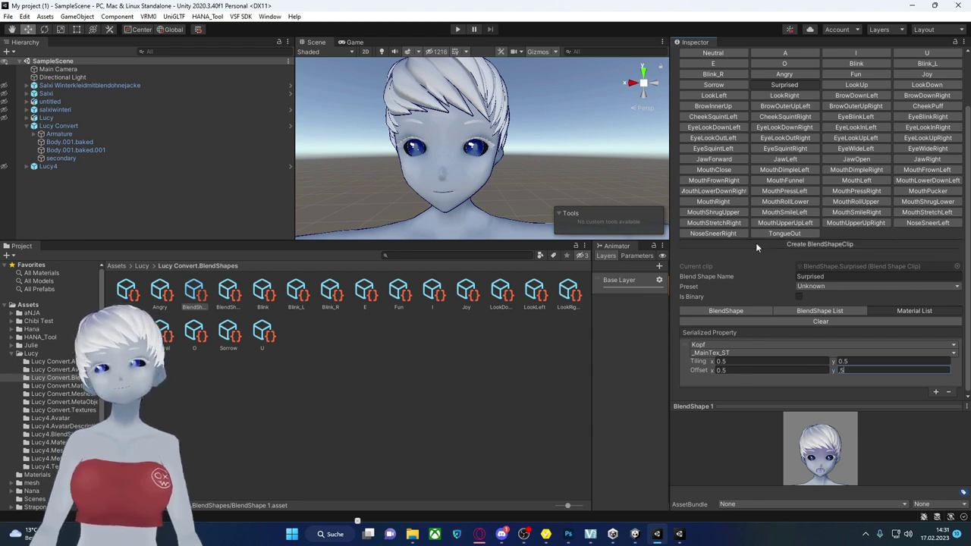
- Name the new expression clip 'blusch' and save it
type("bls")
key("BackSpace")
key("BackSpace")
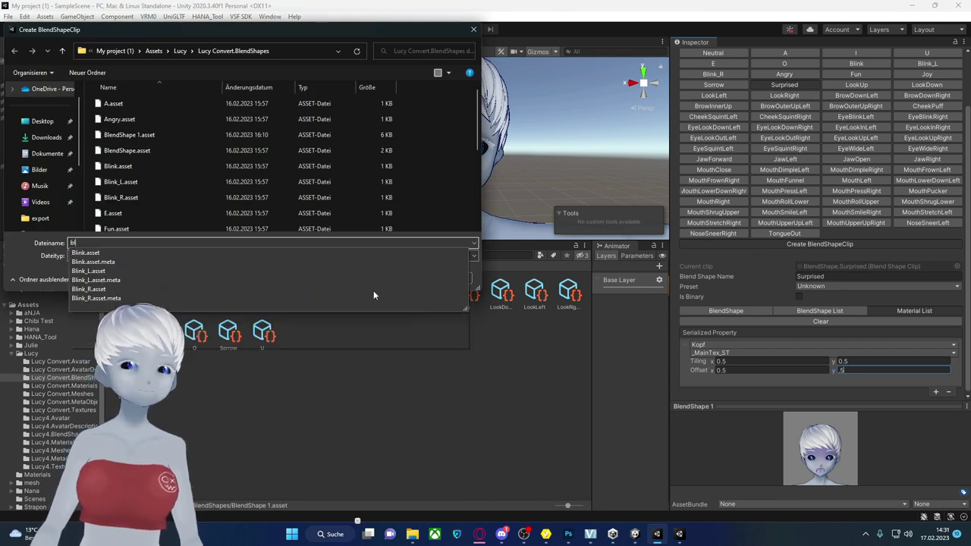
type("usch")
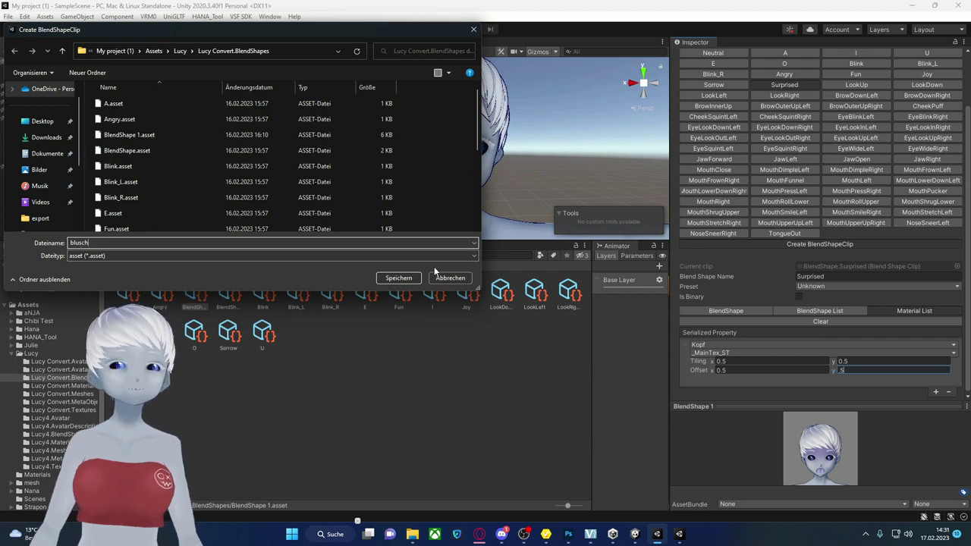
left_click(405, 279)
left_click(836, 235)
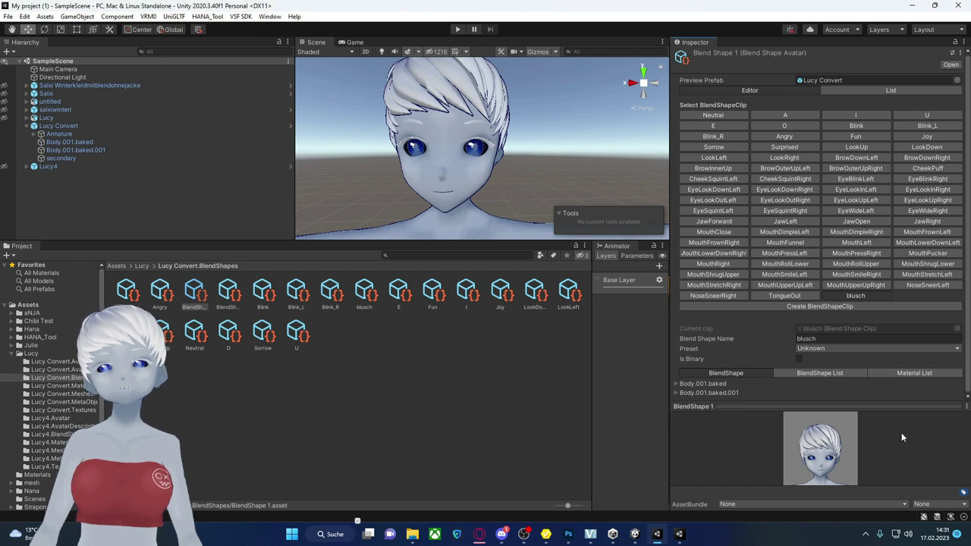
- Add a Kopf _MainTex_ST entry to blusch's Material List with tiling 0.5 × 0.5
left_click(911, 372)
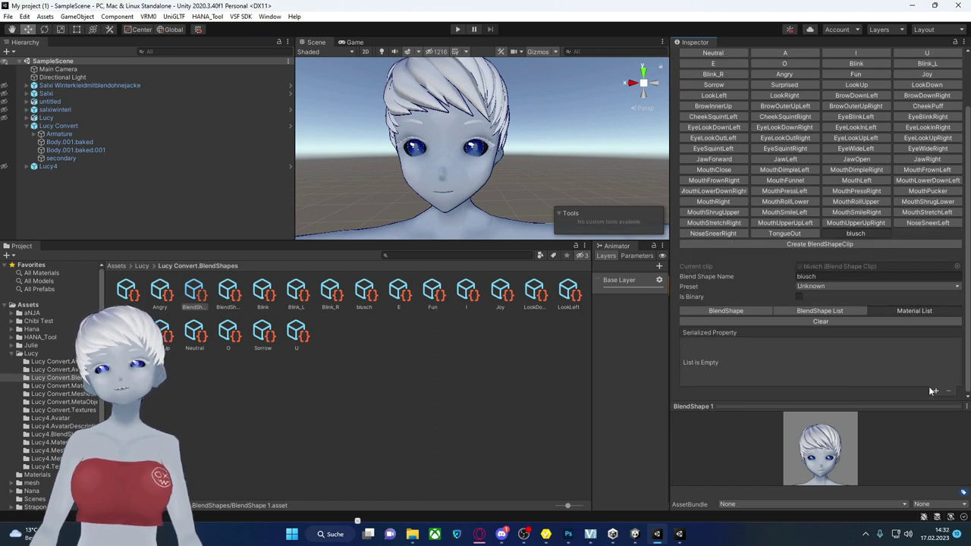
left_click(936, 393)
left_click(813, 347)
left_click(726, 369)
left_click(735, 351)
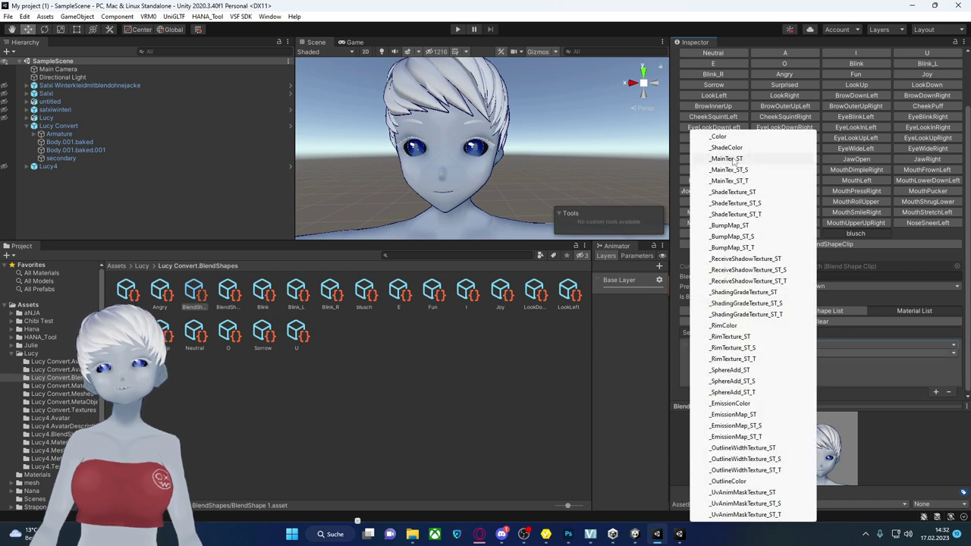
left_click(727, 158)
type("0.5")
key("Tab")
type(".5")
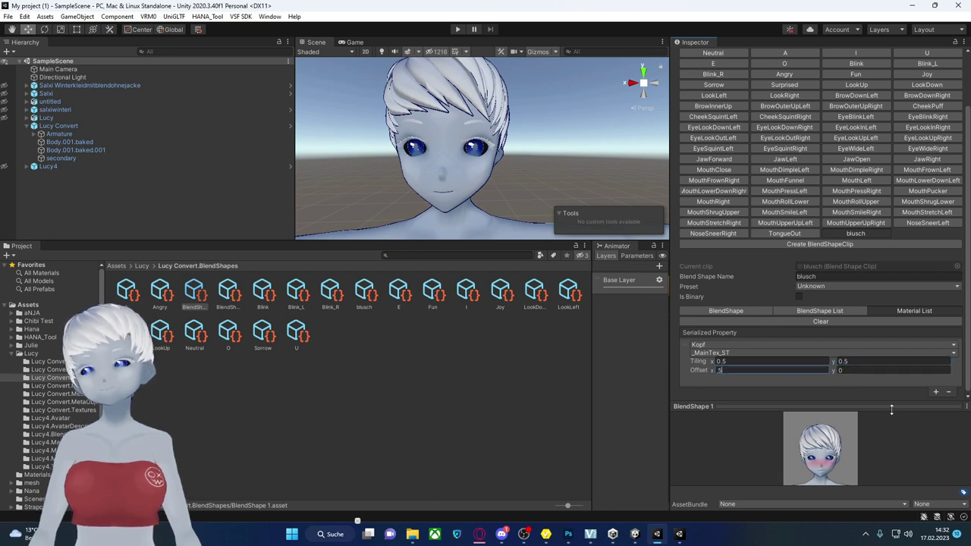
- Create a new BlendShapeClip saved as 'tränen' and select it for editing
left_click(854, 244)
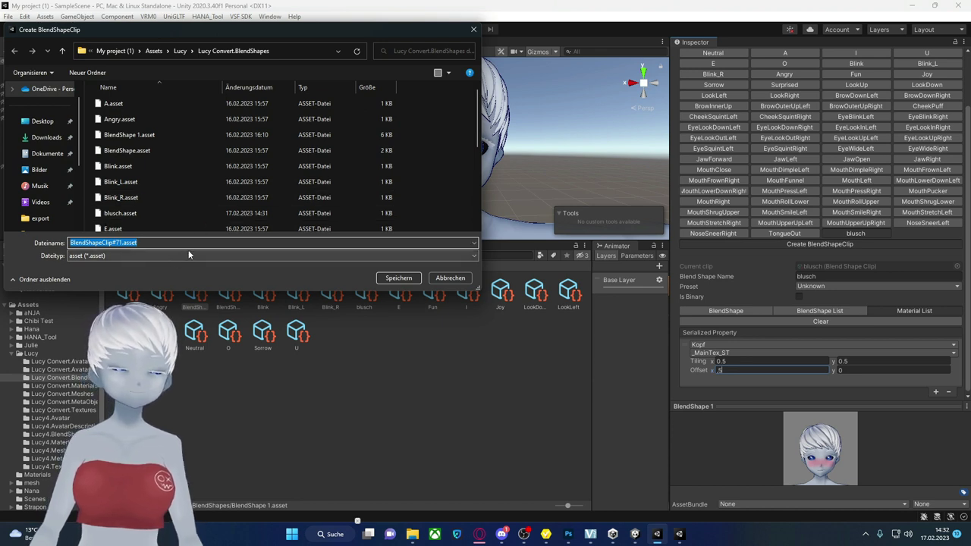
type("tränen")
key("Return")
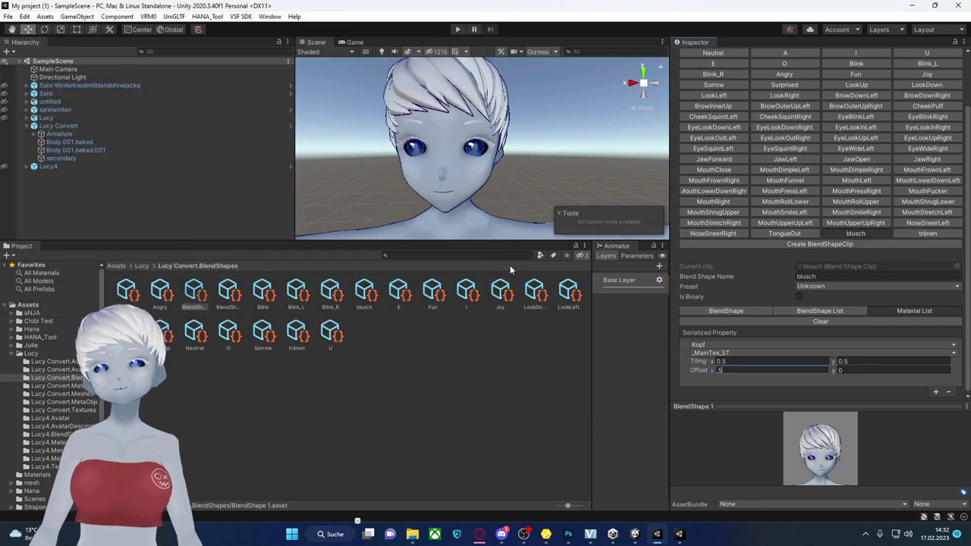
left_click(926, 233)
left_click(741, 384)
scroll(758, 364, "down", 5)
scroll(759, 364, "up", 5)
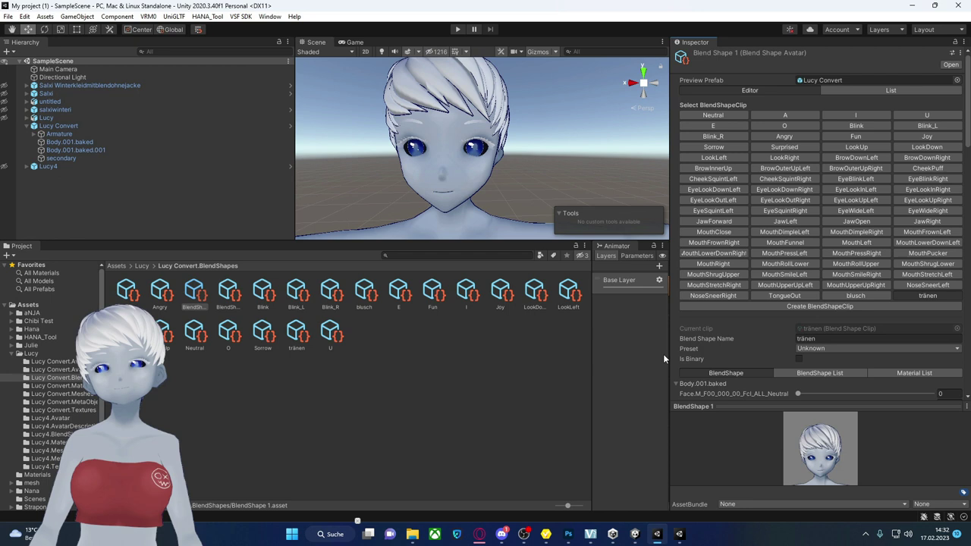
- Add a Kopf _MainTex_ST material entry to tränen with tiling X 0.5
left_click(918, 371)
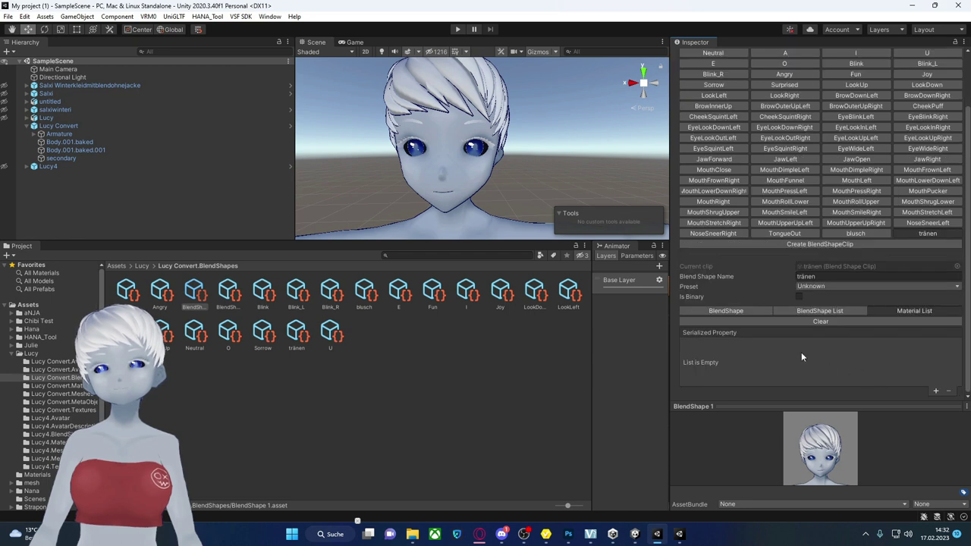
left_click(935, 392)
left_click(869, 323)
left_click(936, 392)
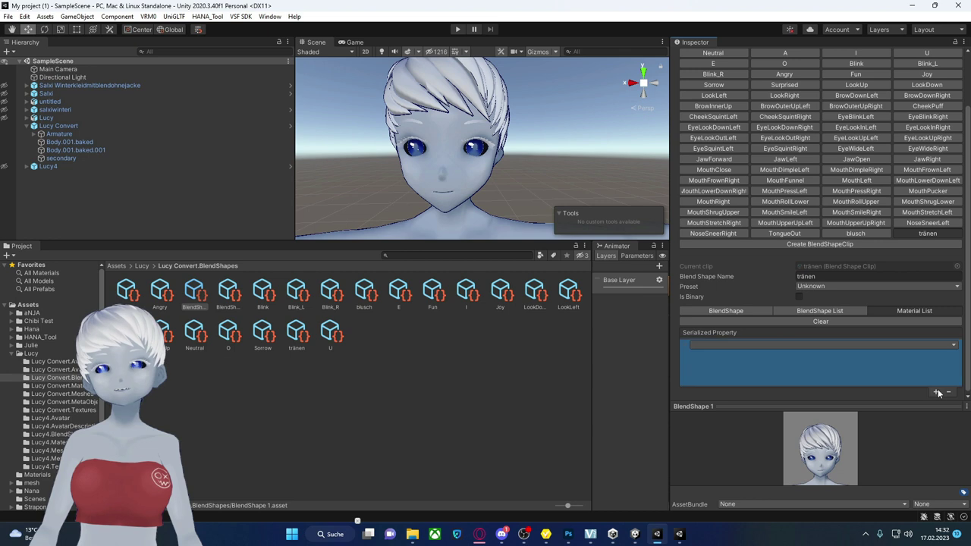
left_click(870, 344)
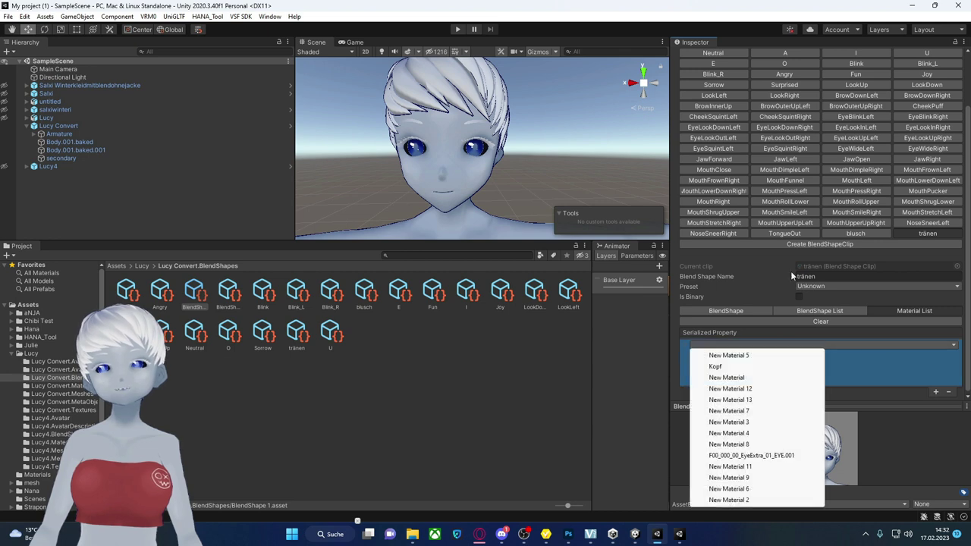
left_click(732, 367)
left_click(757, 353)
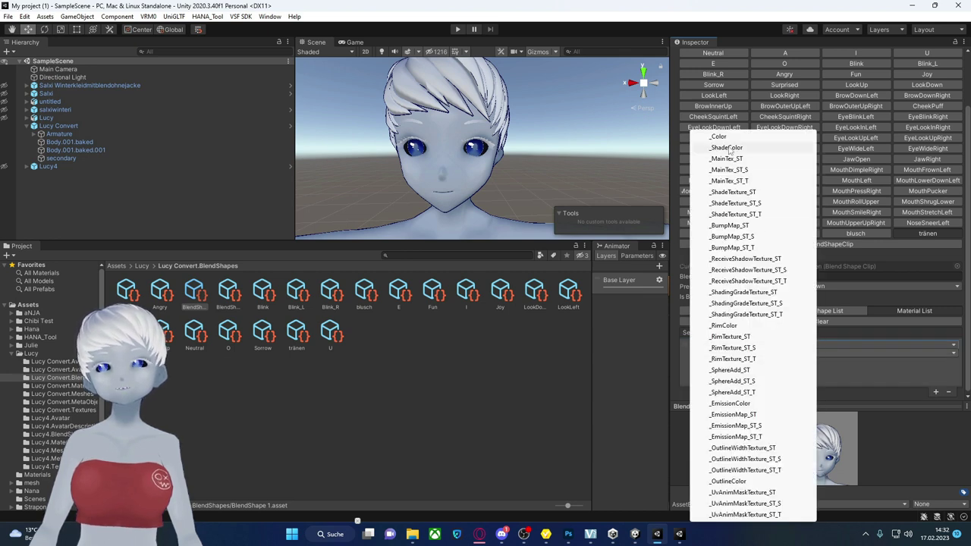
left_click(726, 159)
type("0.5")
left_click(863, 362)
- Finish tränen's tiling Y at 0.5, then create and select a new 'schatten' clip
type("0.5")
left_click(877, 242)
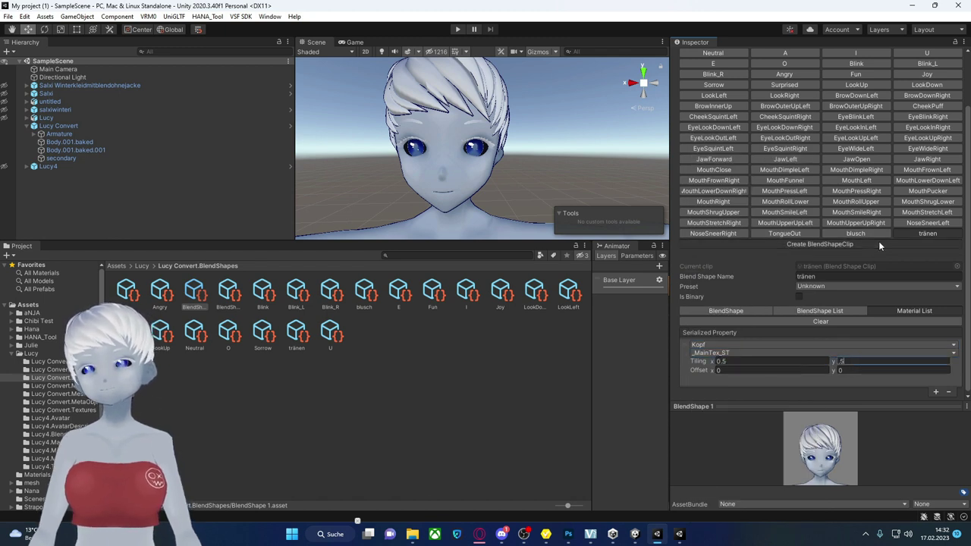
type("schatten")
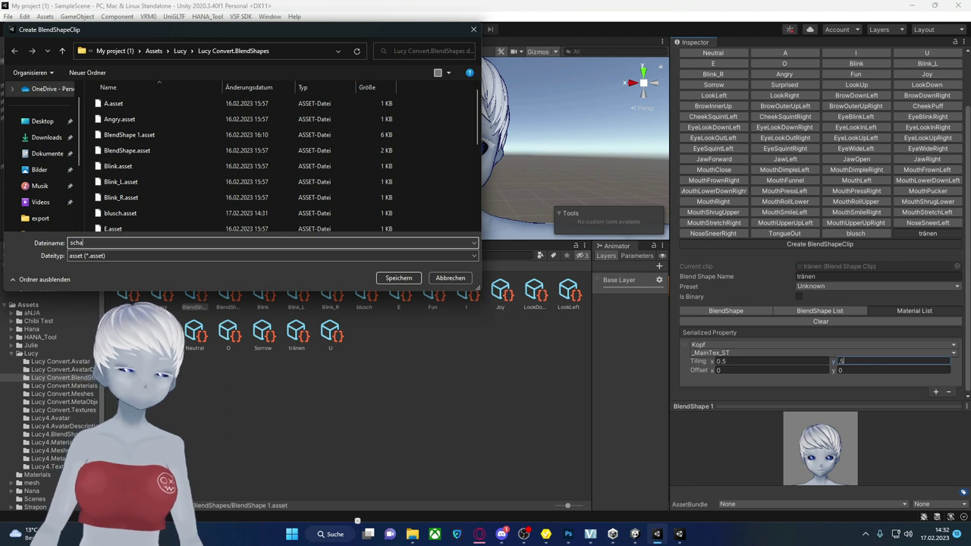
key("Return")
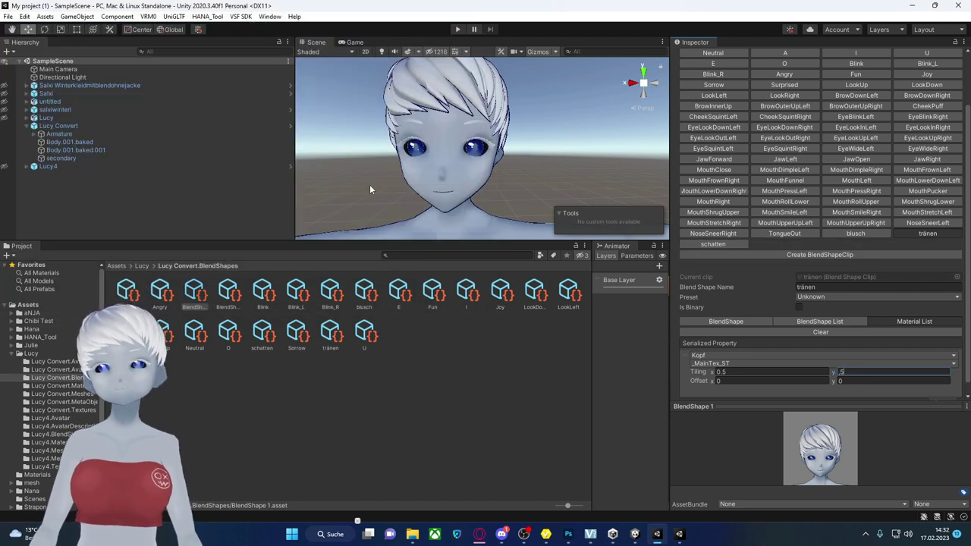
left_click(712, 245)
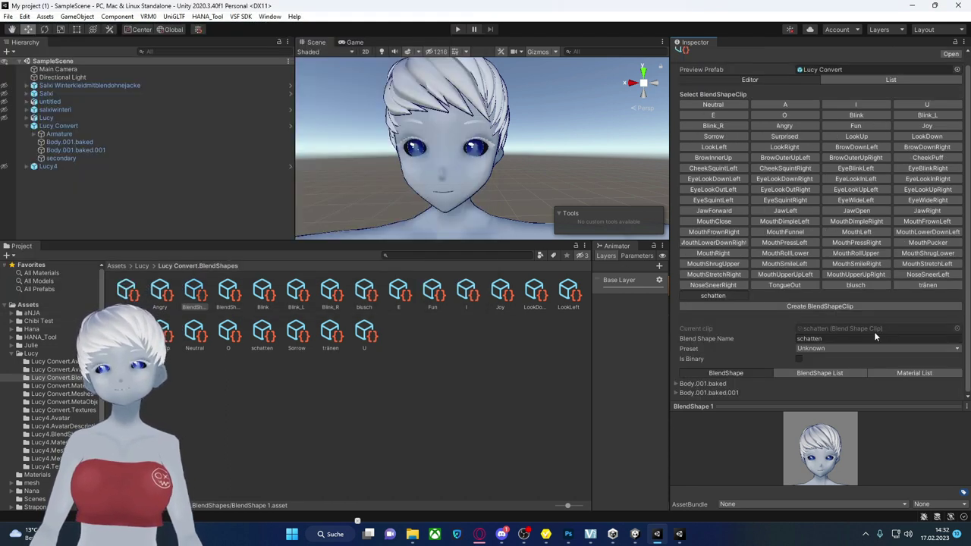
- Add a Kopf _MainTex_ST entry to schatten with tiling 0.5 × 0.5
left_click(925, 375)
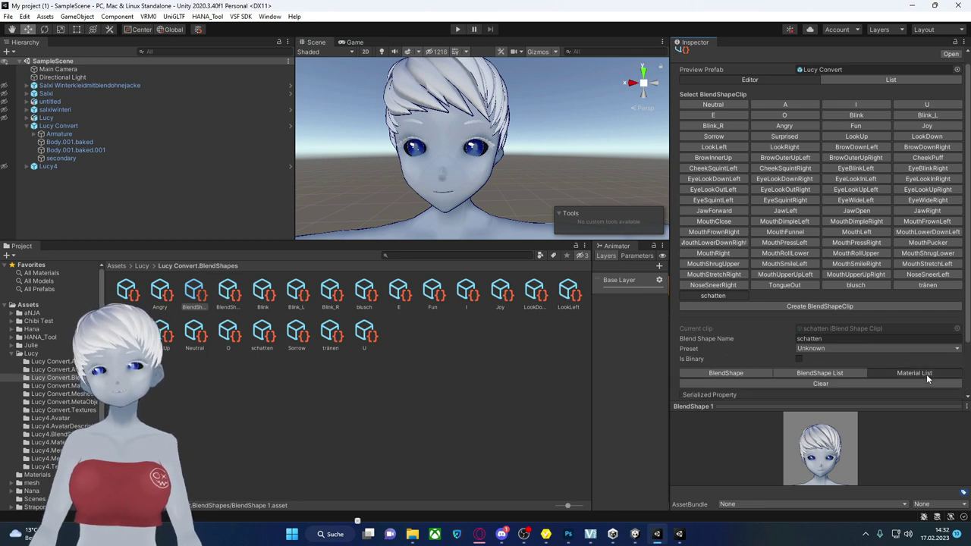
scroll(828, 348, "down", 2)
left_click(935, 392)
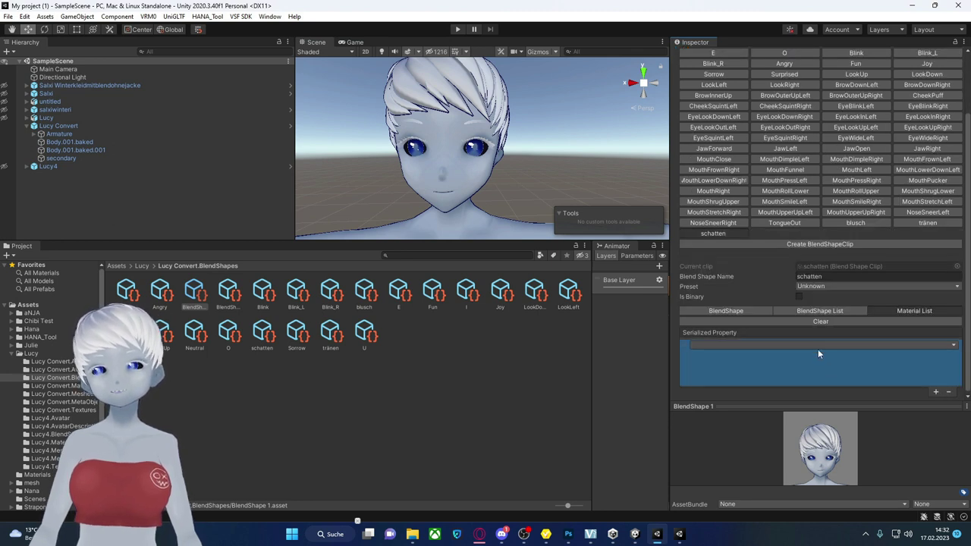
left_click(817, 349)
left_click(747, 364)
left_click(747, 357)
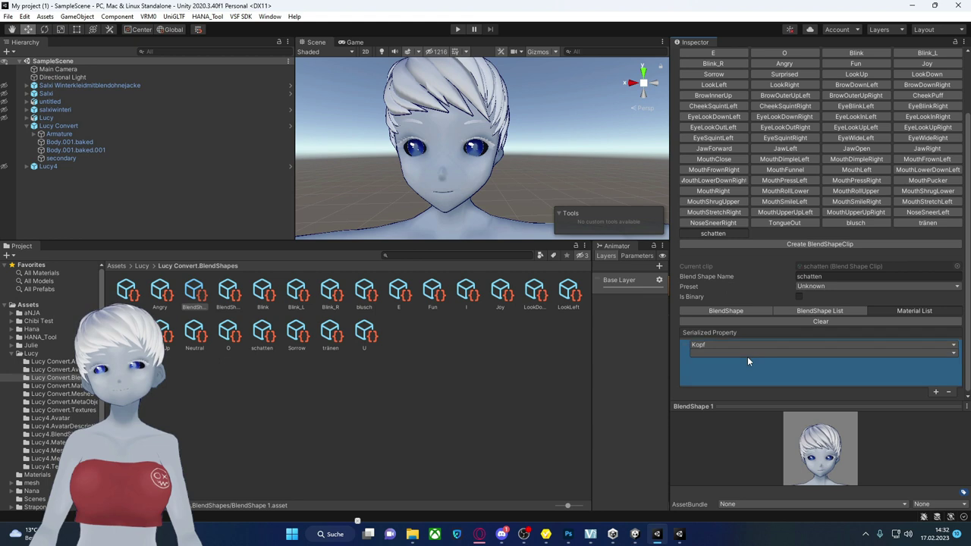
left_click(744, 352)
left_click(784, 353)
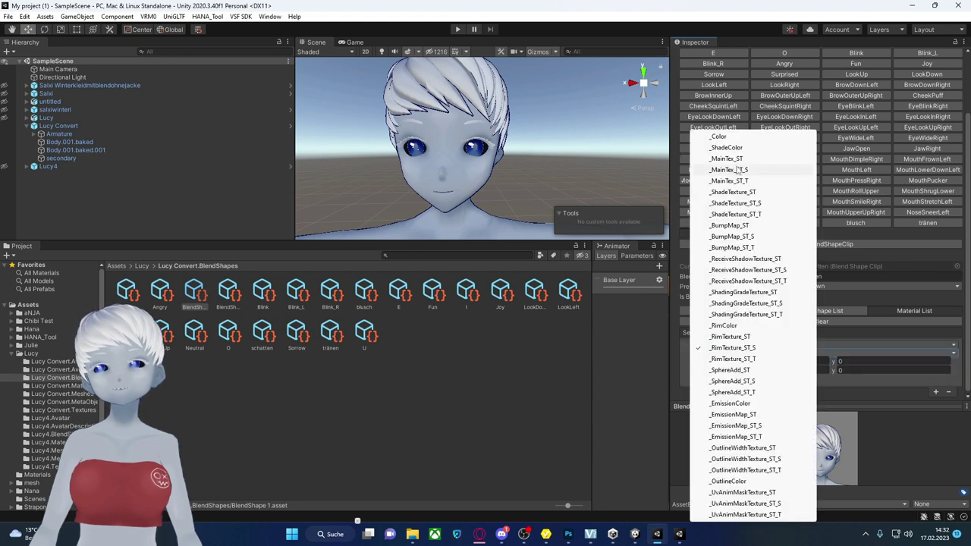
left_click(751, 159)
left_click(781, 362)
type("0.5")
key("Tab")
type(".5")
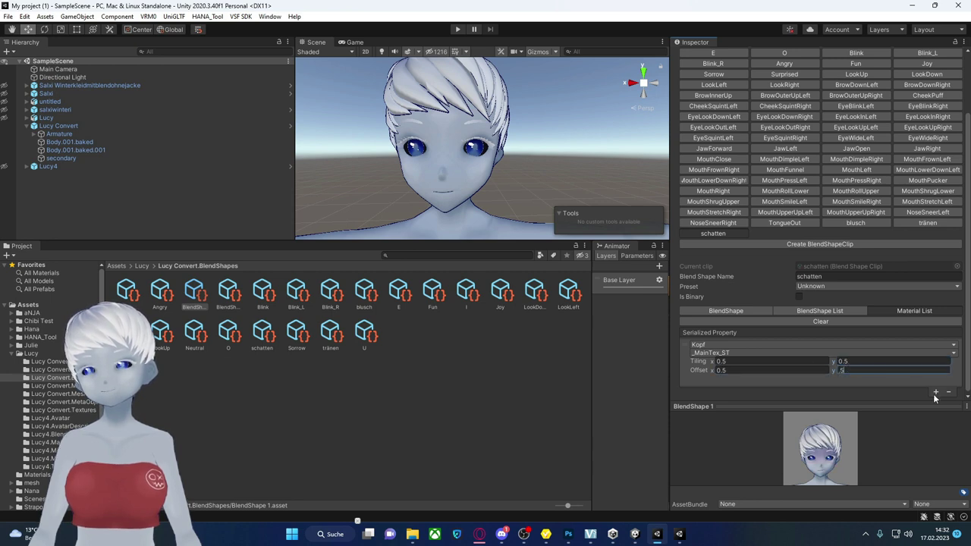
- Preview blusch, tränen, schatten, Surprised and Sorrow on the avatar, then reselect Lucy Convert
left_click(863, 223)
left_click(925, 221)
left_click(927, 284)
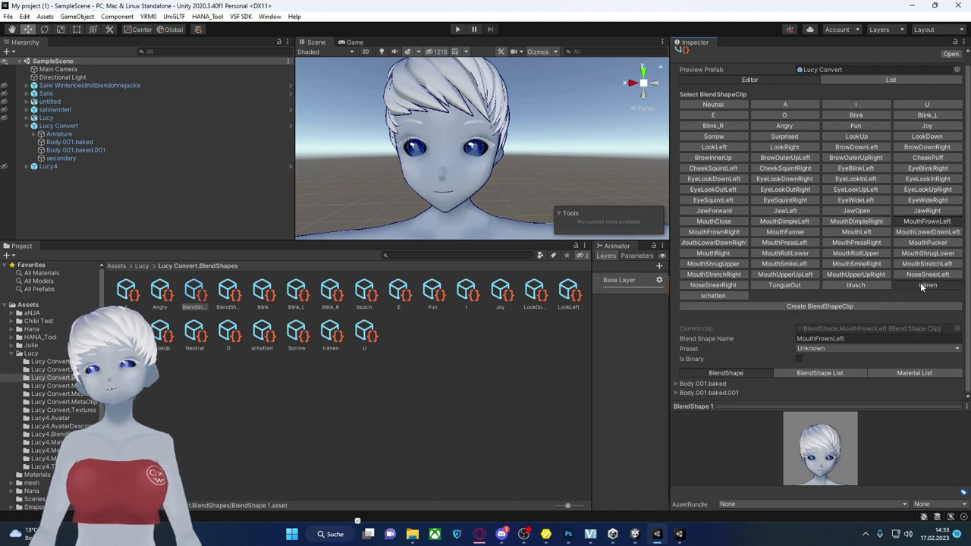
left_click(856, 284)
left_click(728, 296)
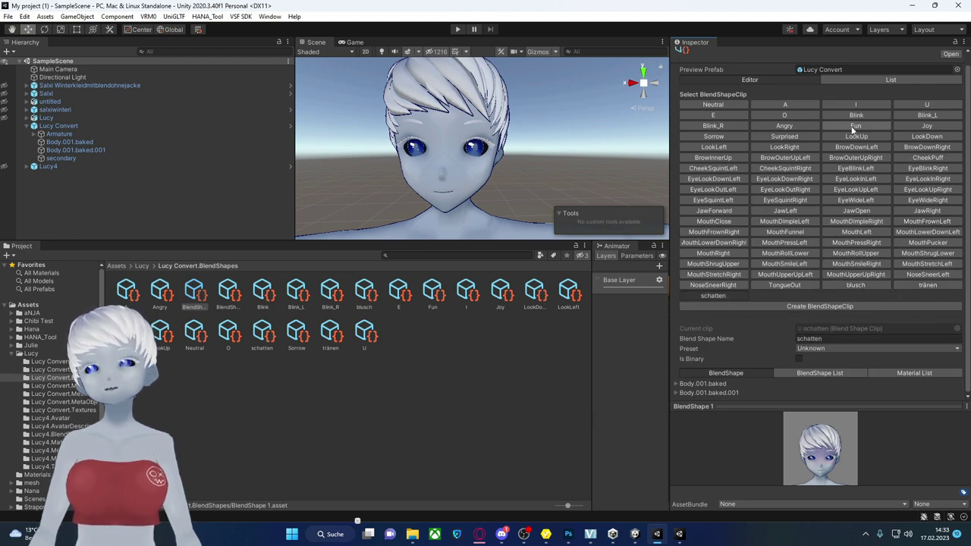
left_click(782, 138)
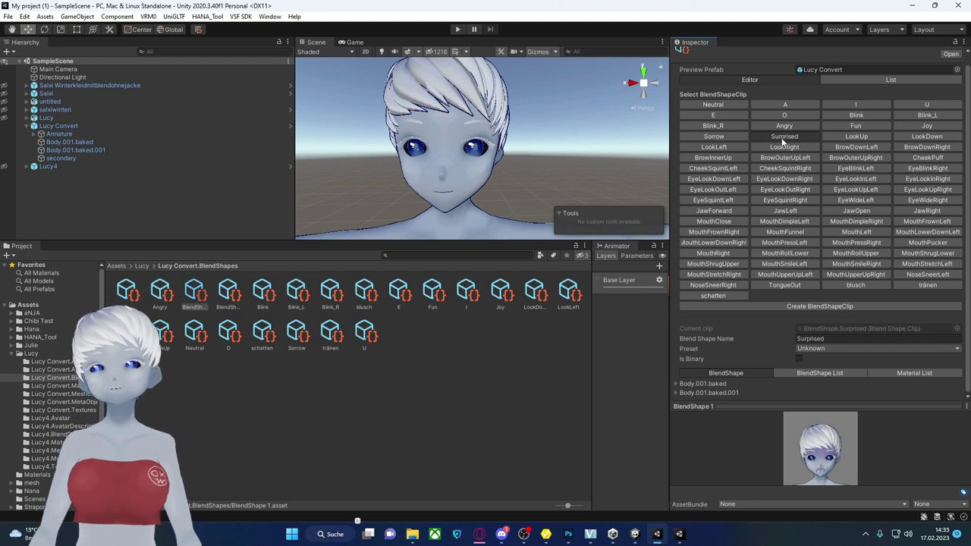
left_click(715, 137)
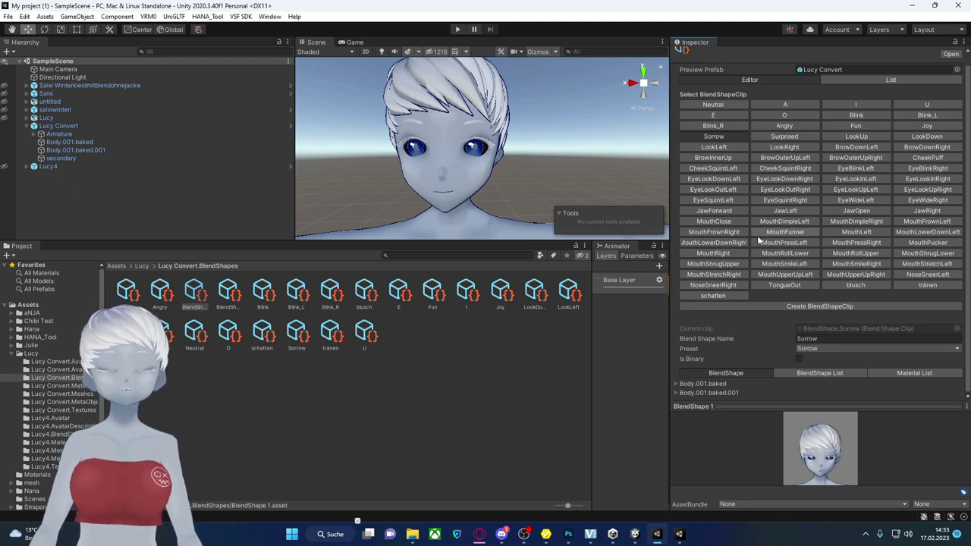
left_click(713, 295)
scroll(567, 148, "down", 5)
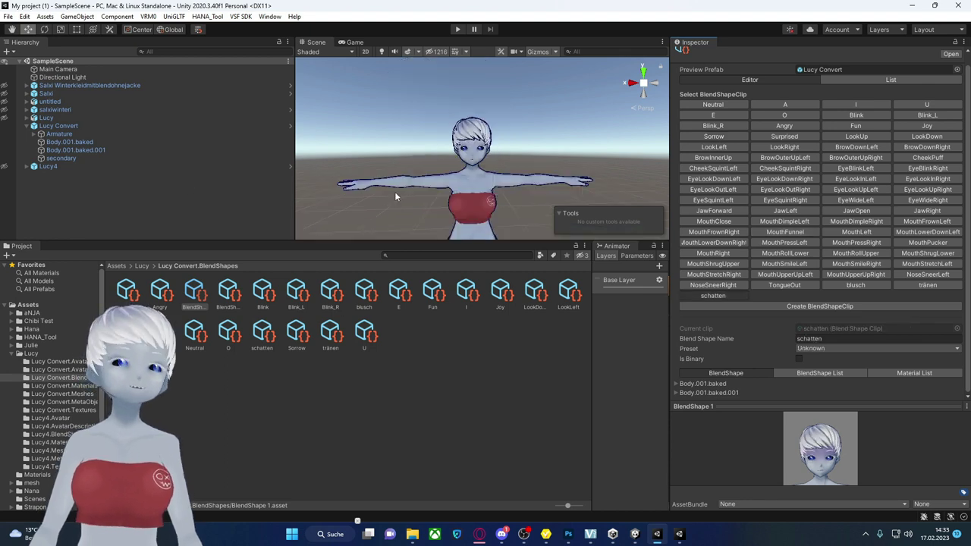
left_click(472, 191)
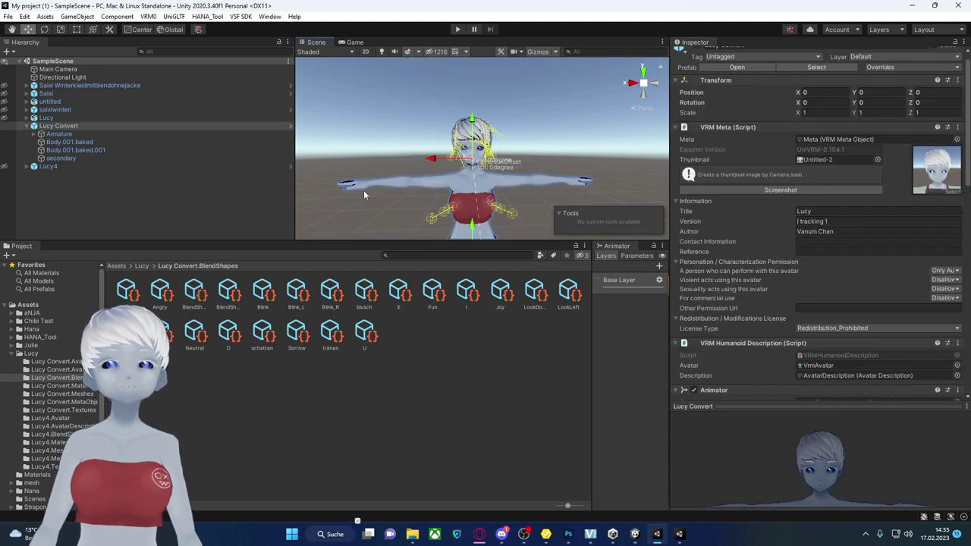
- Export Lucy Convert to VRM 0.x with version 1.1 into Downloads, then switch to VSeeFace
left_click(154, 17)
left_click(173, 40)
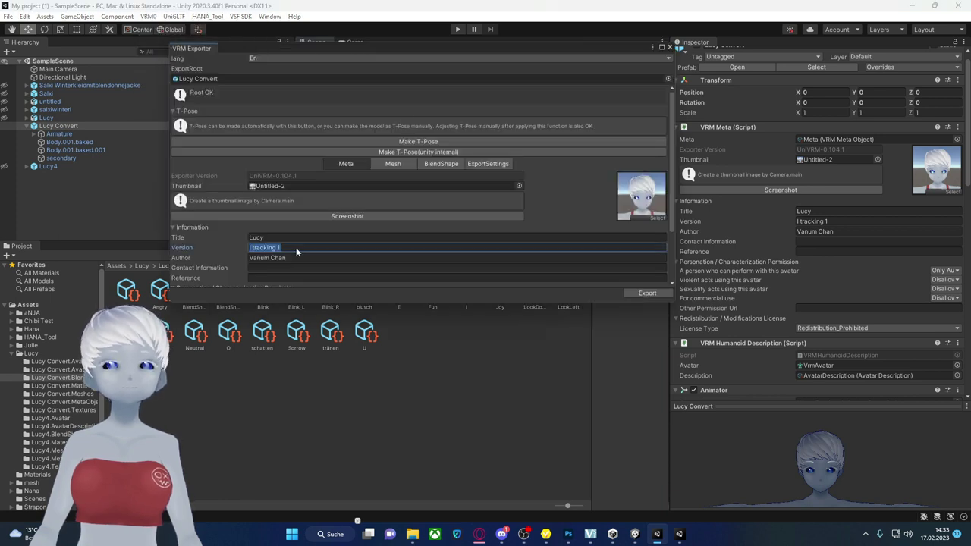
type(".1")
scroll(550, 269, "down", 4)
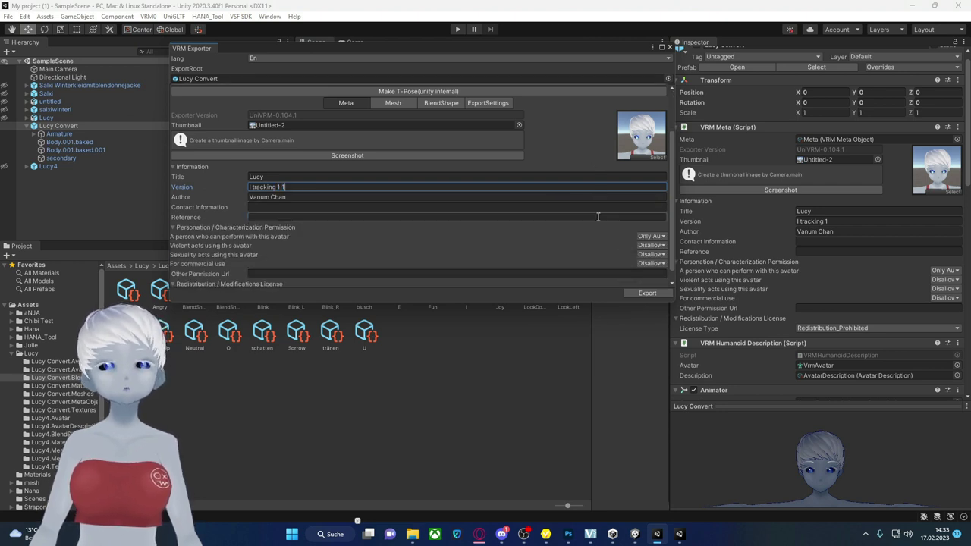
left_click(646, 294)
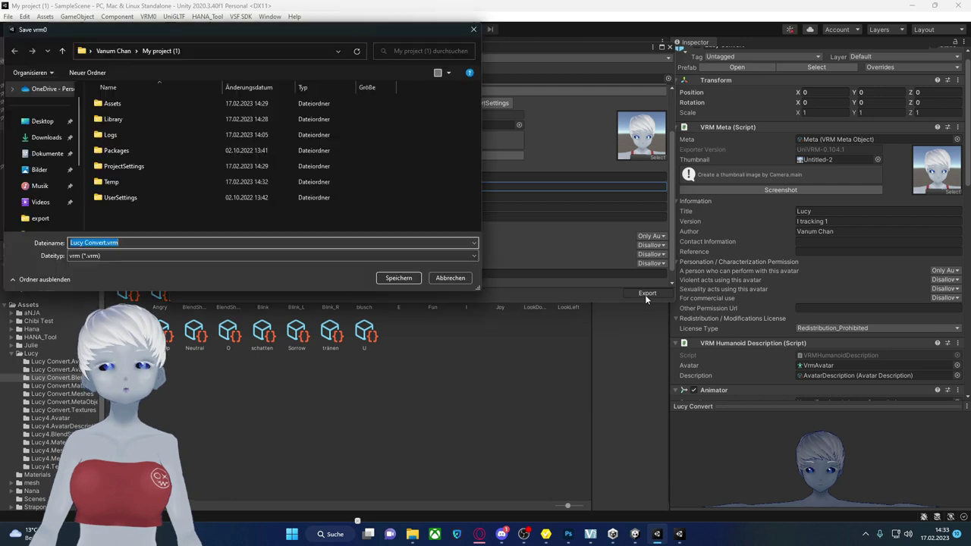
left_click(47, 137)
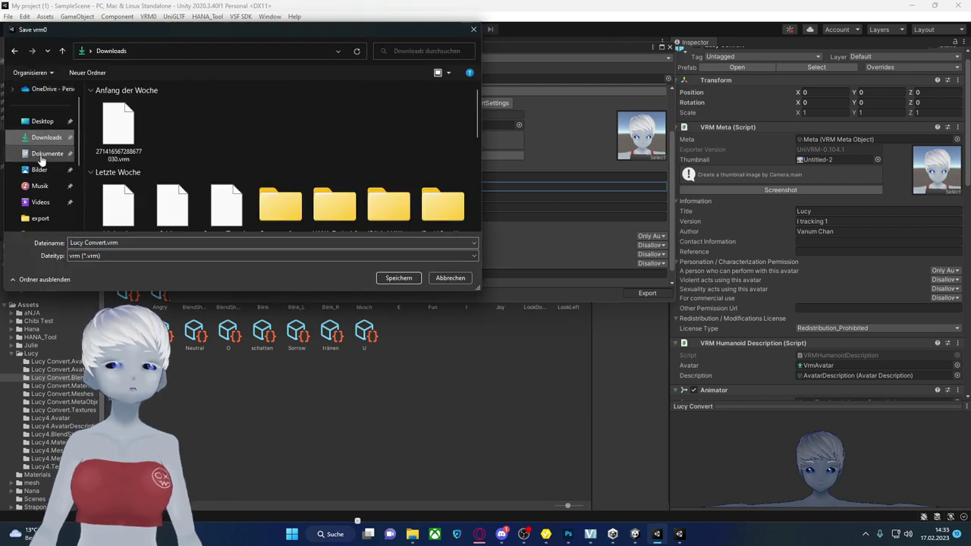
scroll(41, 217, "down", 2)
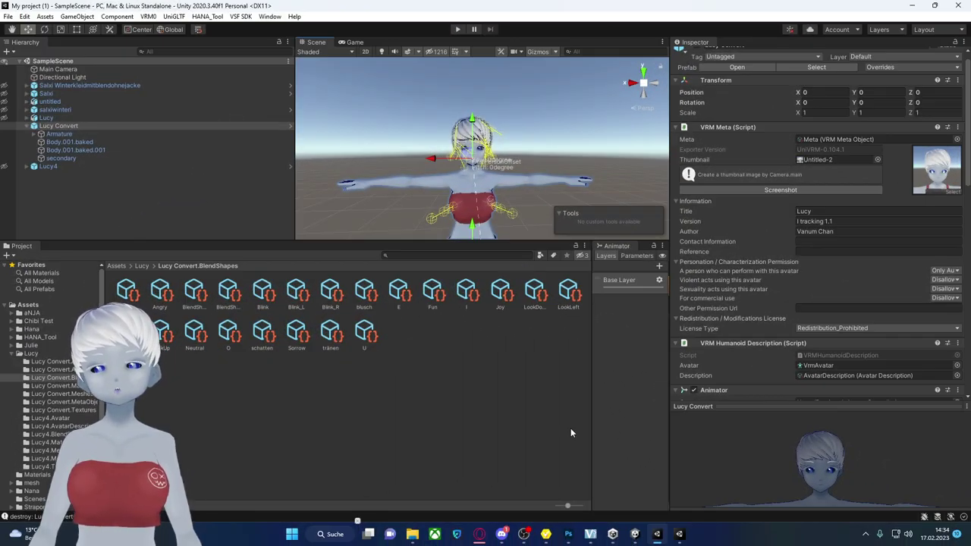
left_click(590, 535)
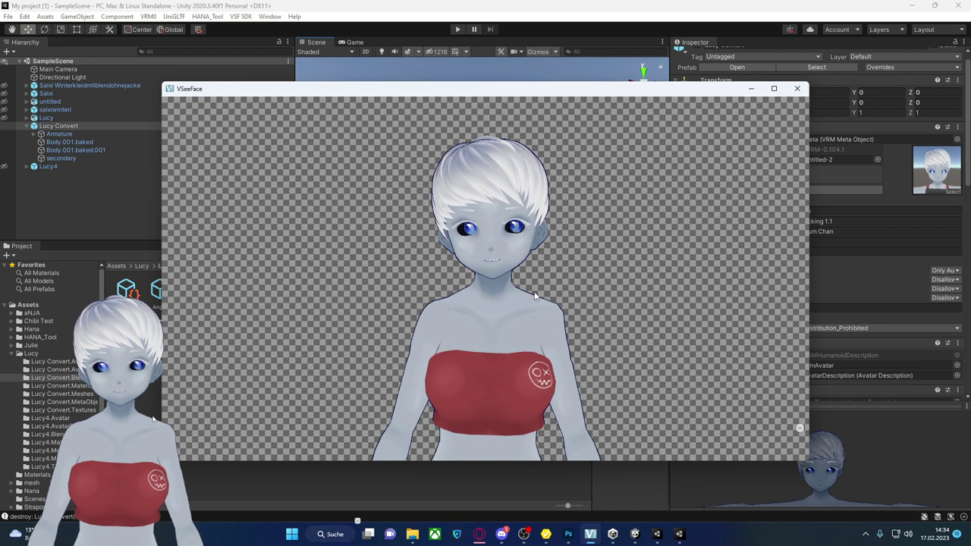
- Show VSeeFace's expression settings and test Sorrow on RightArr with a longer transition time
left_click(761, 152)
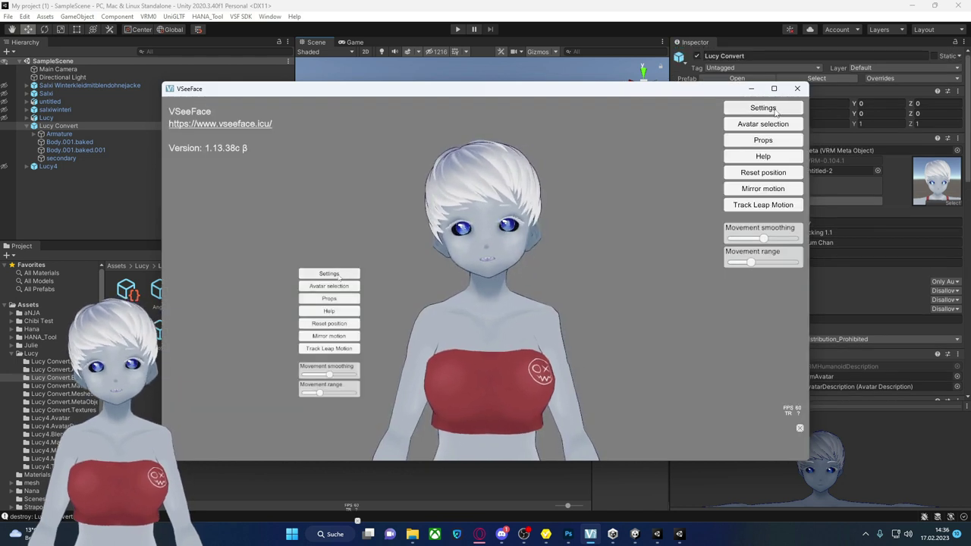
left_click(634, 110)
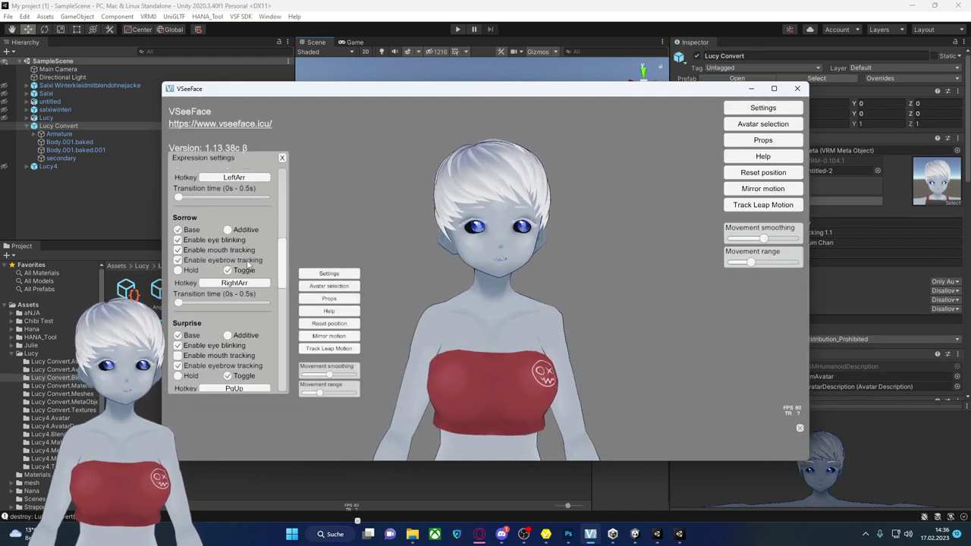
key("Right")
key("Right")
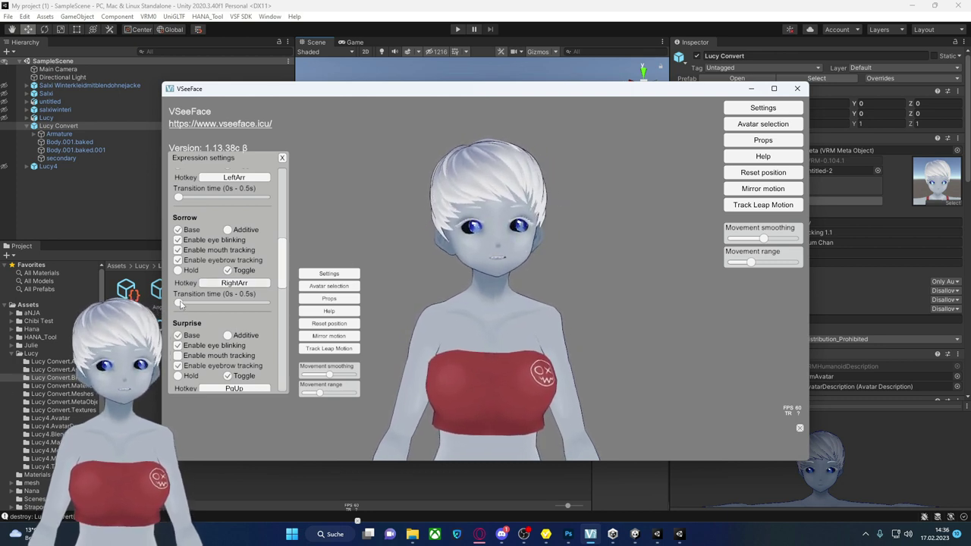
left_click_drag(182, 301, 241, 302)
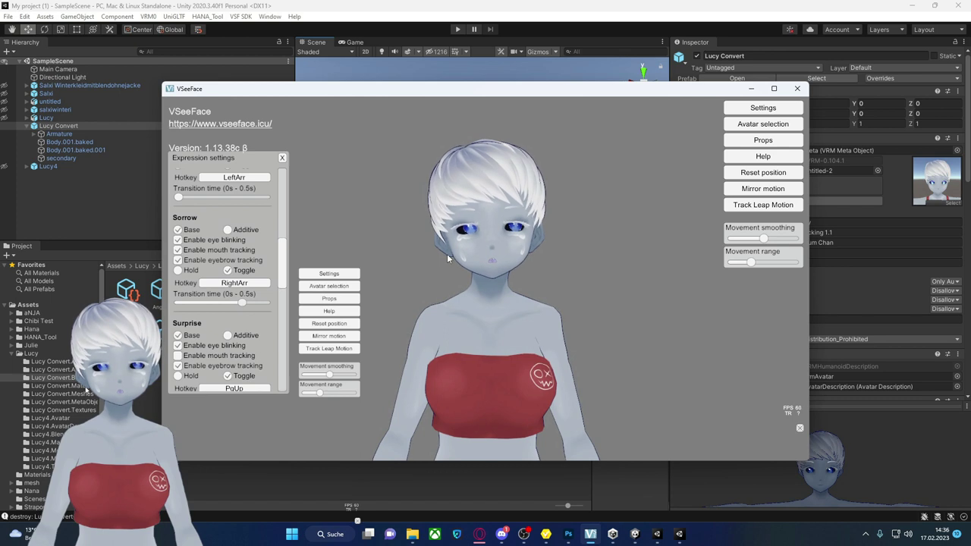
key("Right")
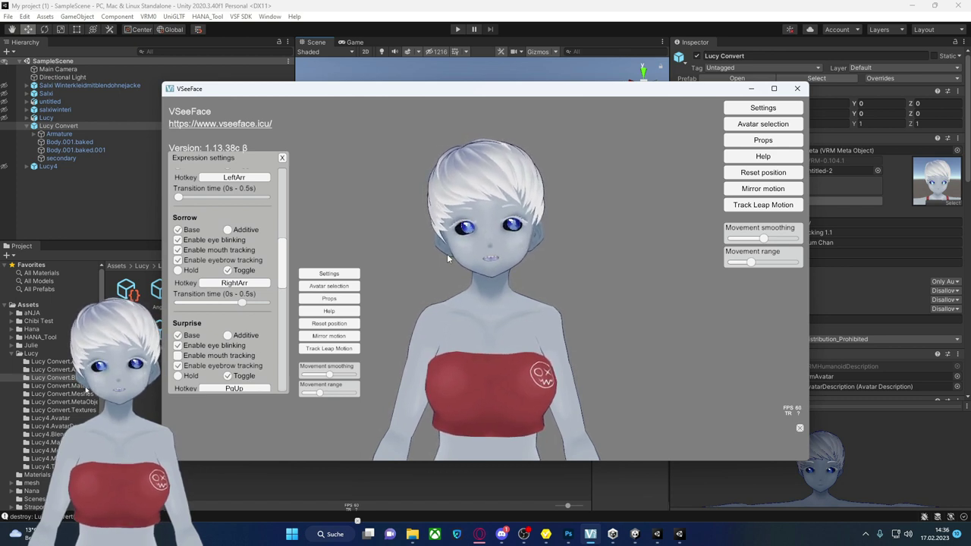
key("Right")
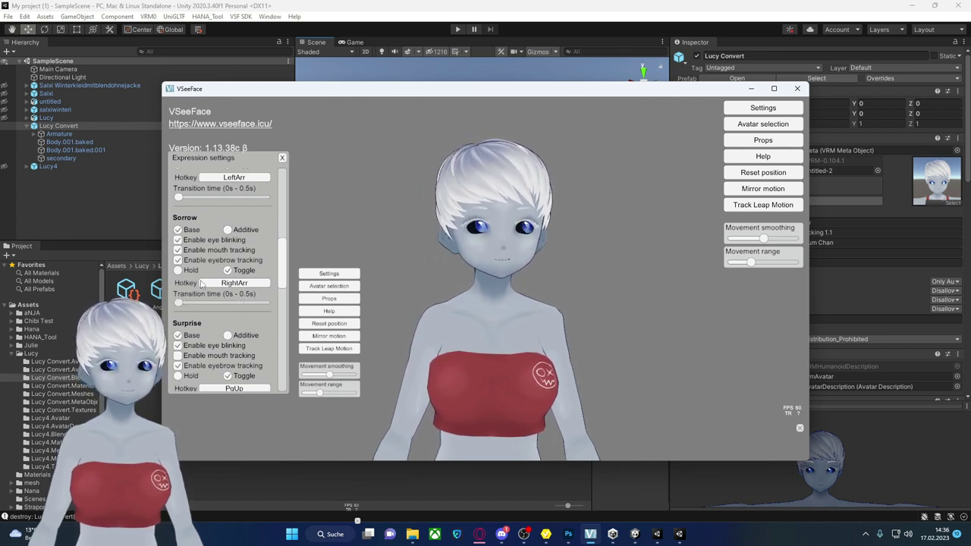
scroll(211, 317, "down", 1)
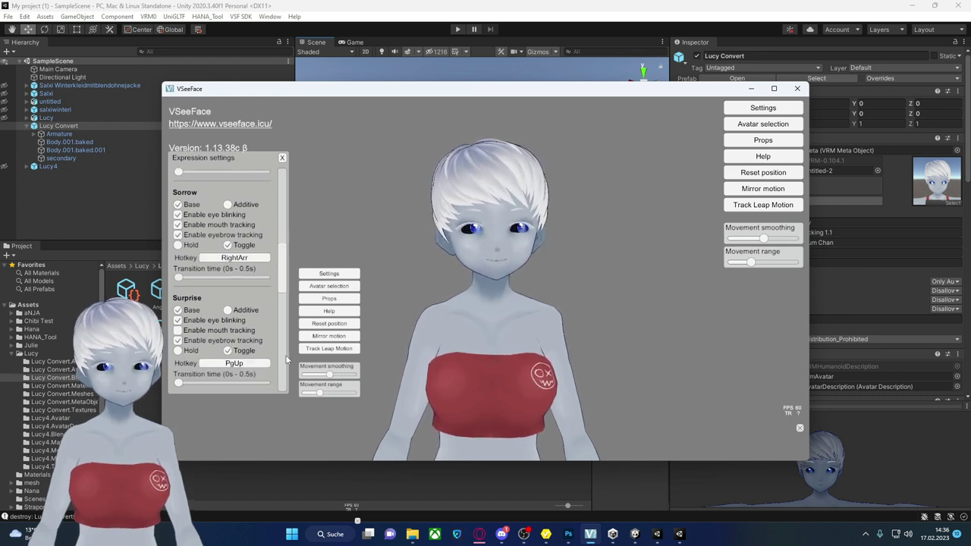
- Reassign Surprise to the UpArr hotkey and toggle it back off
left_click(245, 366)
key("Up")
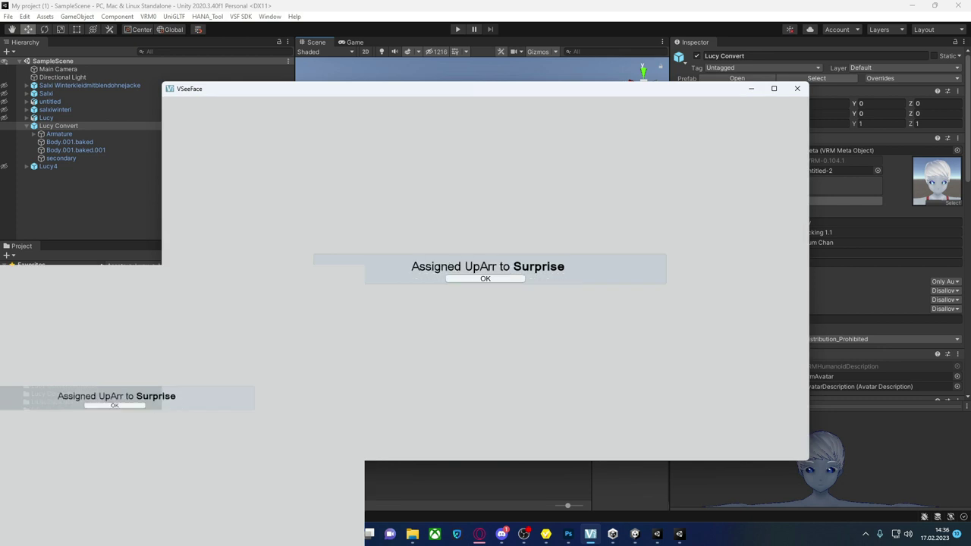
left_click(485, 278)
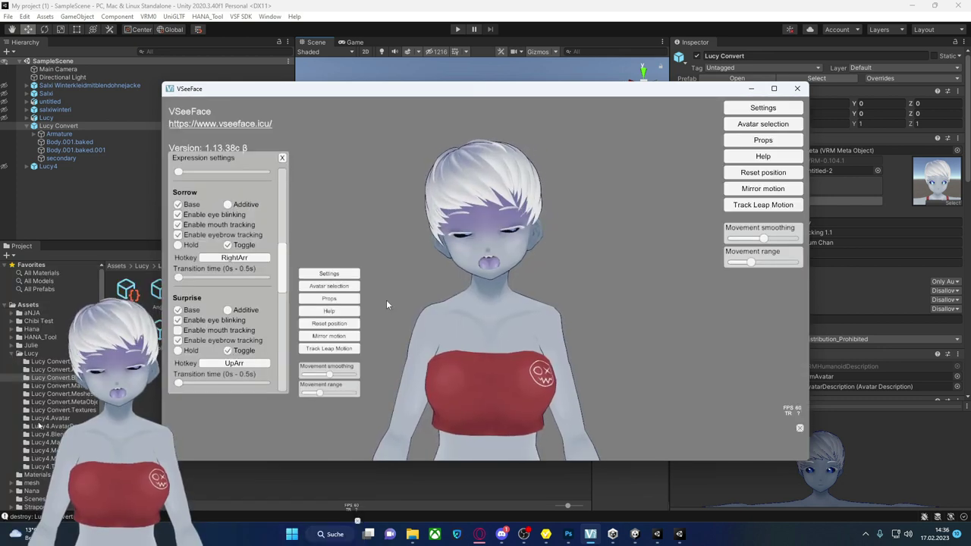
key("Up")
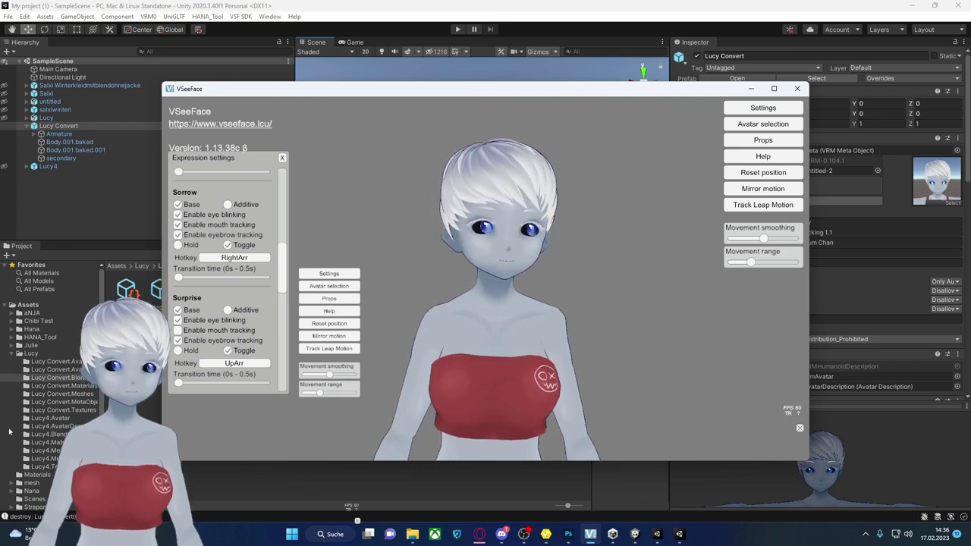
scroll(216, 347, "down", 2)
scroll(220, 353, "down", 3)
scroll(250, 379, "down", 3)
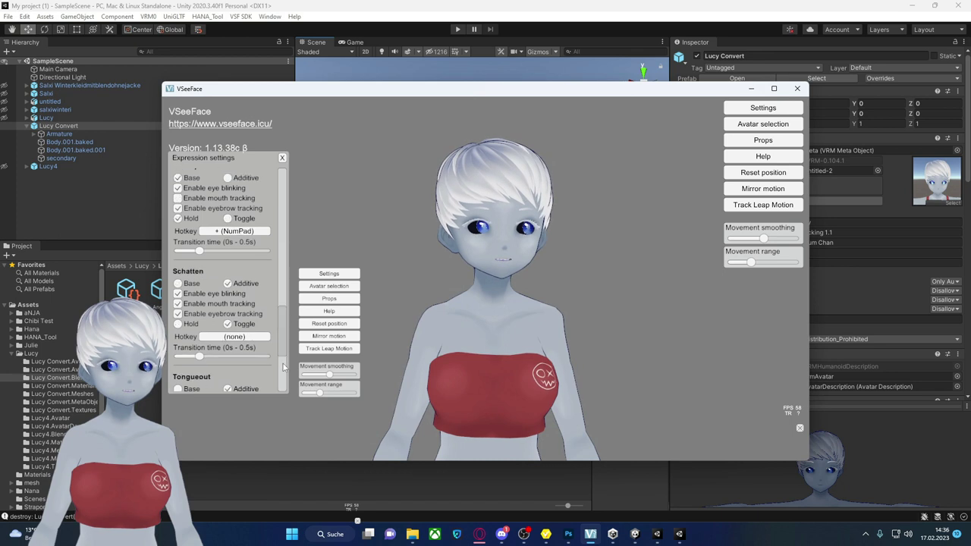
- Give Tränen LeftArr (taken from Joy) and Tongueout UpArr (taken from Surprise)
left_click(233, 357)
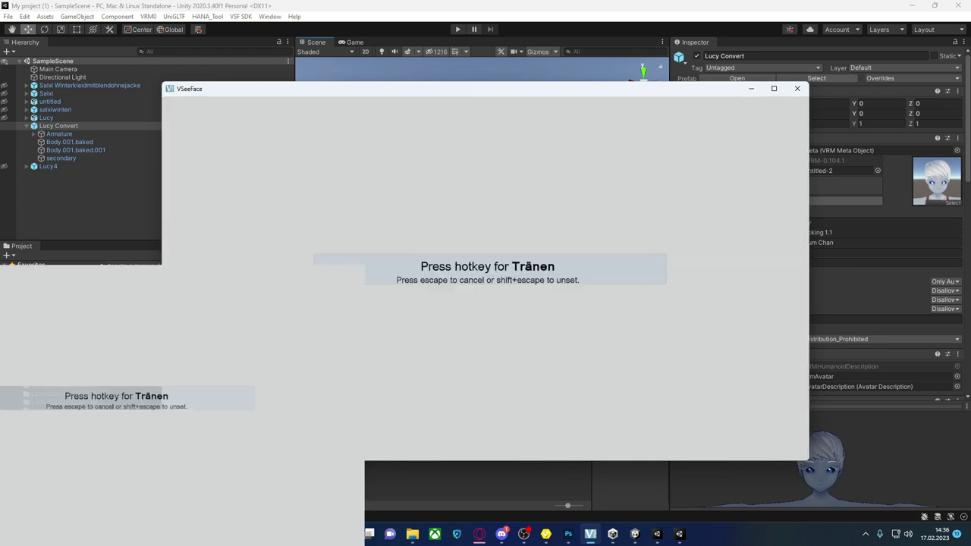
key("Left")
left_click(457, 279)
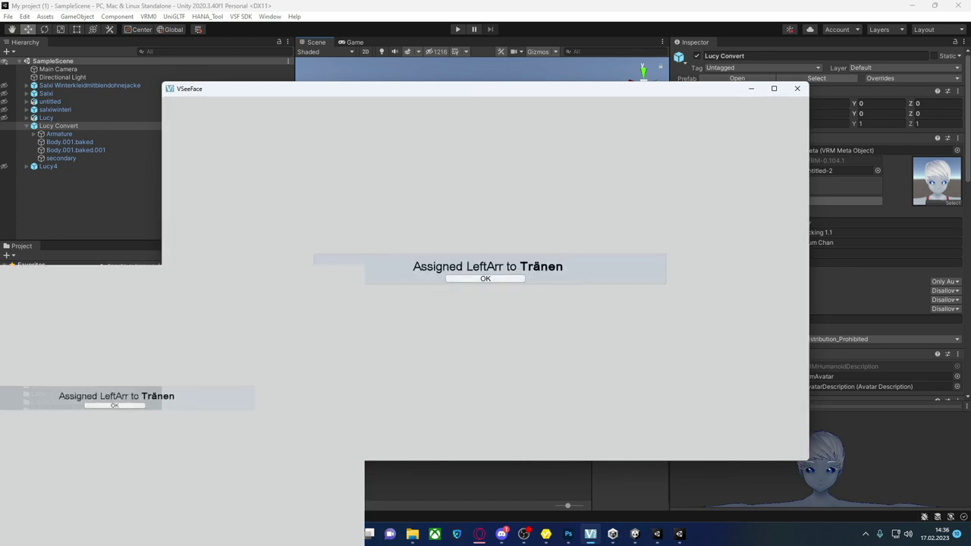
left_click(480, 280)
left_click(262, 258)
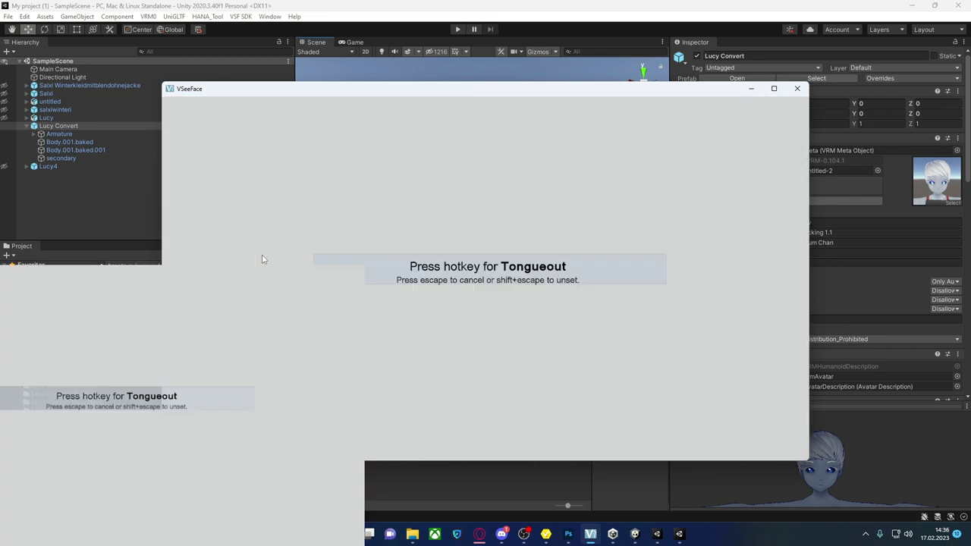
key("Up")
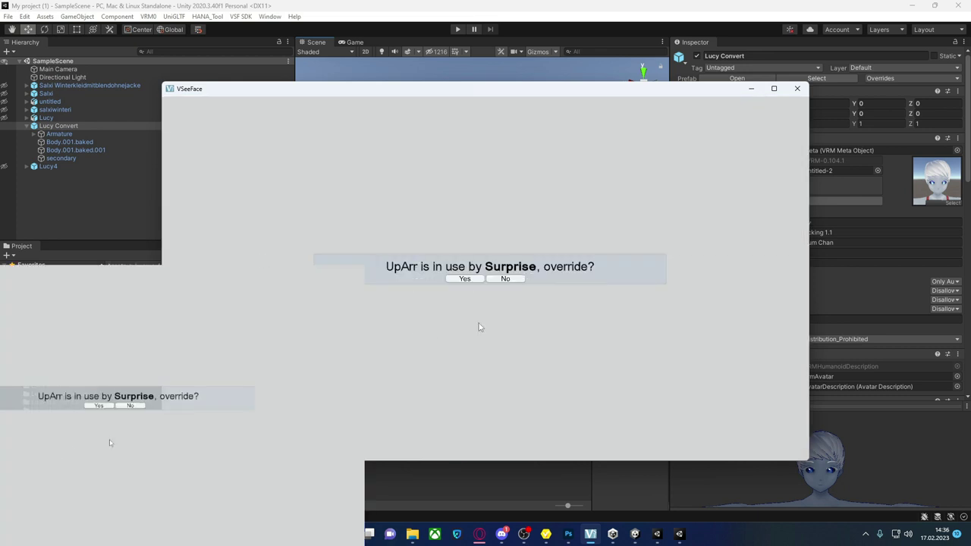
left_click(463, 279)
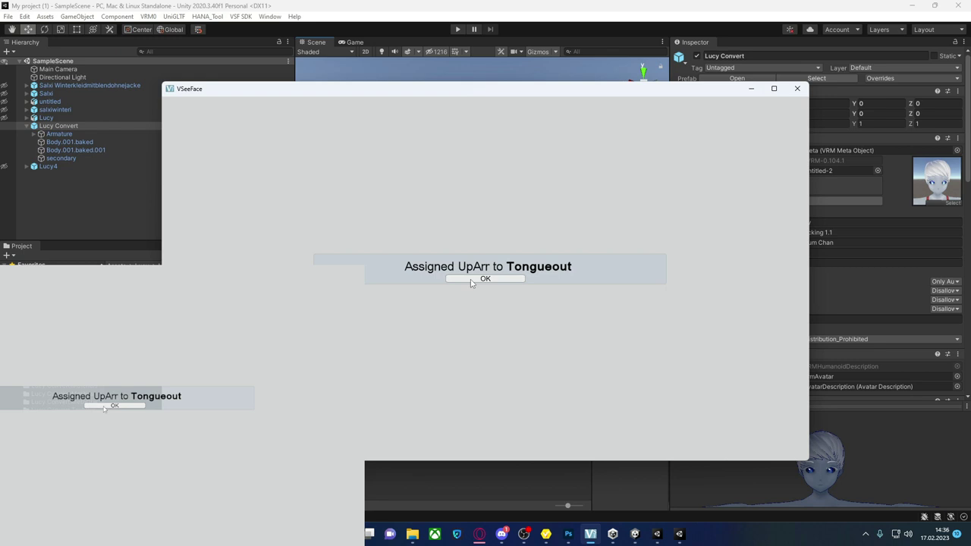
left_click(471, 280)
- Give Schatten the UpArr hotkey, overriding Tongueout's assignment
scroll(238, 352, "up", 2)
scroll(237, 326, "up", 2)
scroll(236, 300, "up", 2)
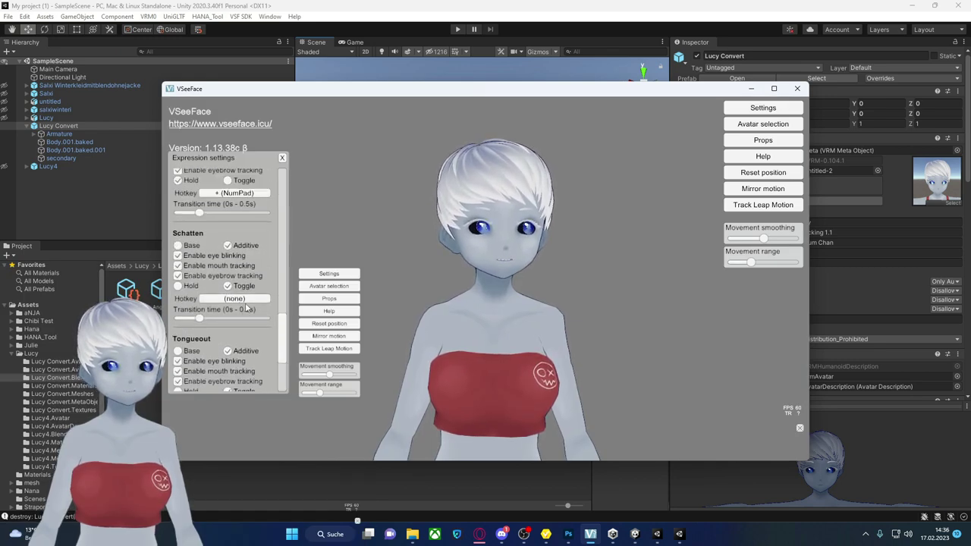
left_click(244, 301)
key("Up")
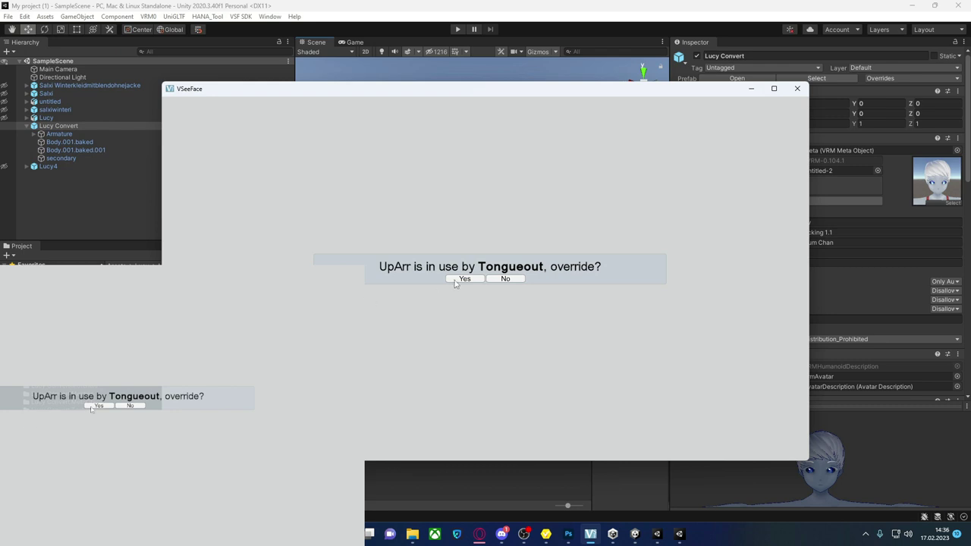
left_click(462, 279)
left_click(470, 279)
- Give Blusch the RightArr hotkey, taking it over from Sorrow
scroll(243, 281, "up", 2)
scroll(243, 280, "up", 2)
scroll(243, 280, "up", 1)
scroll(244, 280, "up", 2)
scroll(243, 279, "up", 1)
left_click(235, 314)
key("Right")
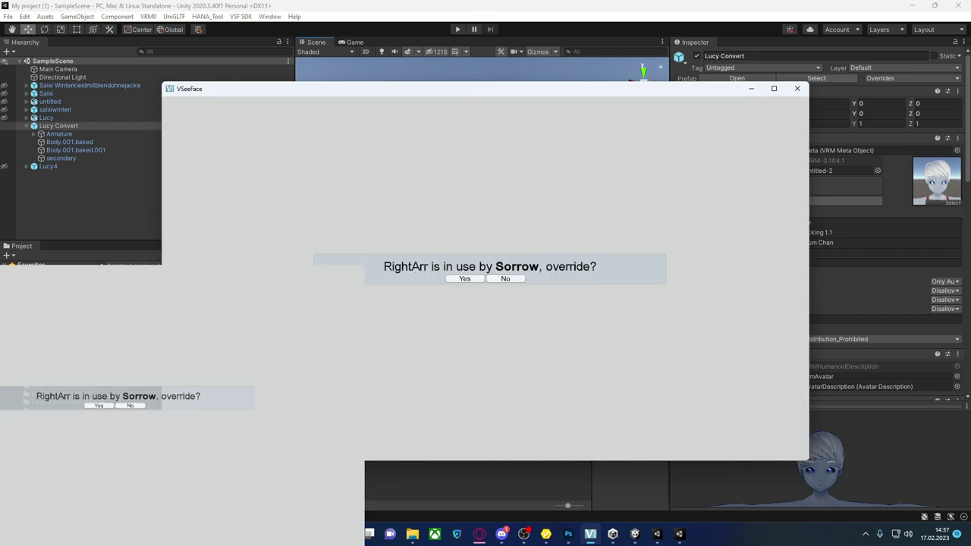
left_click(464, 279)
- Confirm Blusch's hotkey and tick Base for Tränen so it is no longer additive
left_click(465, 279)
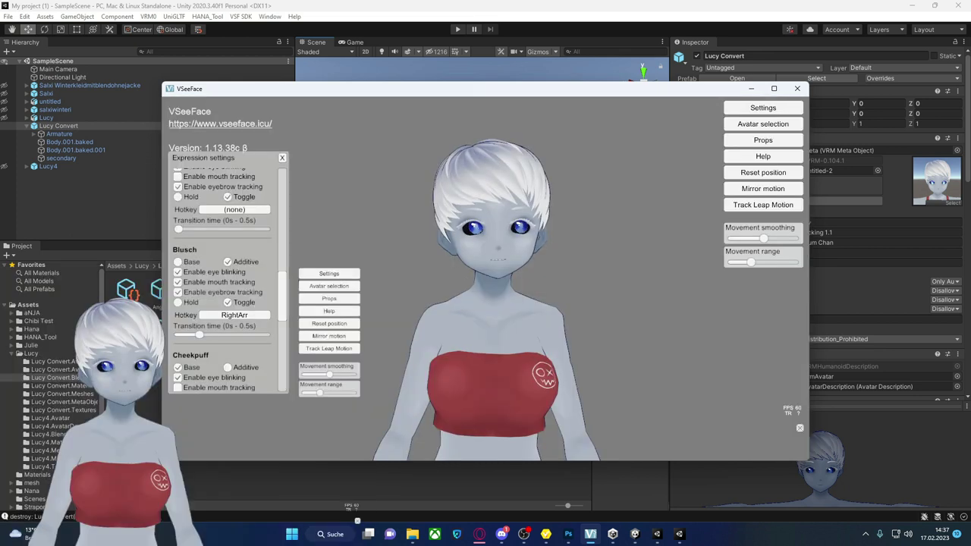
scroll(220, 328, "down", 2)
scroll(219, 329, "down", 2)
scroll(204, 338, "down", 2)
scroll(205, 338, "down", 2)
scroll(190, 337, "down", 1)
scroll(195, 338, "down", 2)
scroll(203, 346, "down", 1)
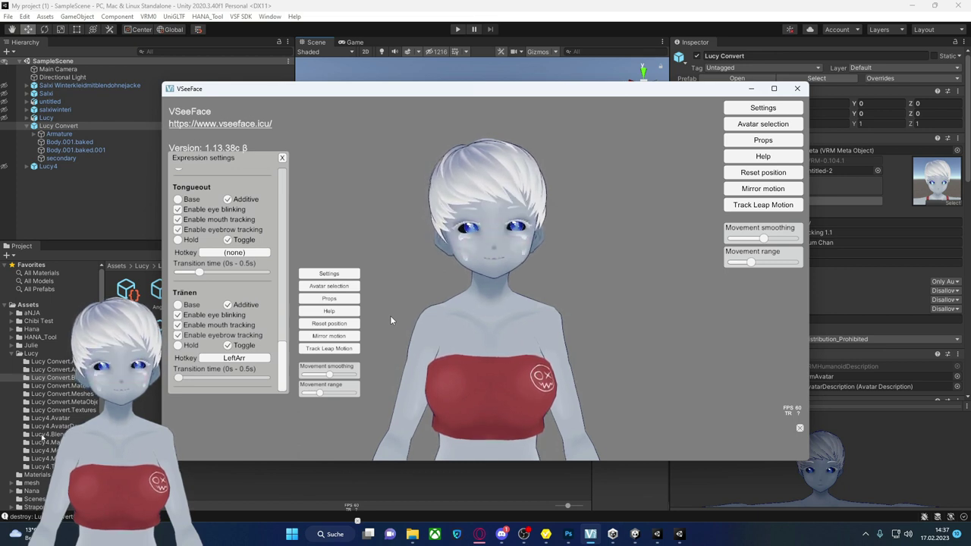
left_click(178, 304)
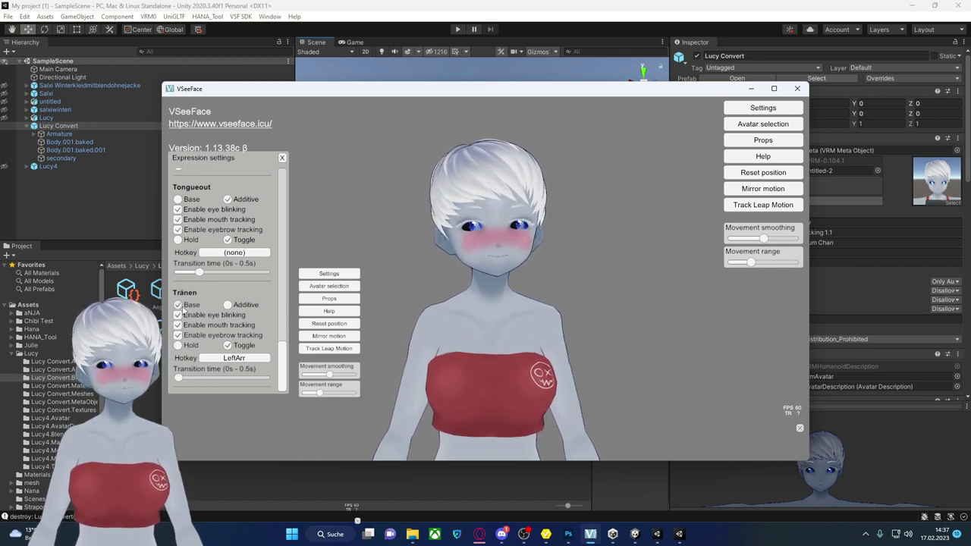
- Toggle the Blusch cheek blush on and off with RightArr to test it
scroll(189, 303, "up", 2)
scroll(186, 288, "up", 2)
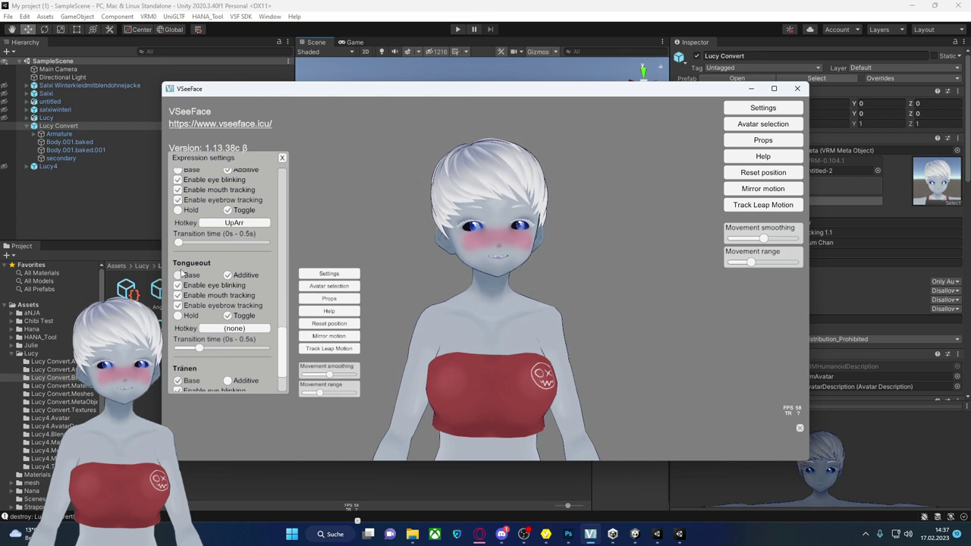
scroll(181, 275, "up", 2)
scroll(183, 257, "up", 2)
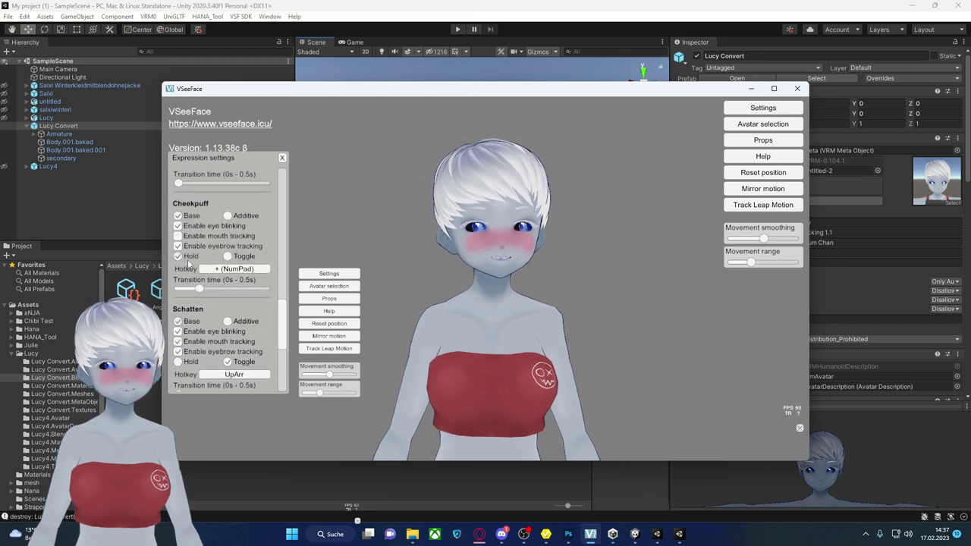
scroll(188, 261, "up", 2)
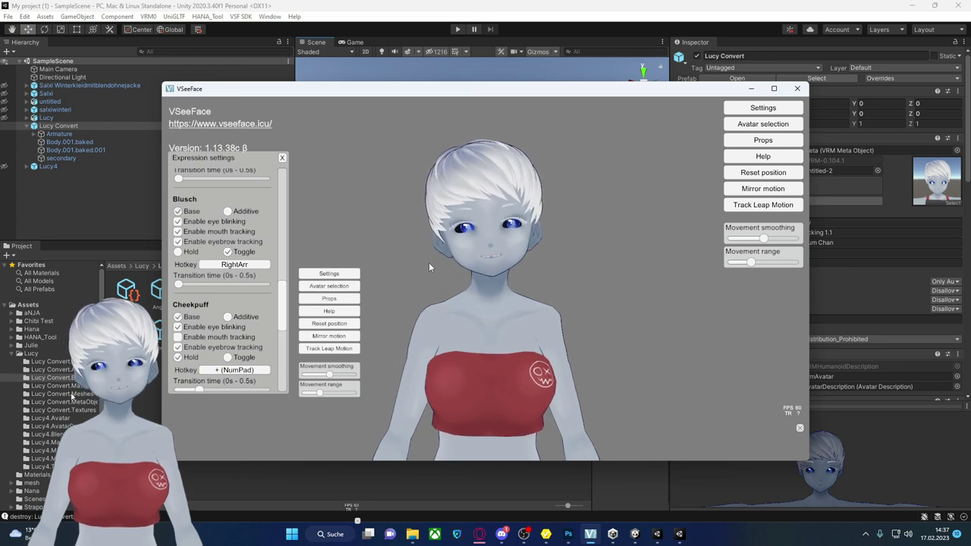
key("Right")
key("Right")
key("Right")
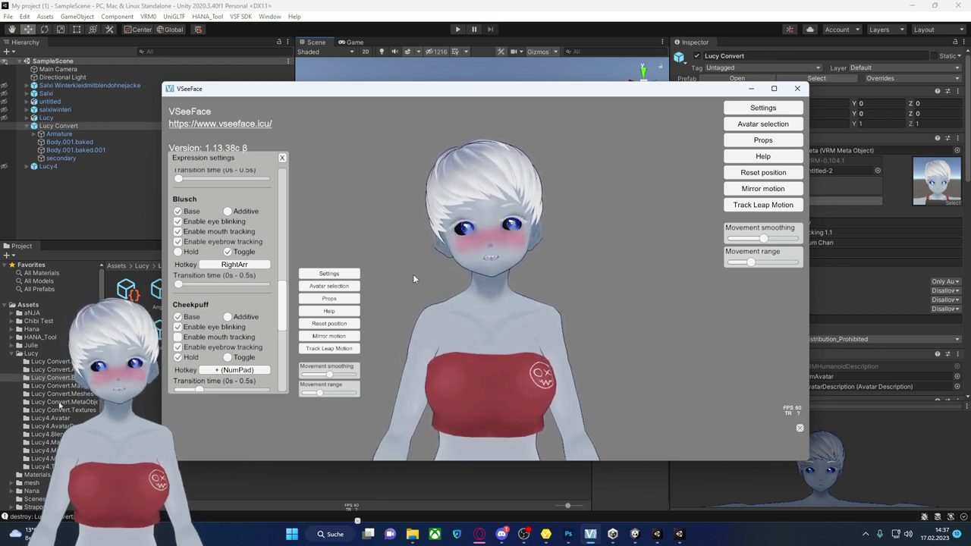
key("Right")
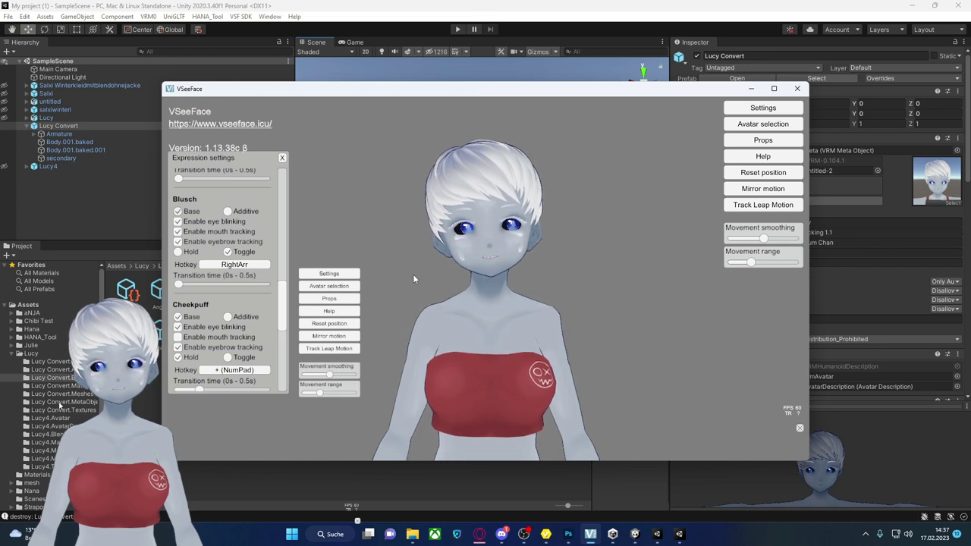
key("Right")
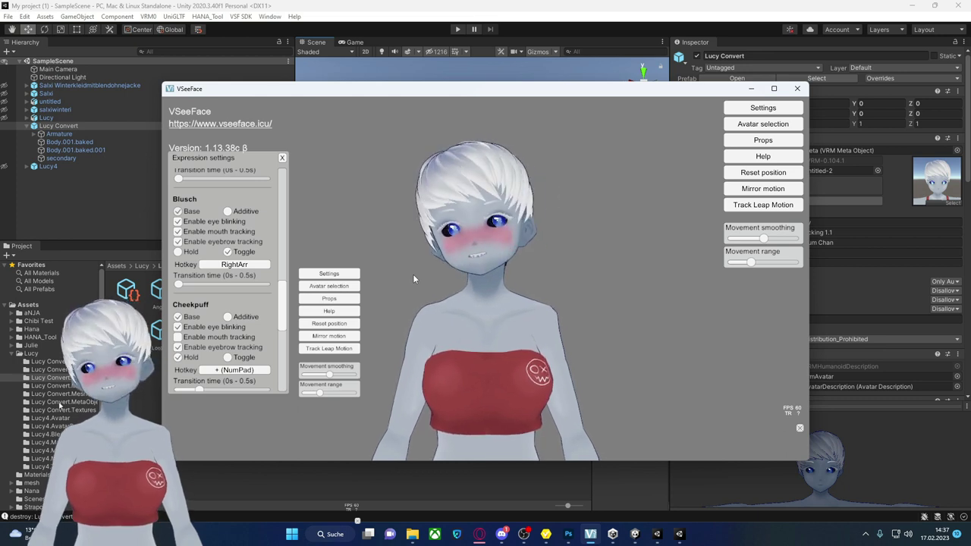
- Close the expression settings with Escape, leaving the avatar neutral and blush-free
key("Escape")
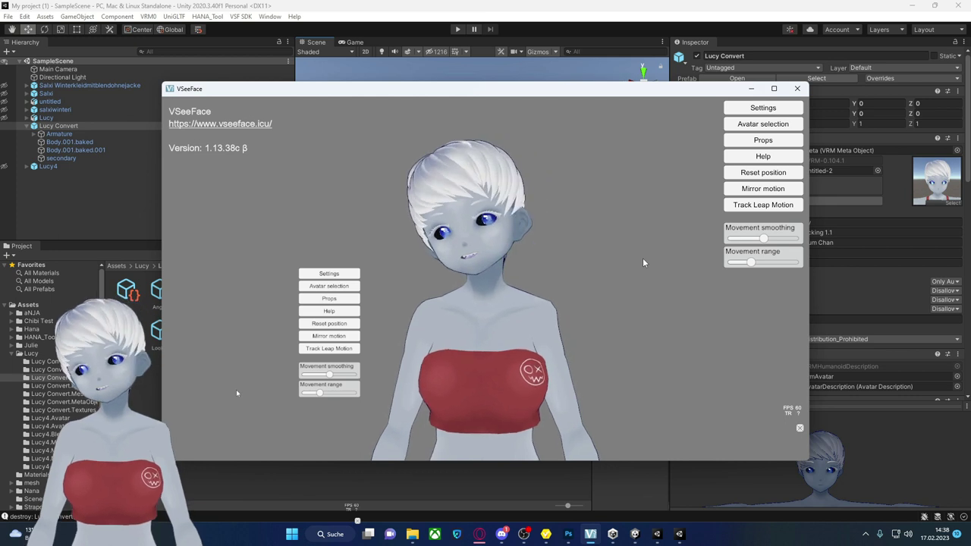